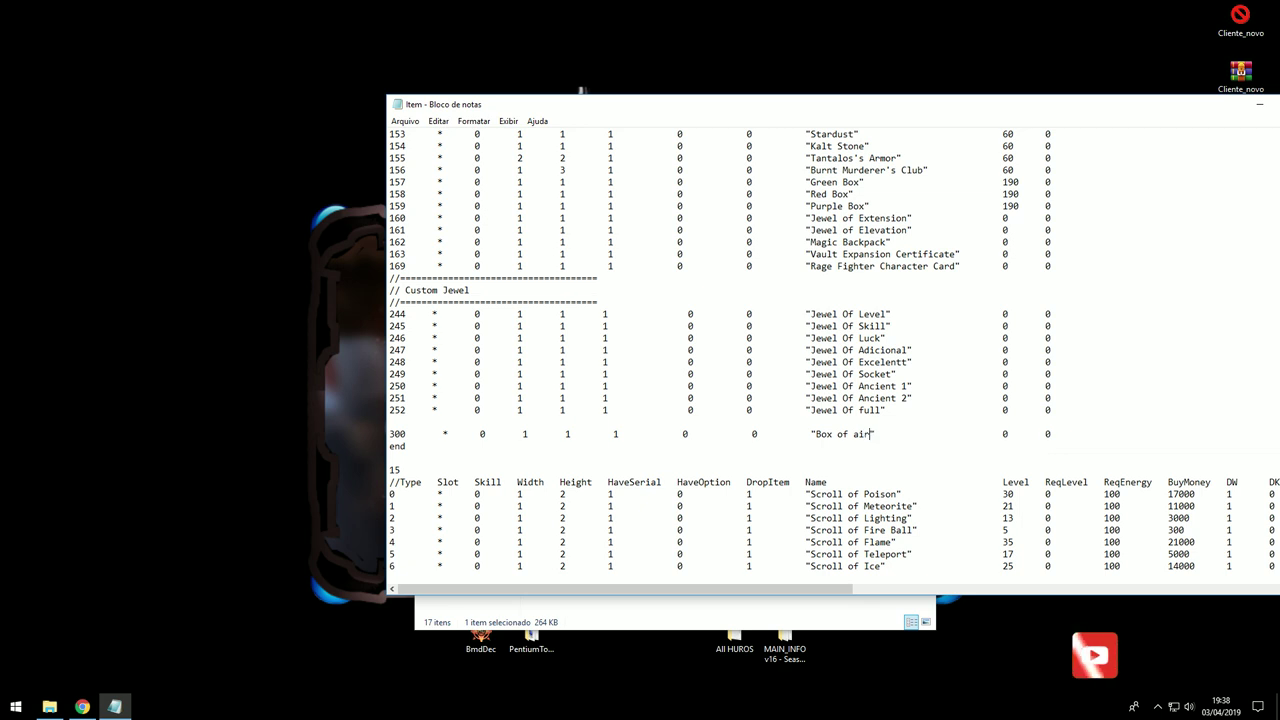
- Complete the name "Box of air drop" for item 300 and remove the blank line above its entry
text(")
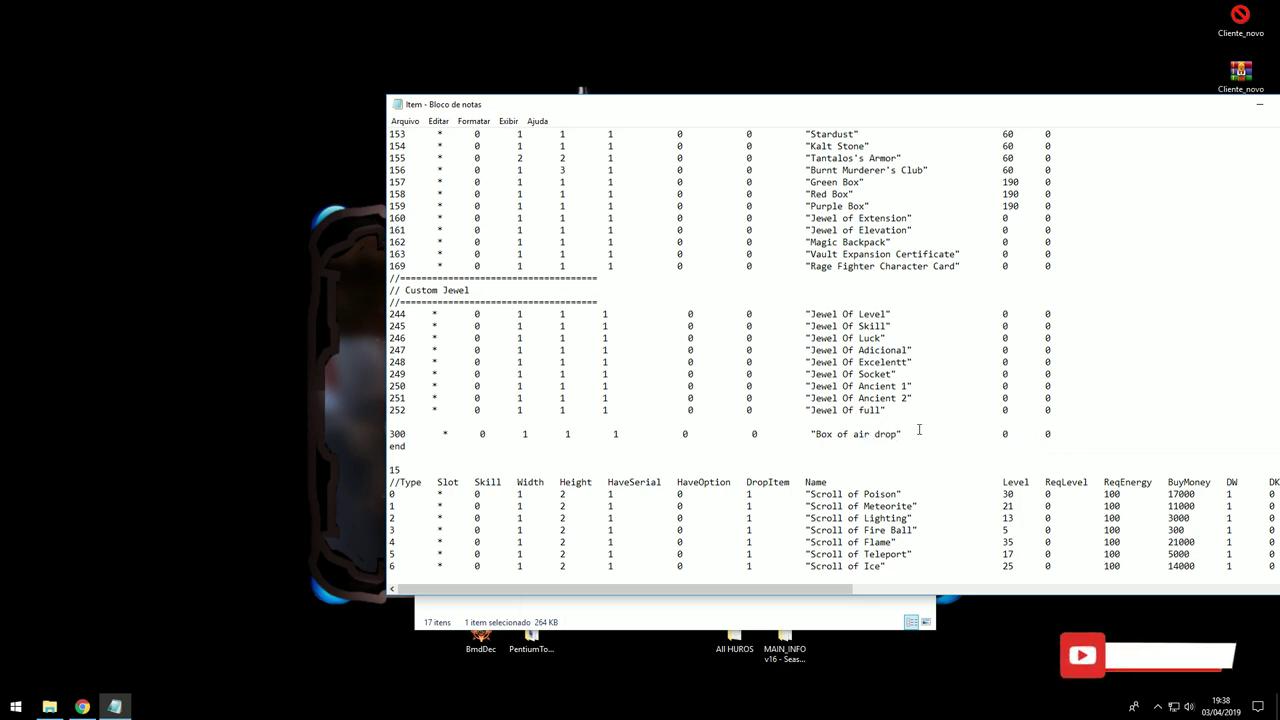
drag(674, 107, 533, 85)
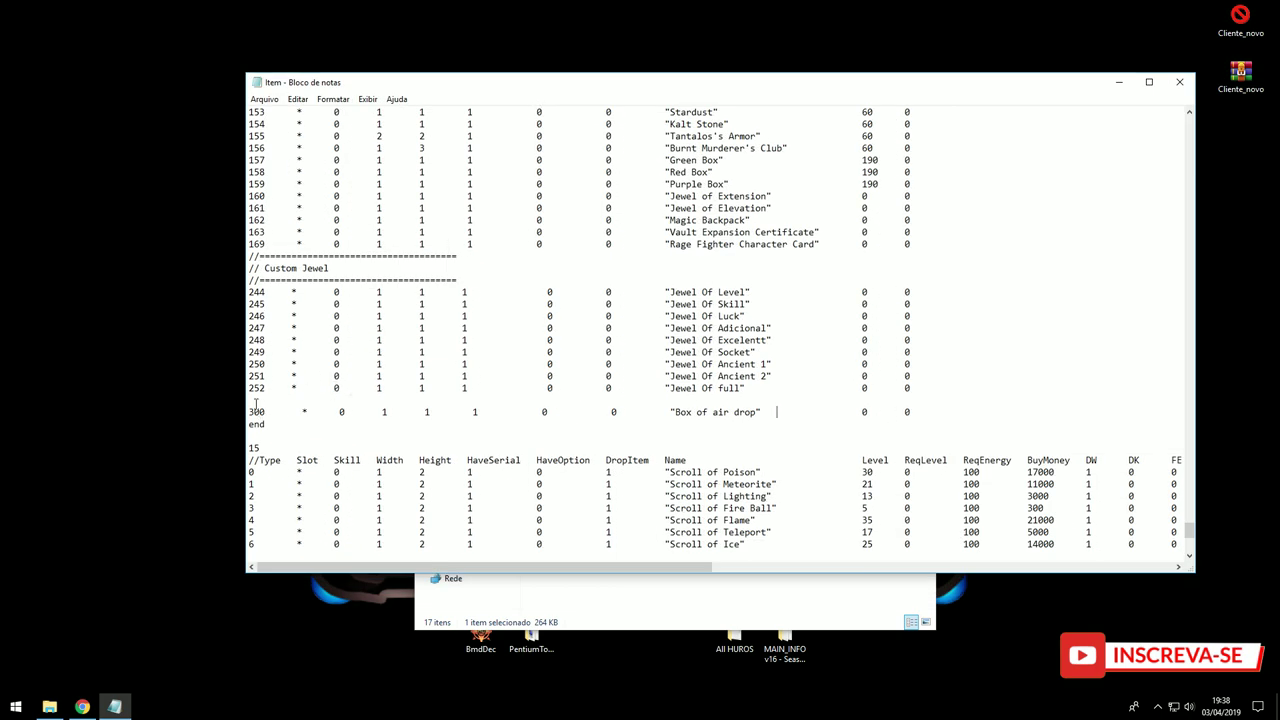
key(BackSpace)
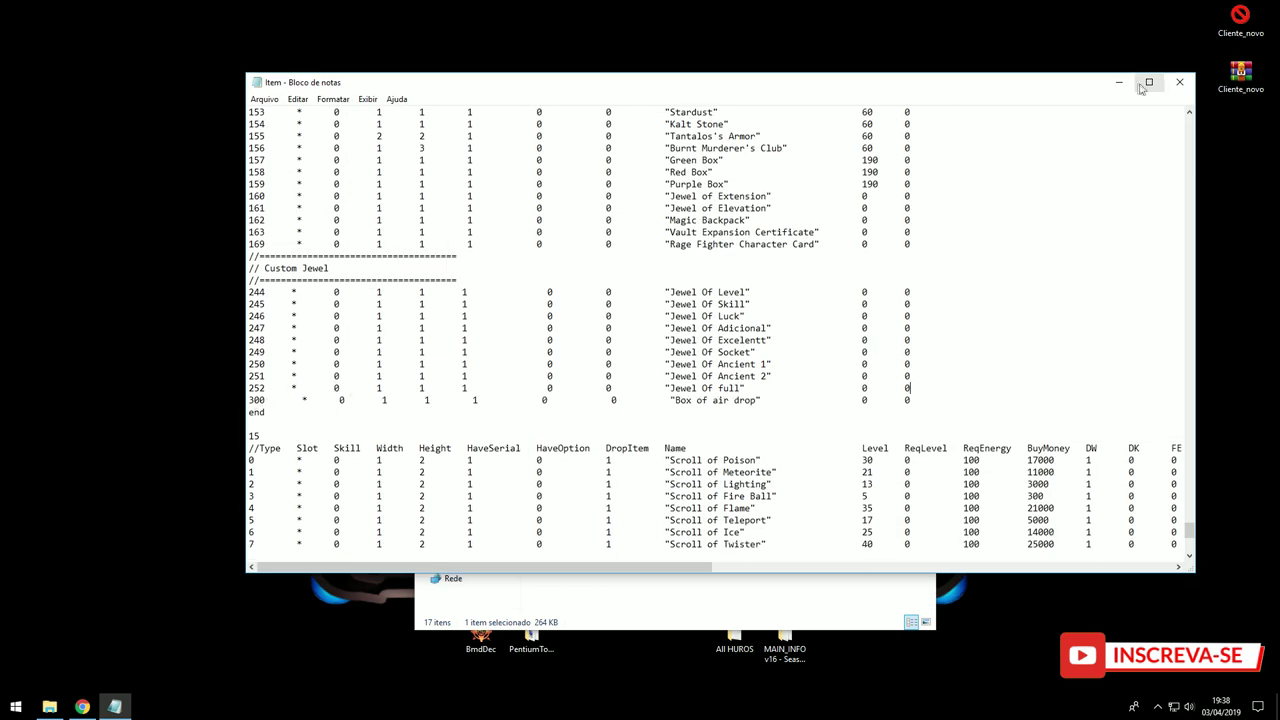
click(1119, 82)
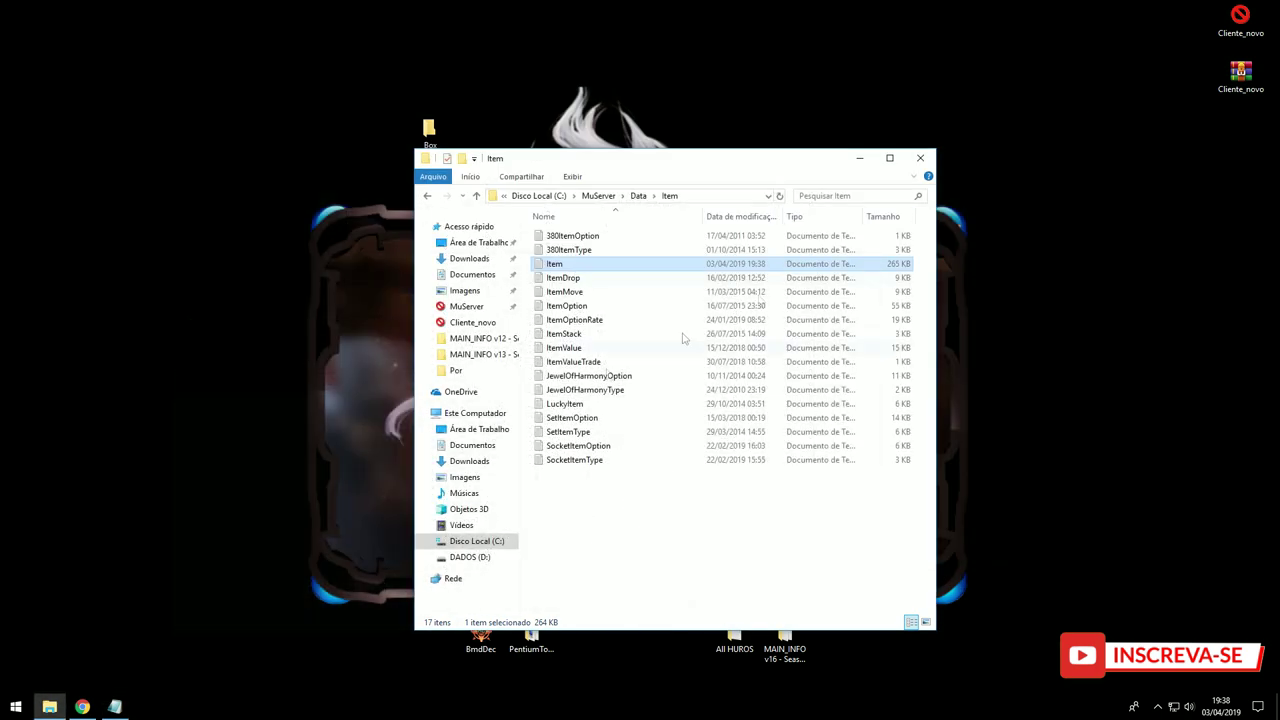
- Launch the SSU_v1.0.4.164 server startup shortcut in the MuServer folder and the PentiumTools.b.19 application from its desktop folder
click(598, 196)
double_click(600, 403)
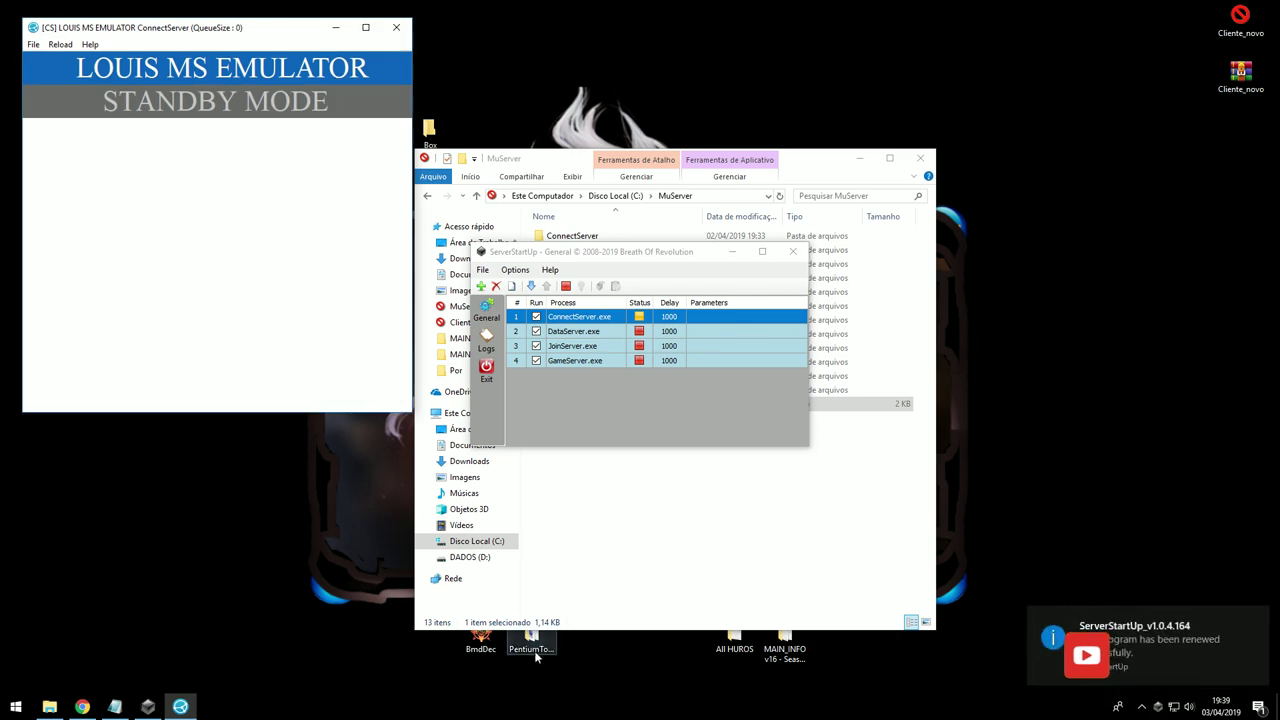
double_click(533, 648)
click(620, 337)
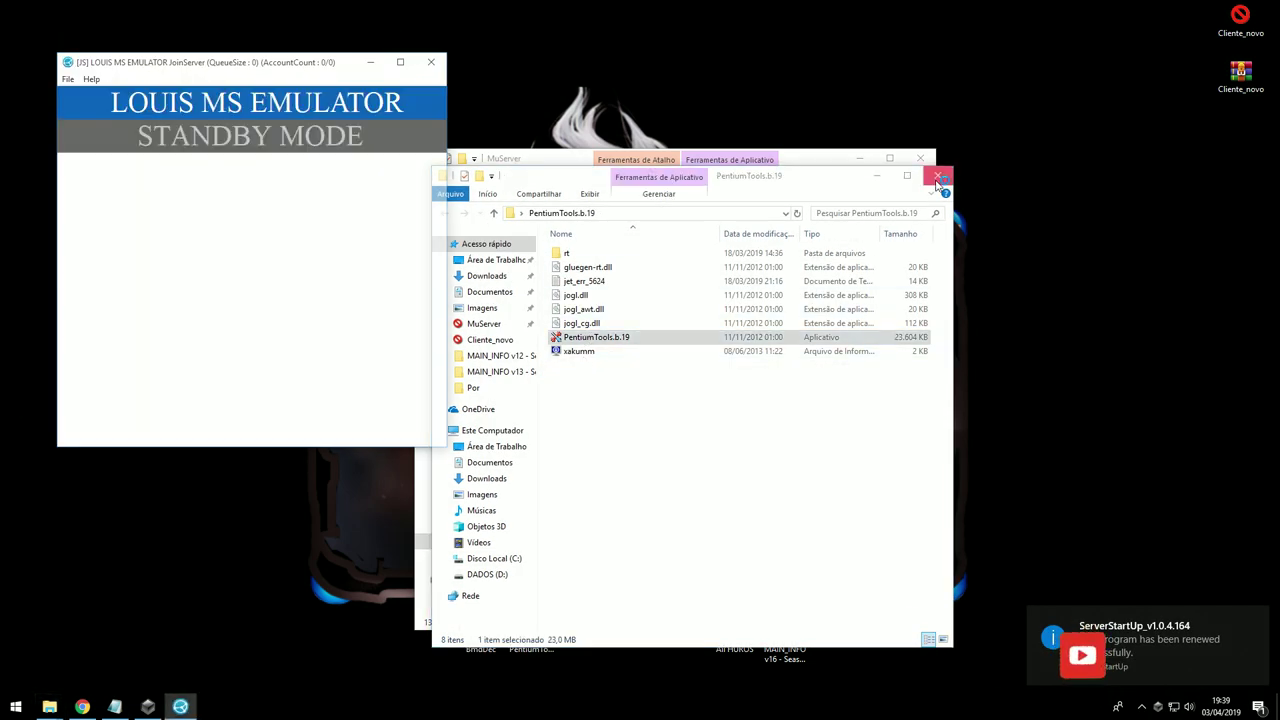
click(938, 177)
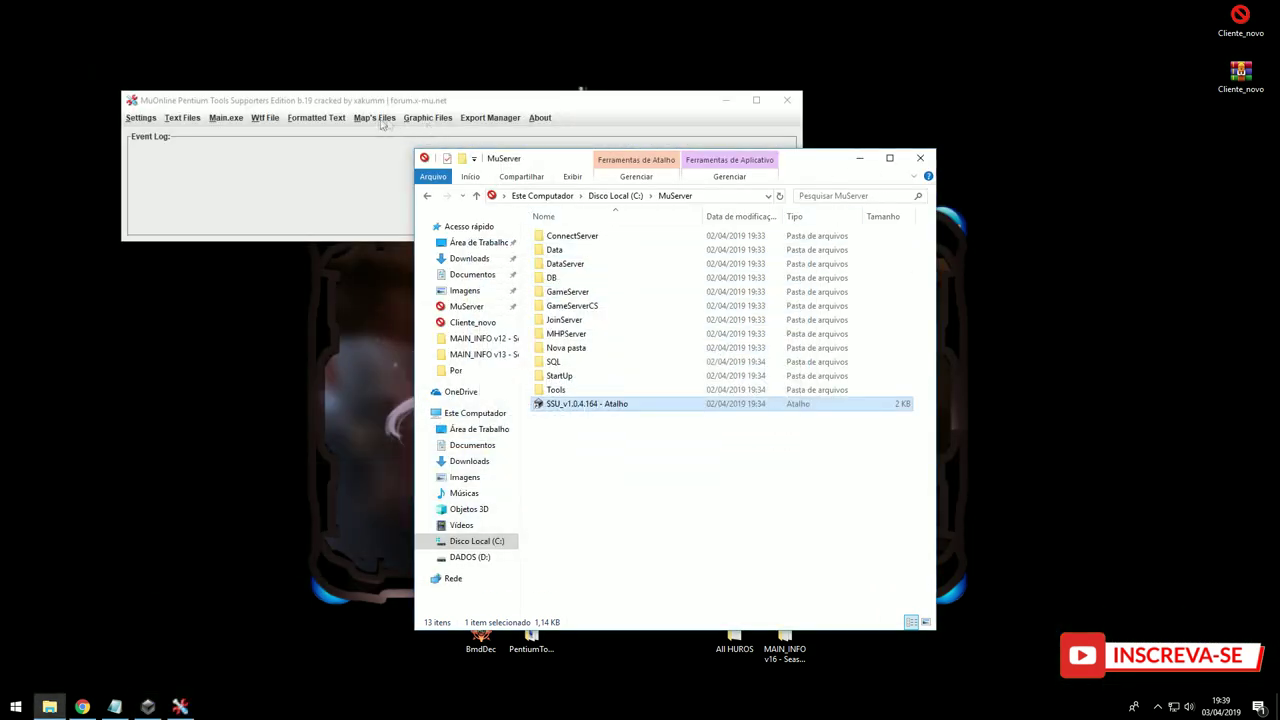
- Open Item_eng.bmd from the client's Data\Local\Eng folder in the Item.bmd Editor of Pentium Tools
click(393, 152)
click(182, 118)
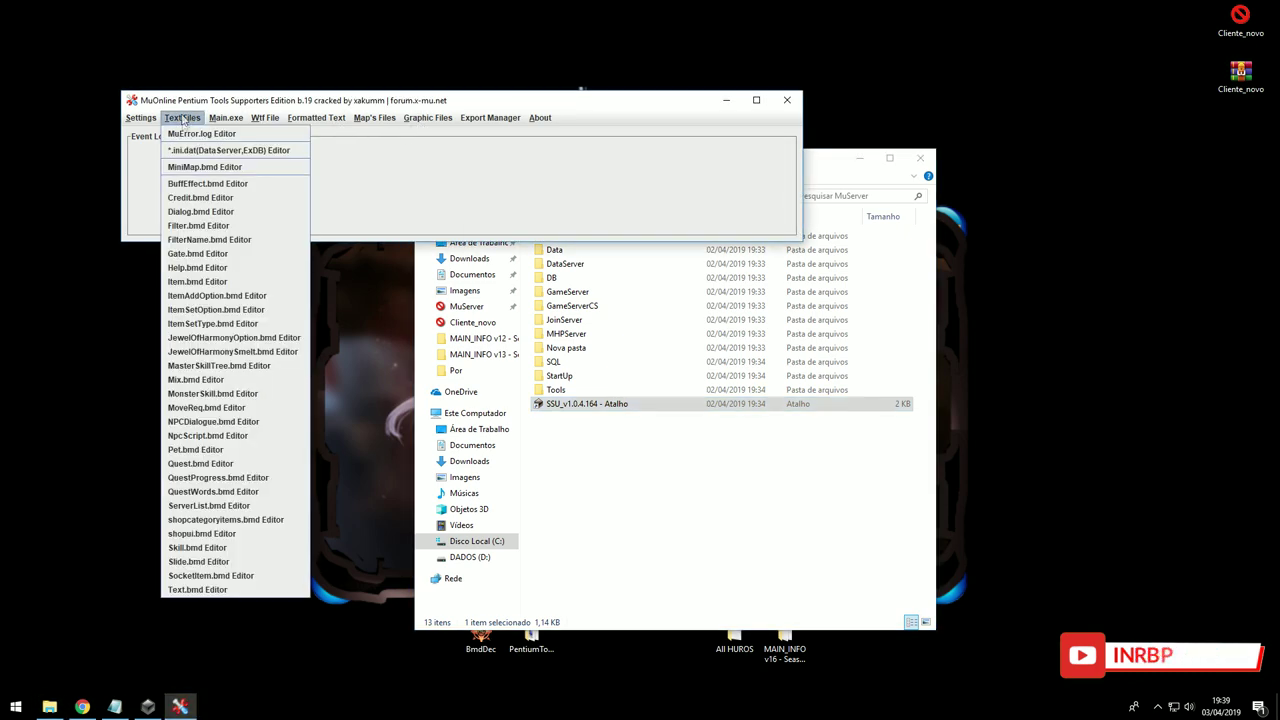
click(200, 288)
drag(425, 124, 780, 1)
click(12, 44)
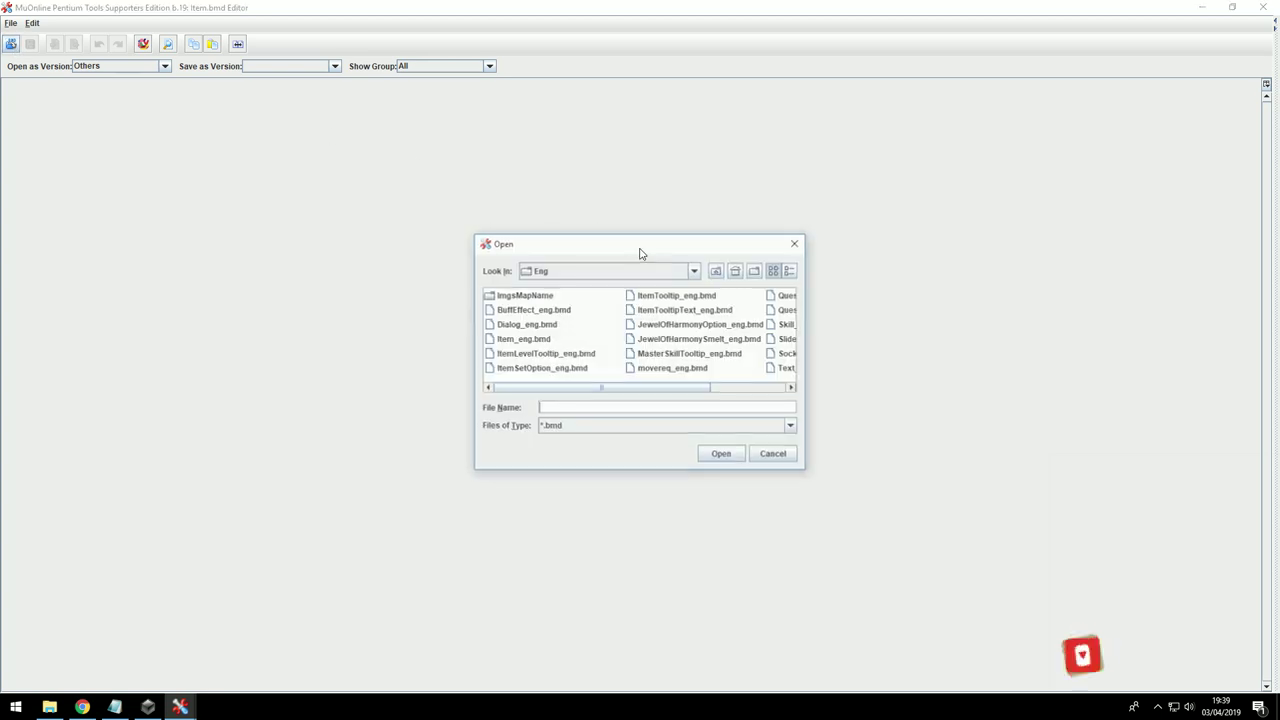
click(694, 270)
scroll(607, 335, up, 3)
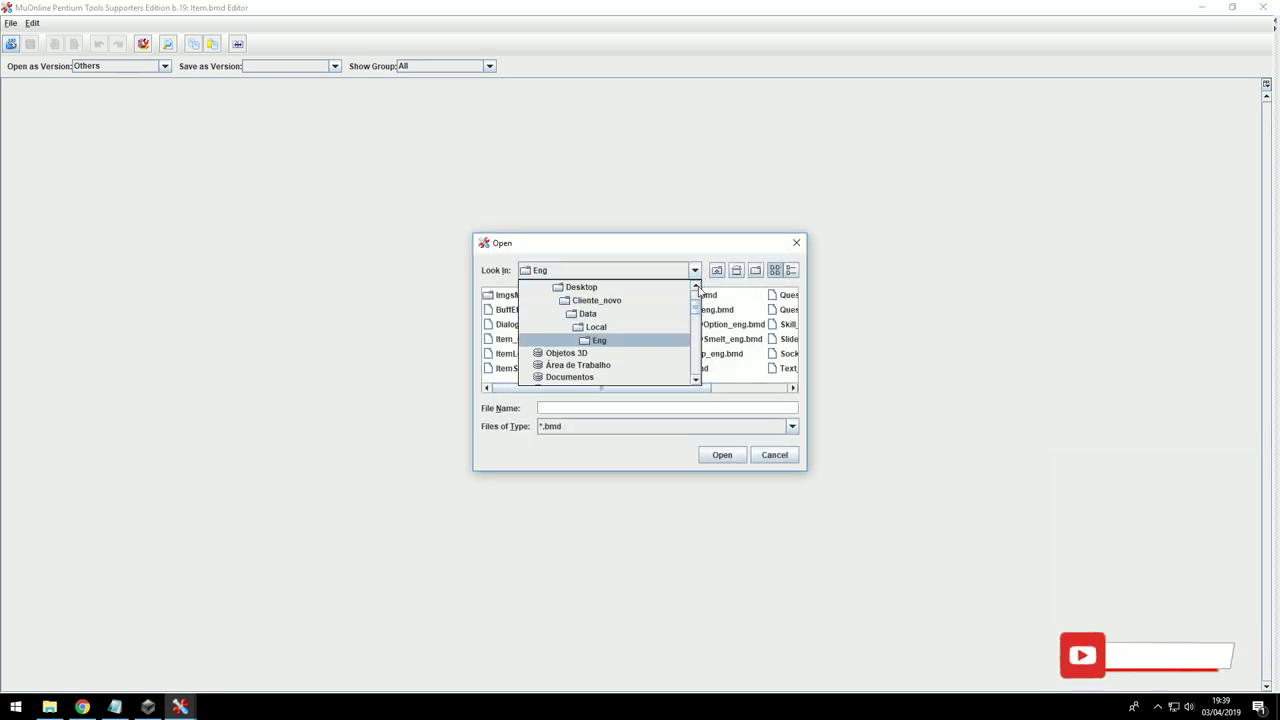
click(602, 341)
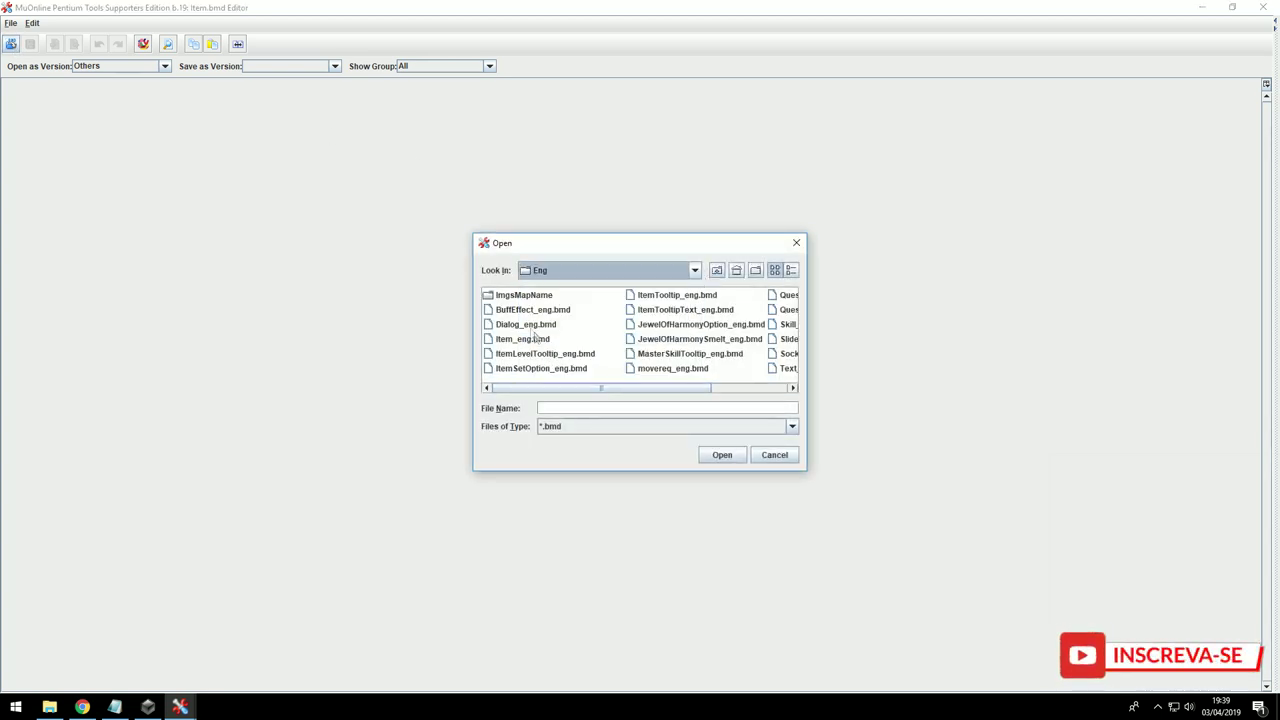
click(524, 339)
click(722, 455)
- Show only the Simple Items(14) group and copy the complete Box of Luck row
click(489, 66)
scroll(467, 152, down, 3)
click(463, 155)
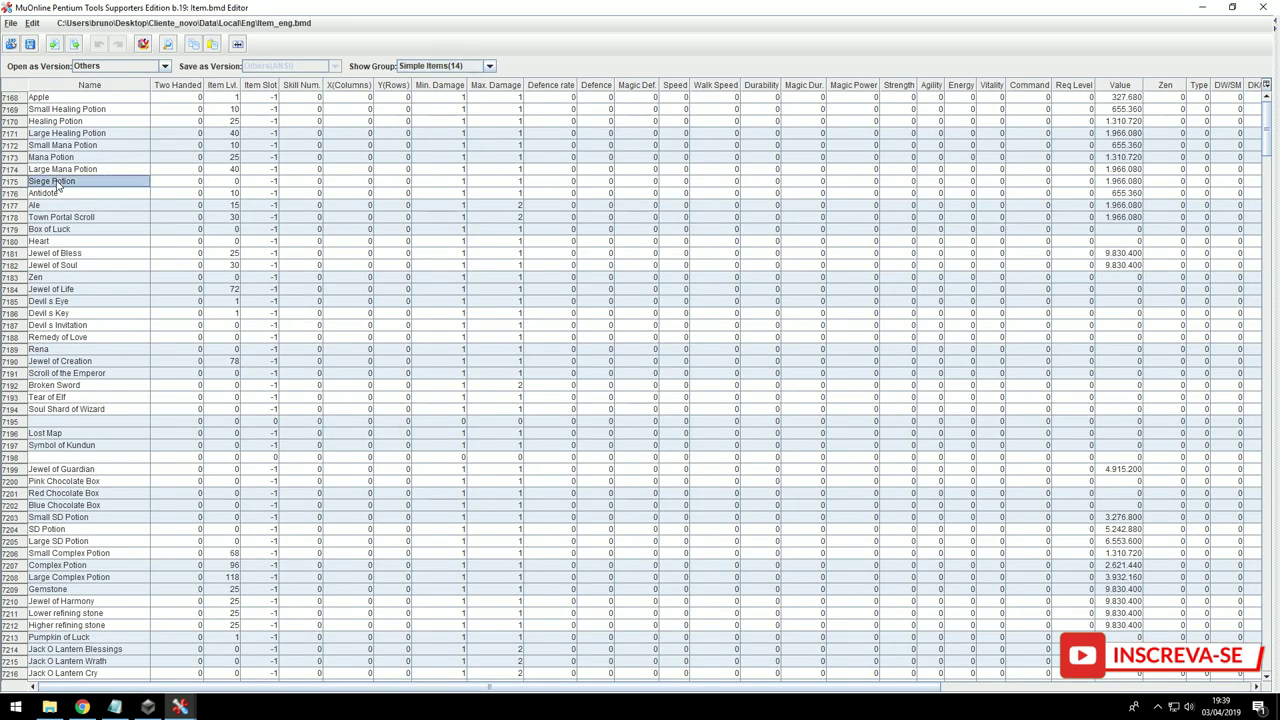
drag(50, 232, 1278, 233)
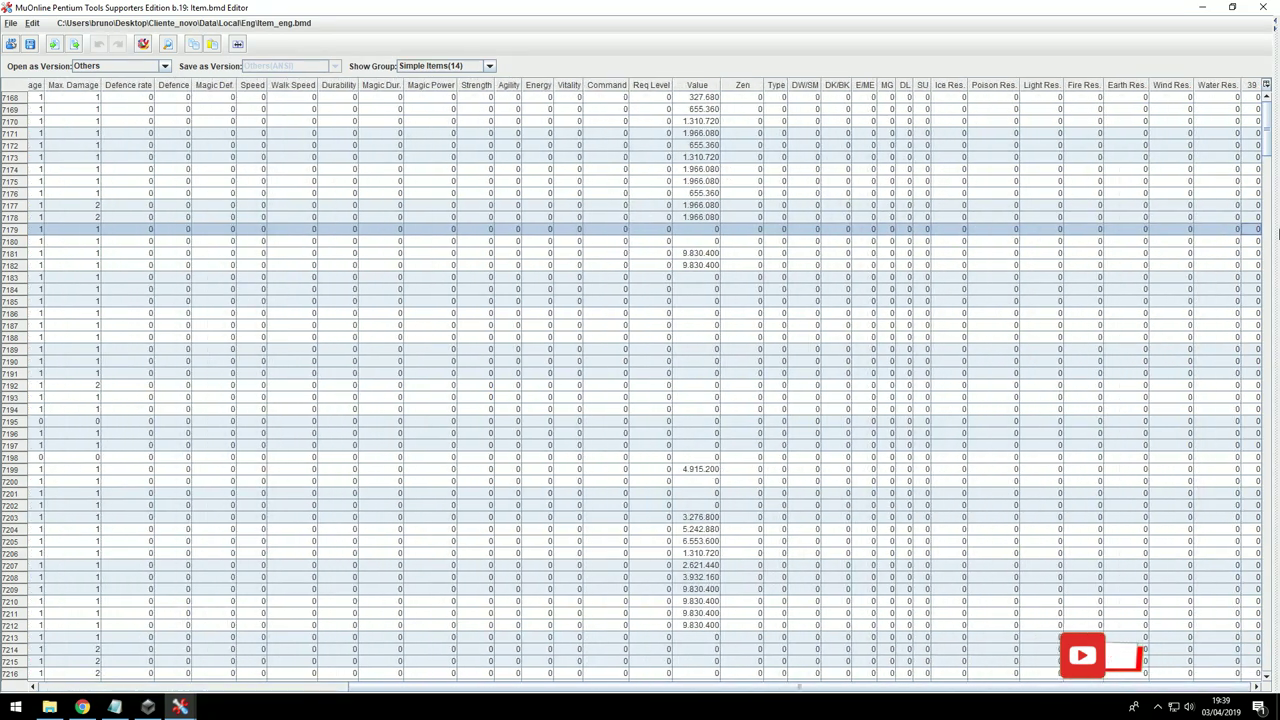
click(48, 687)
- Check the new item's index in the Item text file and calculate 14*512+300 in Calculator
scroll(82, 587, down, 20)
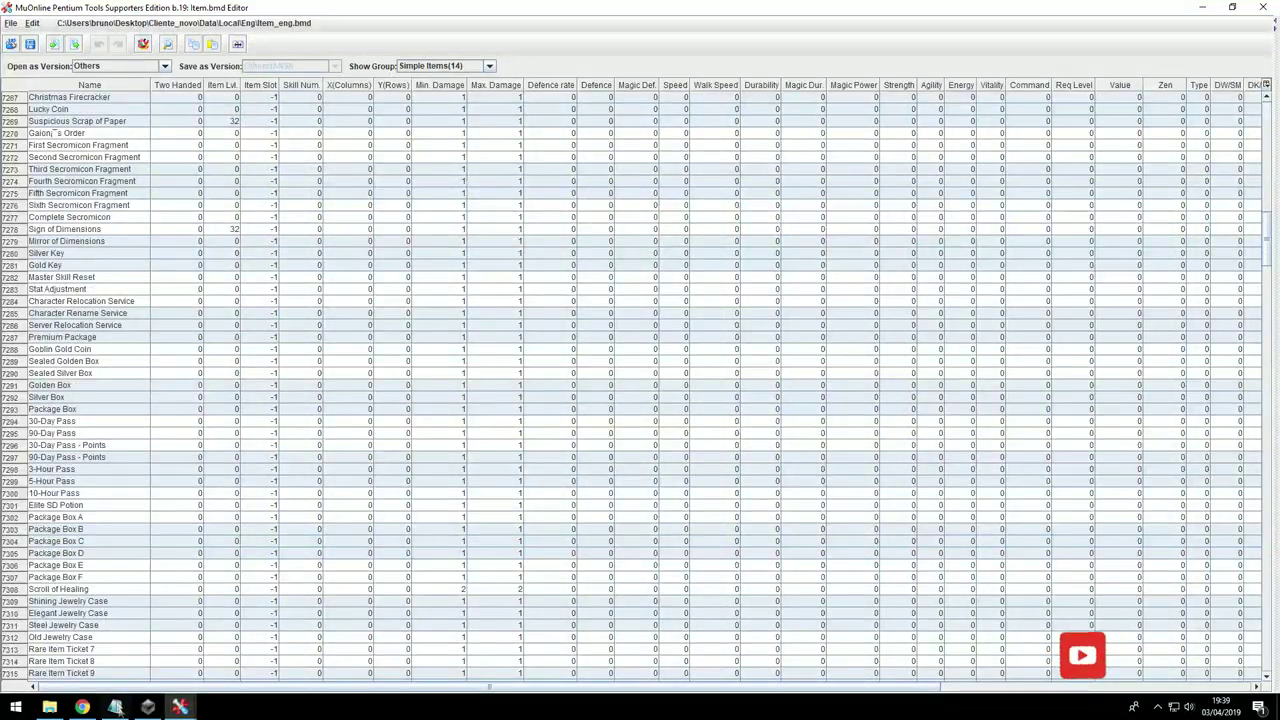
click(115, 705)
drag(617, 400, 257, 400)
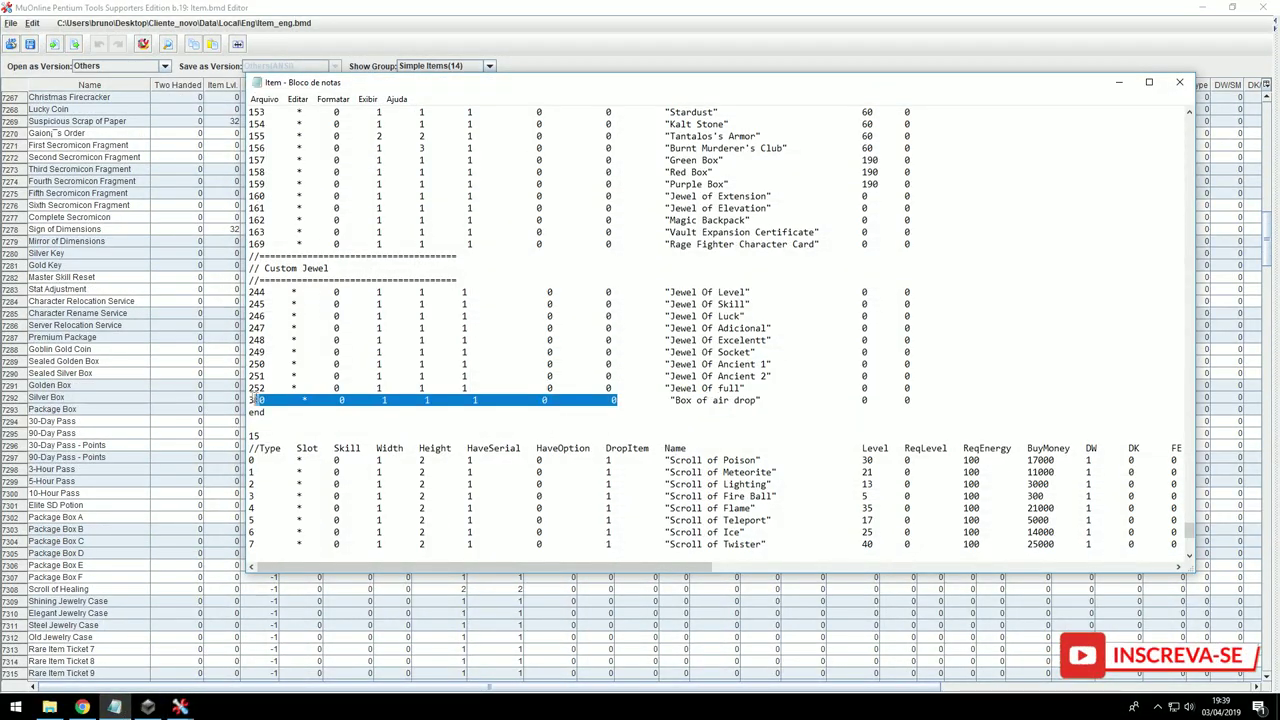
key(super)
text(calc)
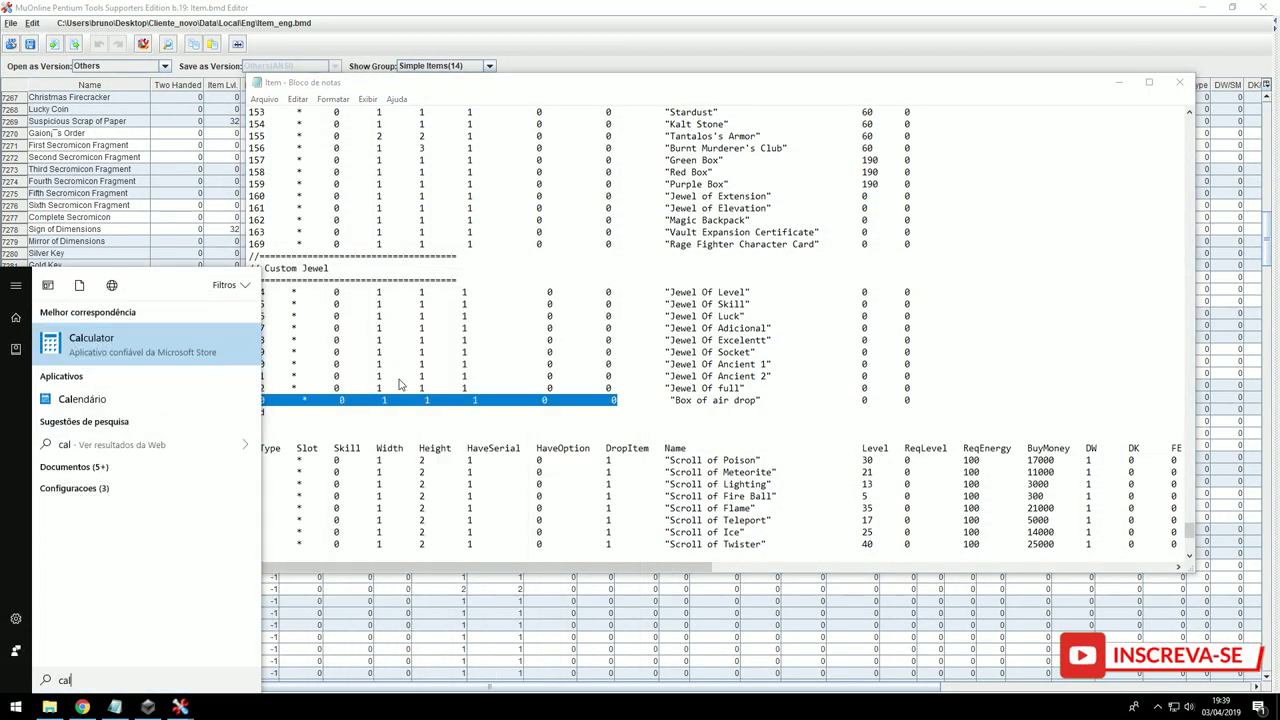
key(Return)
text(14*512+)
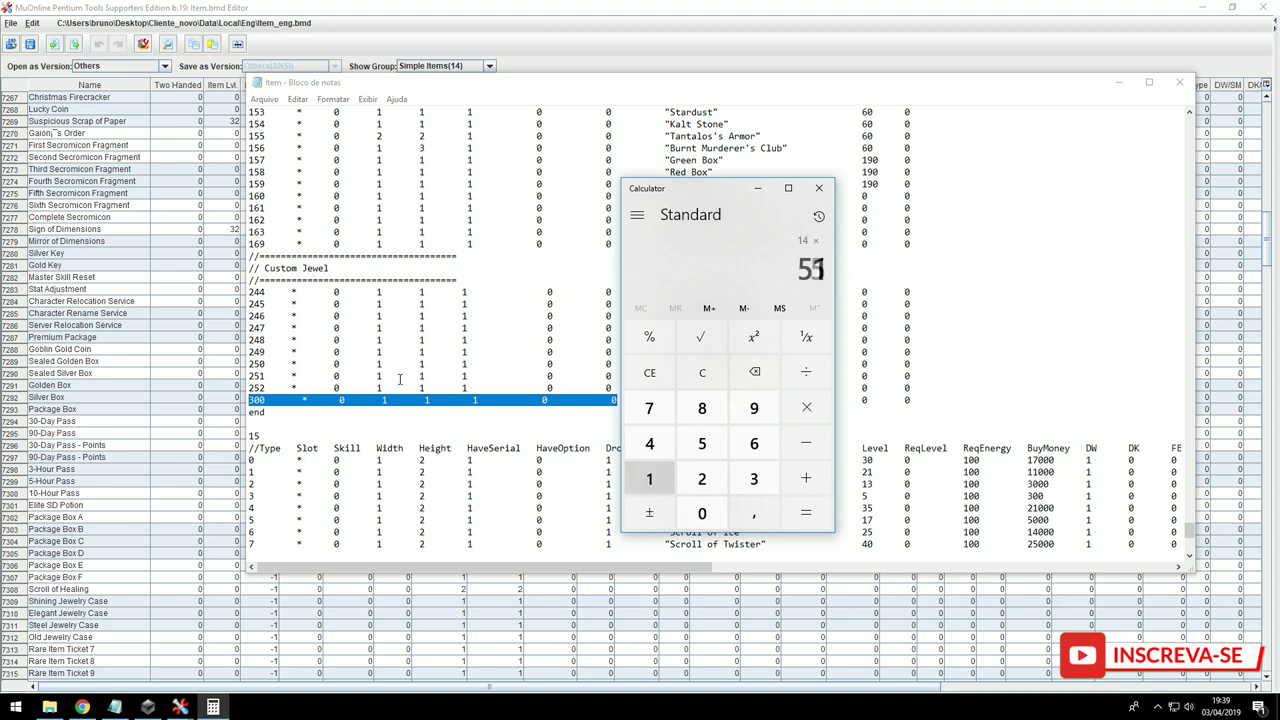
text(300)
key(Return)
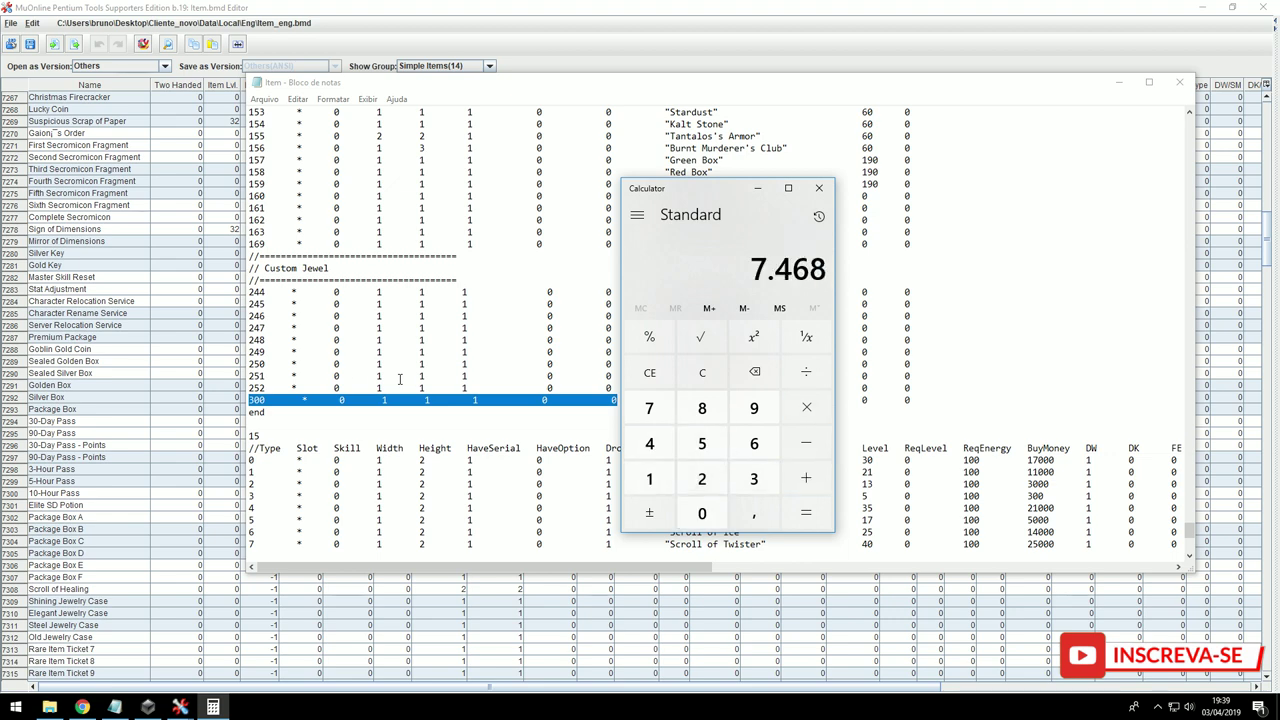
- Paste the copied Box of Luck row into row 7468 of the item table, checking the number against Calculator
click(68, 462)
scroll(128, 560, down, 20)
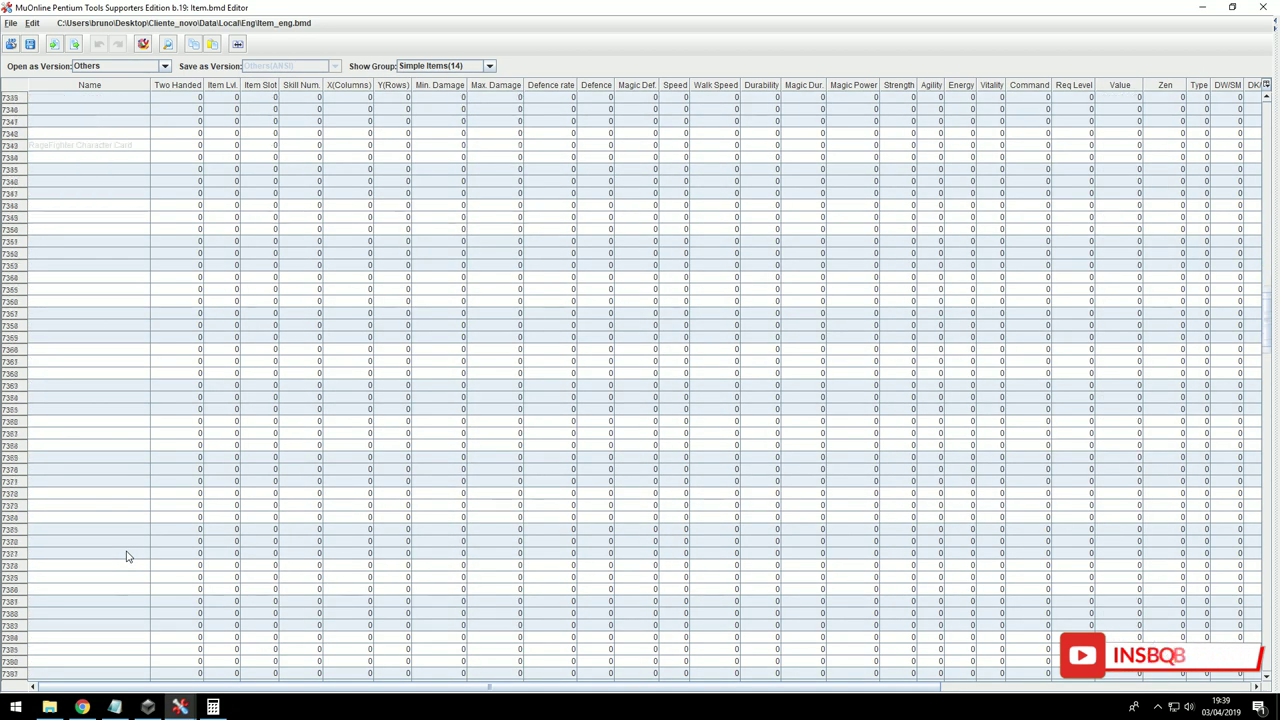
scroll(128, 560, down, 20)
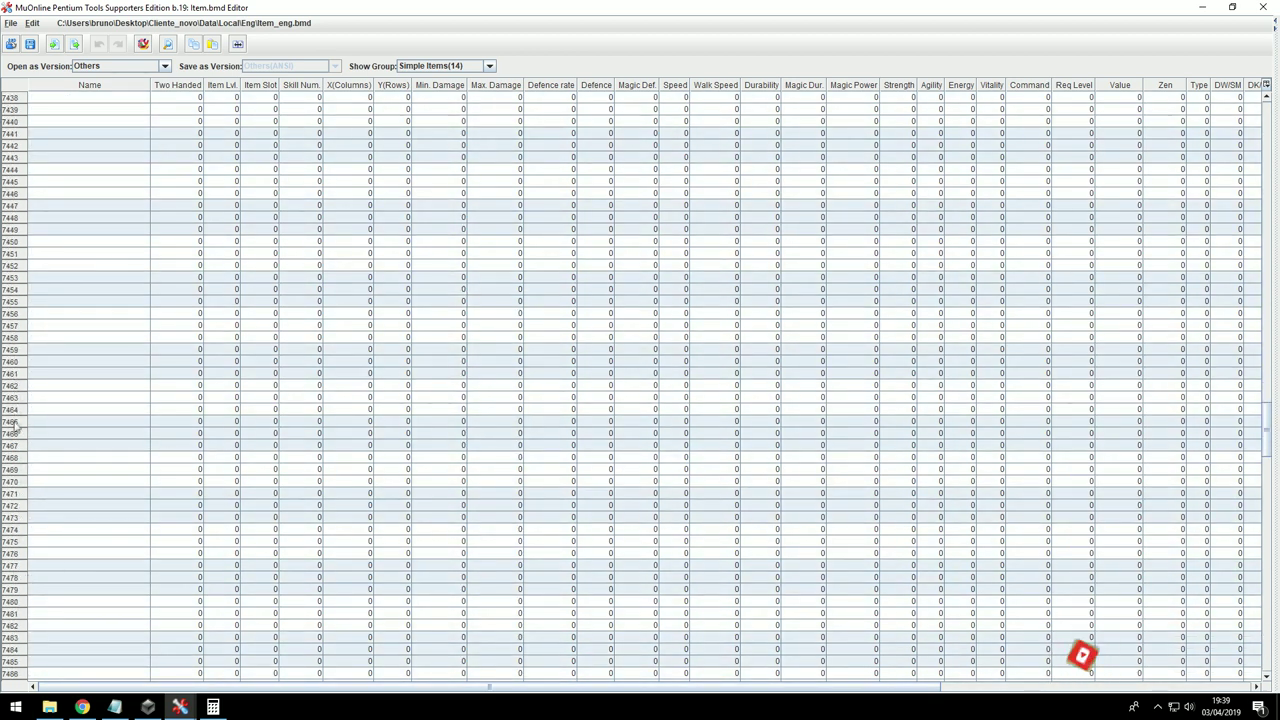
click(14, 457)
key(ctrl+v)
click(210, 706)
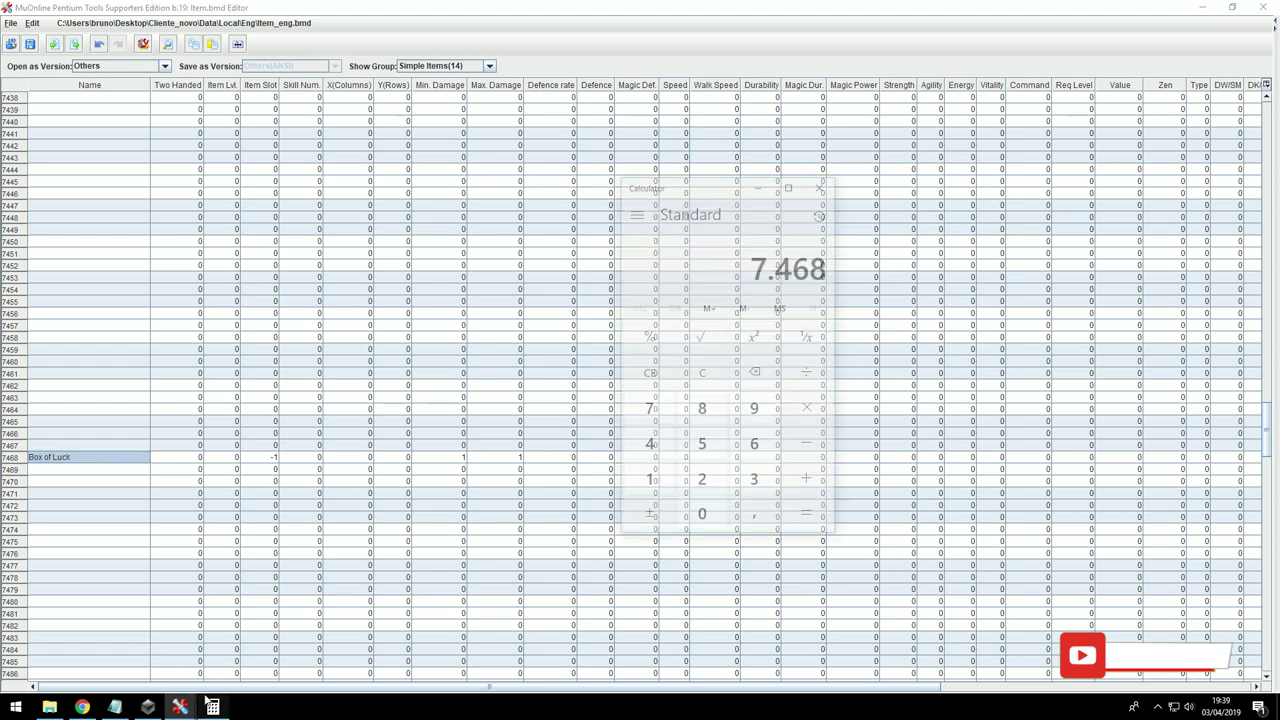
click(13, 460)
- Rename the item in row 7468 as "Box of air Drop"
double_click(84, 458)
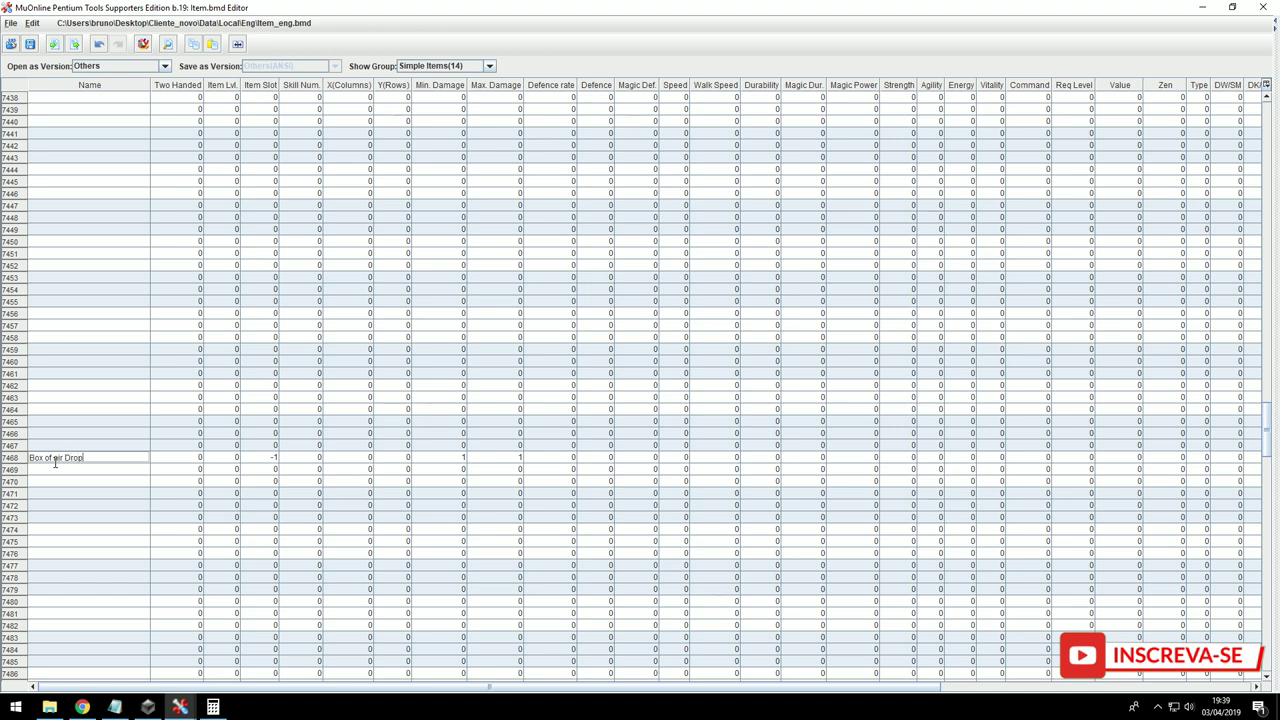
key(Delete)
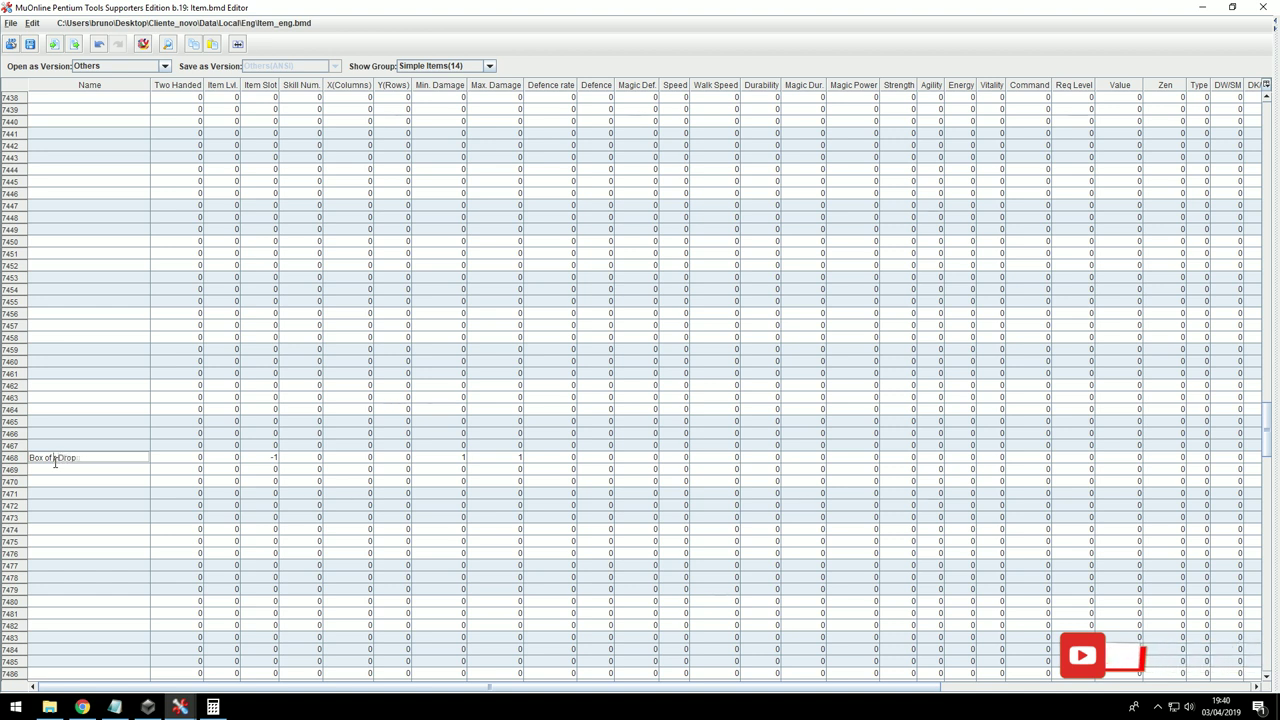
click(180, 460)
- Save the edited item table to Item_eng.bmd in the Eng folder and Item_por.bmd in the Por folder
click(32, 43)
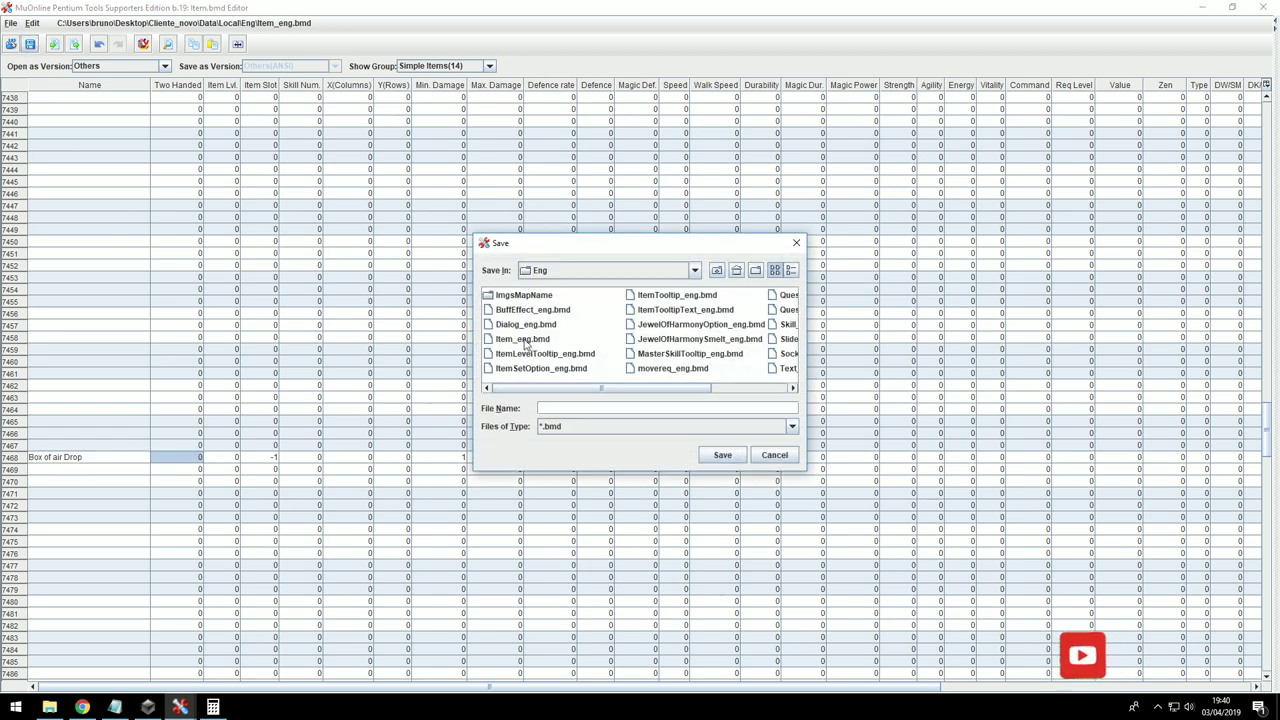
click(720, 455)
click(30, 44)
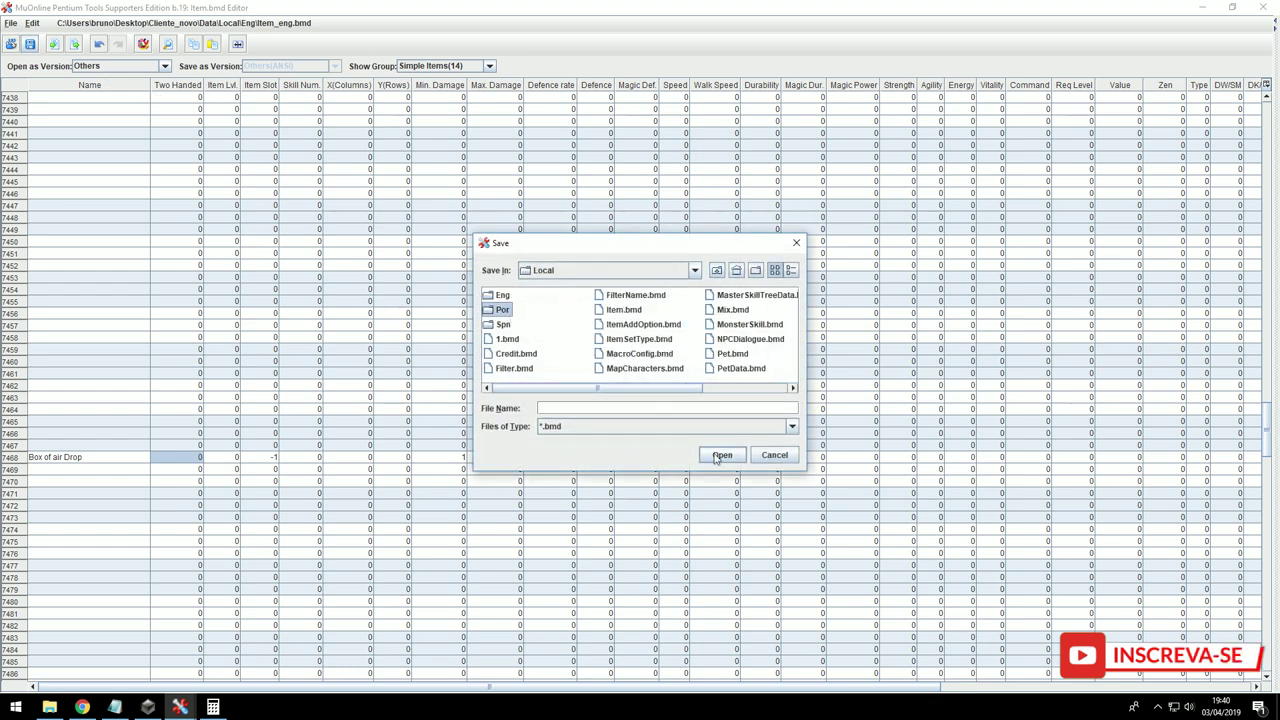
click(719, 455)
click(722, 455)
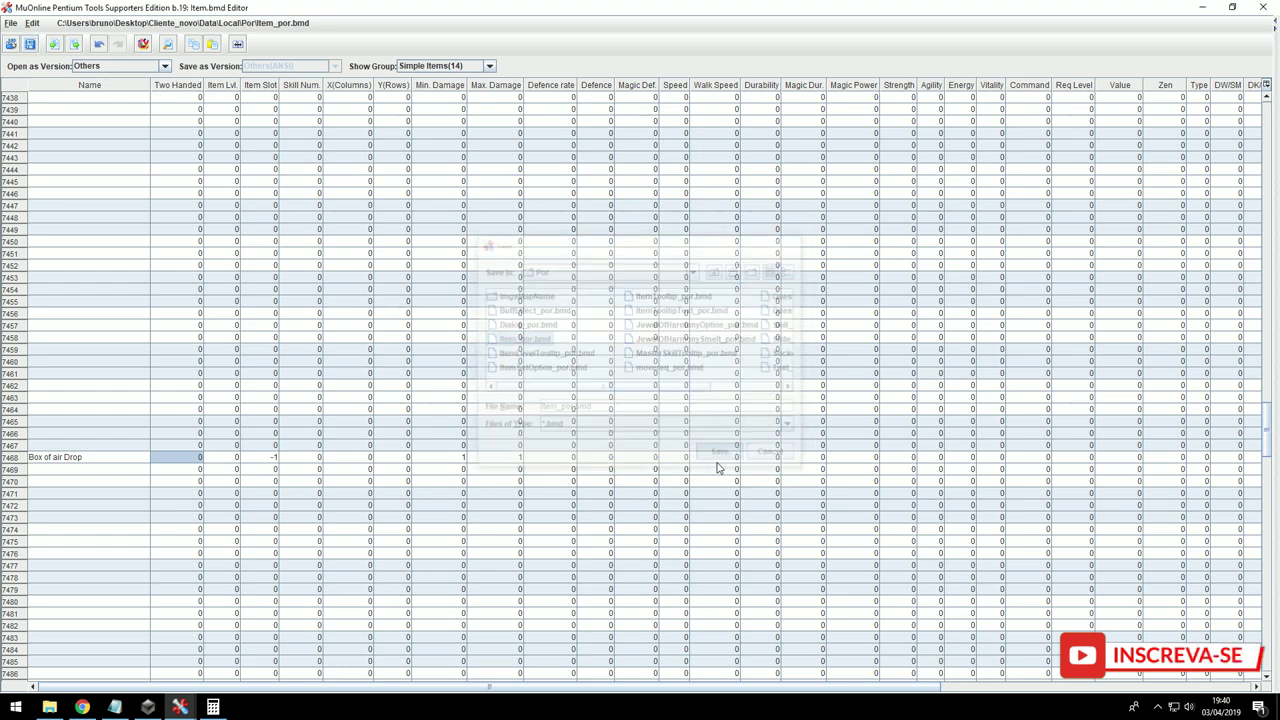
click(30, 44)
click(716, 272)
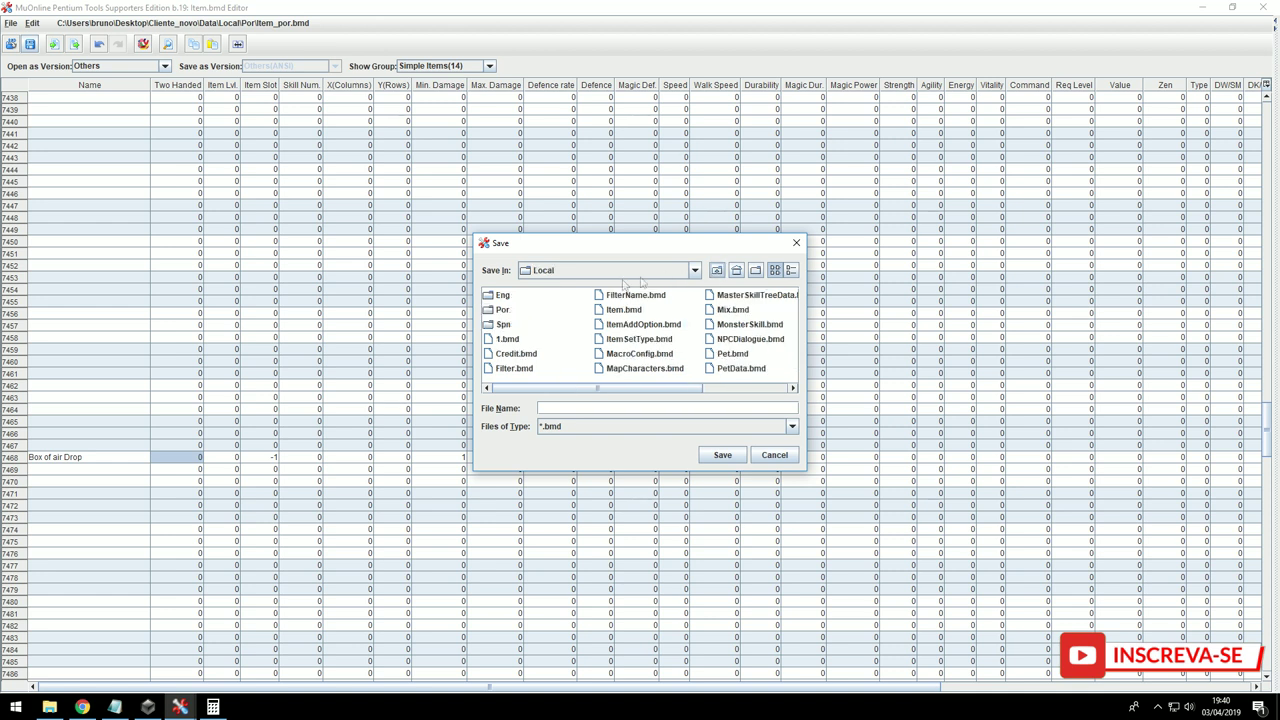
double_click(499, 296)
click(722, 455)
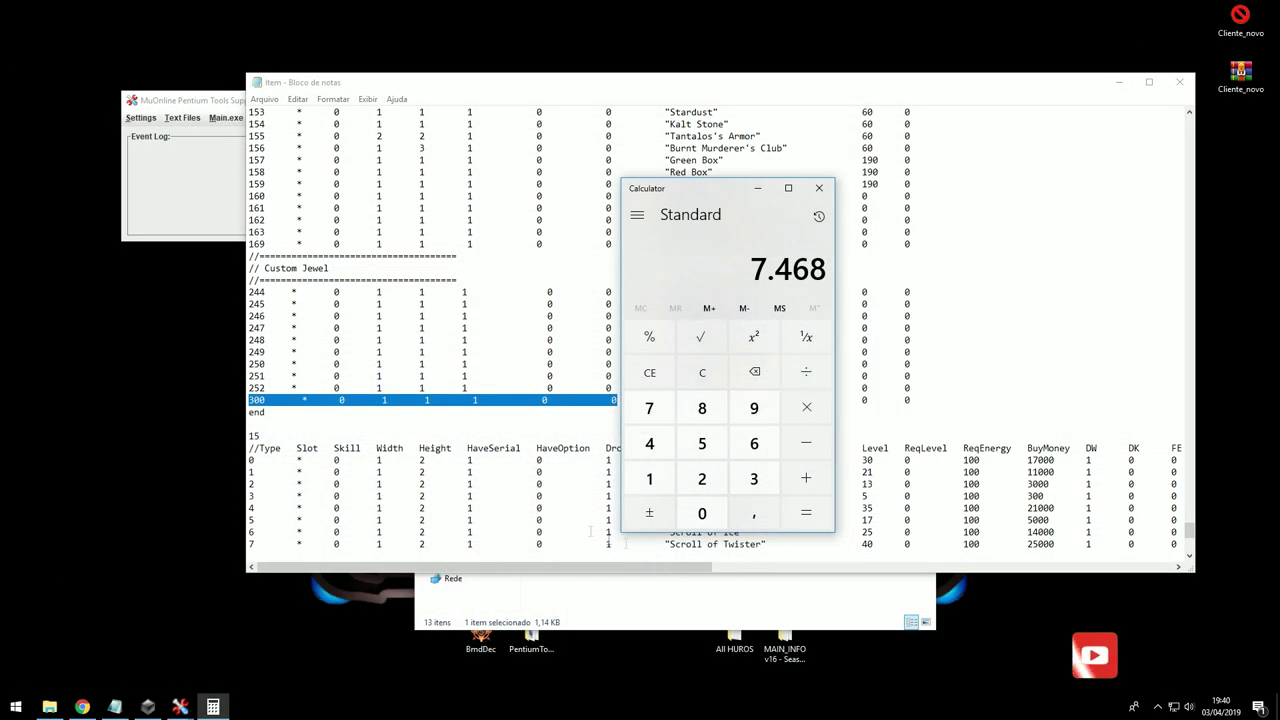
- Open the CustomItem text file from MAIN_INFO v13 - Season 6 in MuServer's Tools folder
click(518, 388)
click(1119, 83)
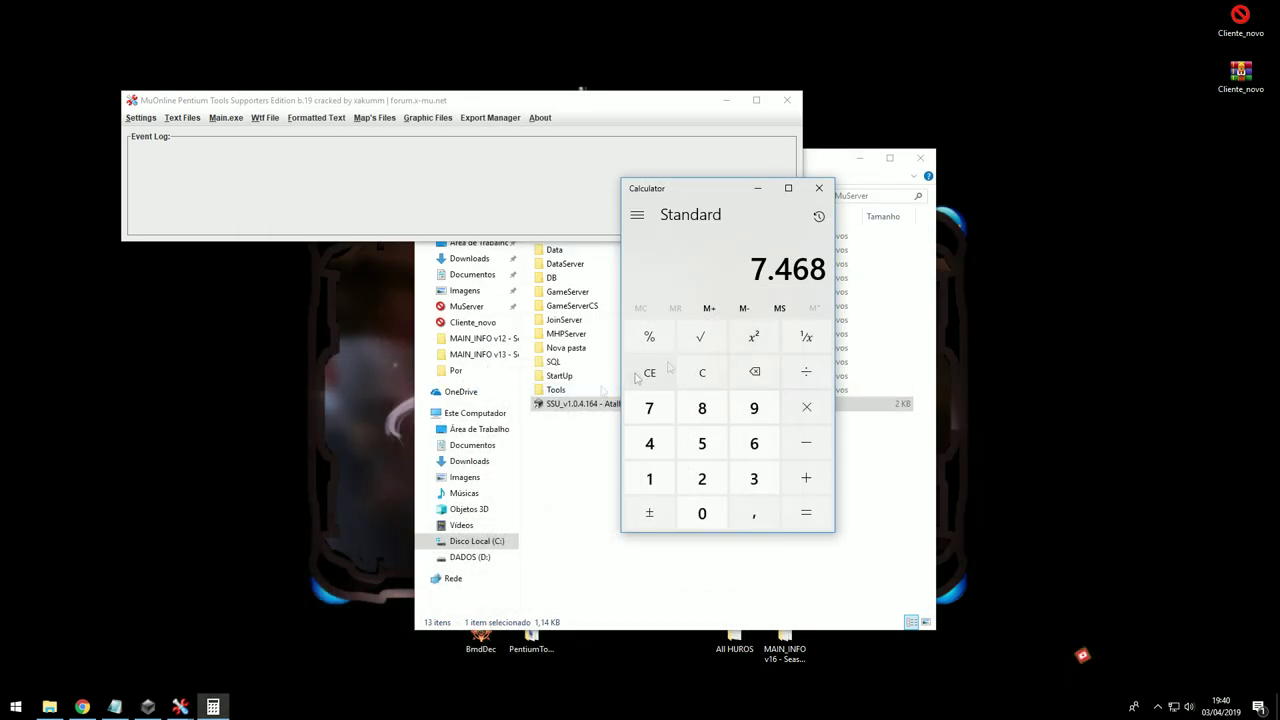
click(565, 389)
double_click(565, 389)
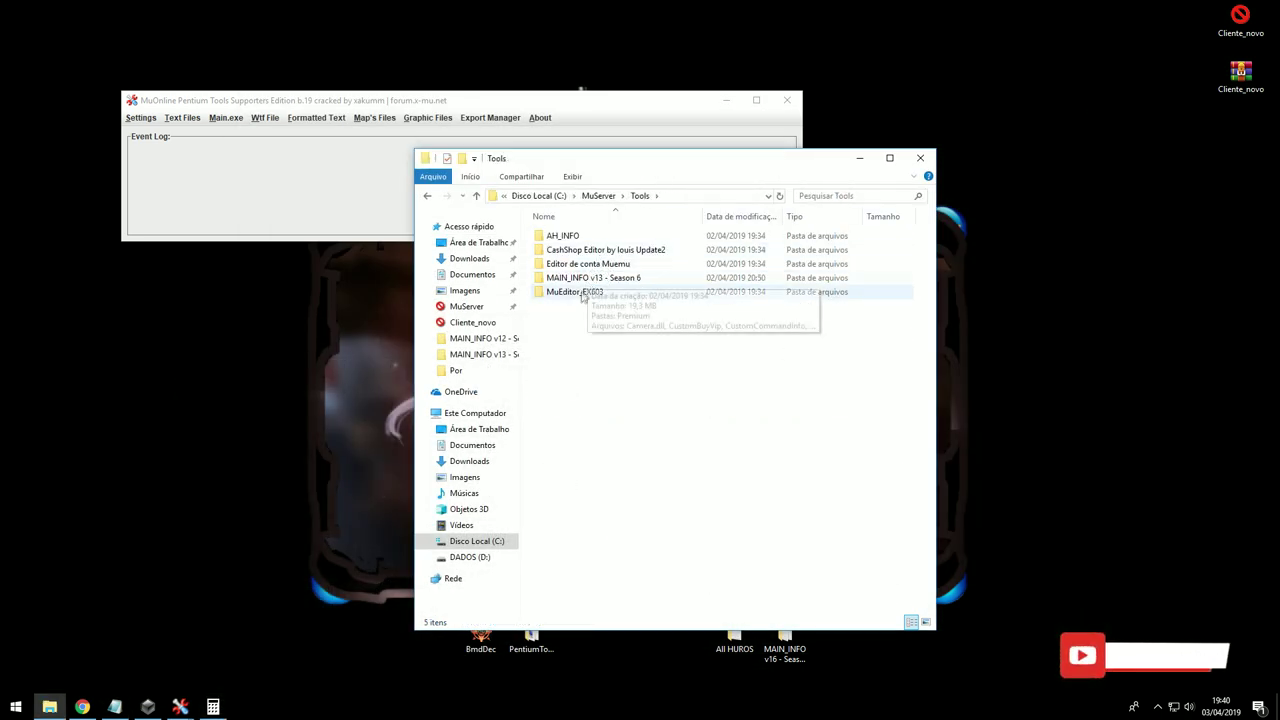
double_click(586, 278)
double_click(570, 347)
drag(623, 146, 903, 114)
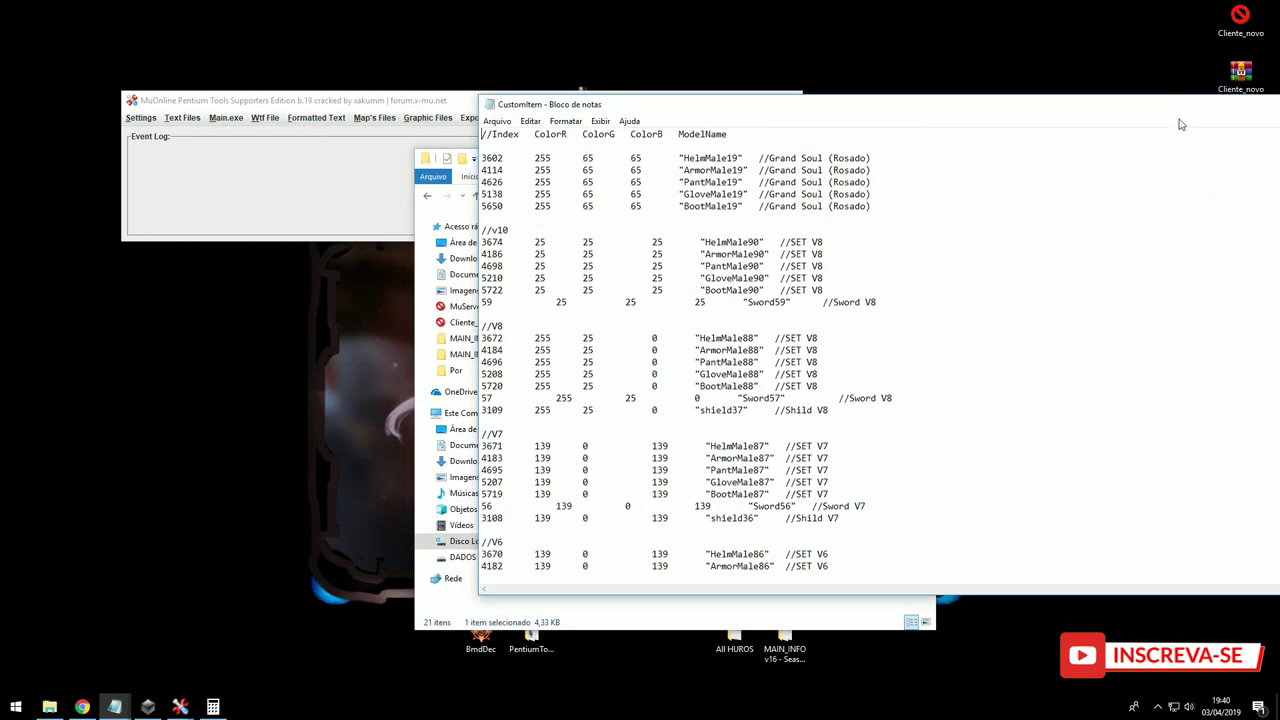
drag(1178, 107, 936, 75)
- Duplicate the 6856 "FenirJavali" line just above the original at the end of the CustomItem file
drag(1180, 160, 1140, 434)
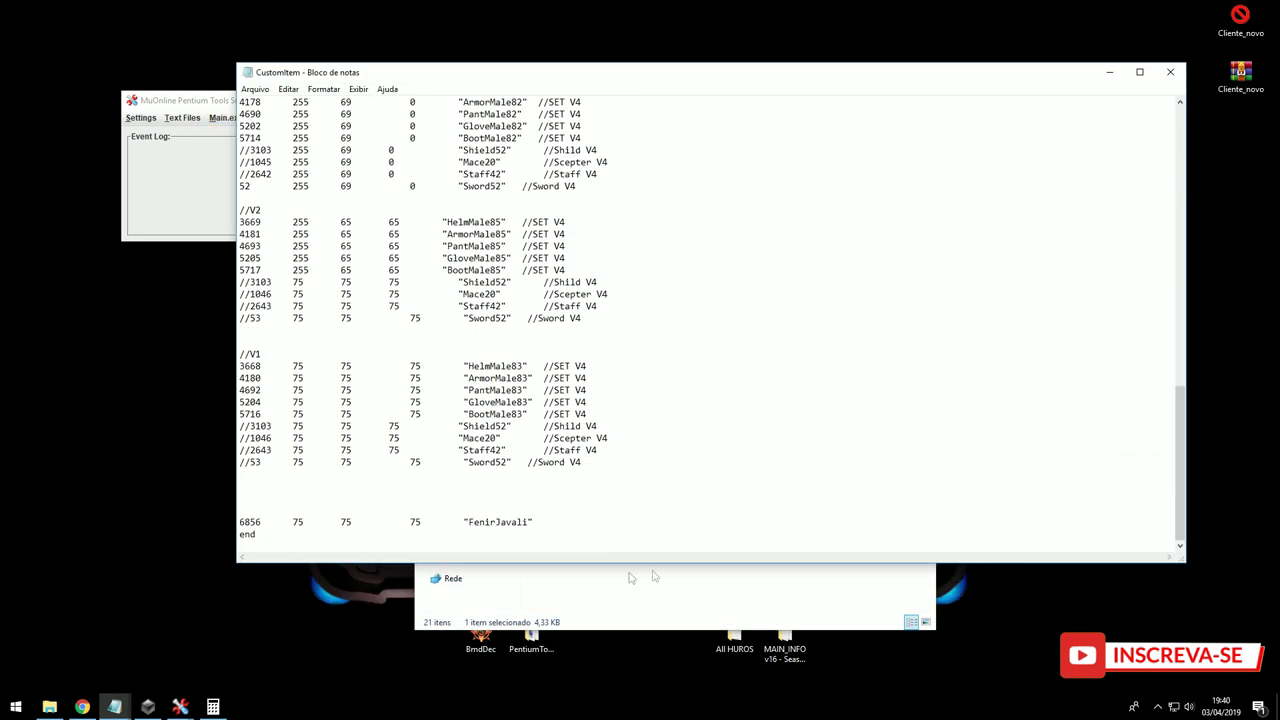
key(shift+Up)
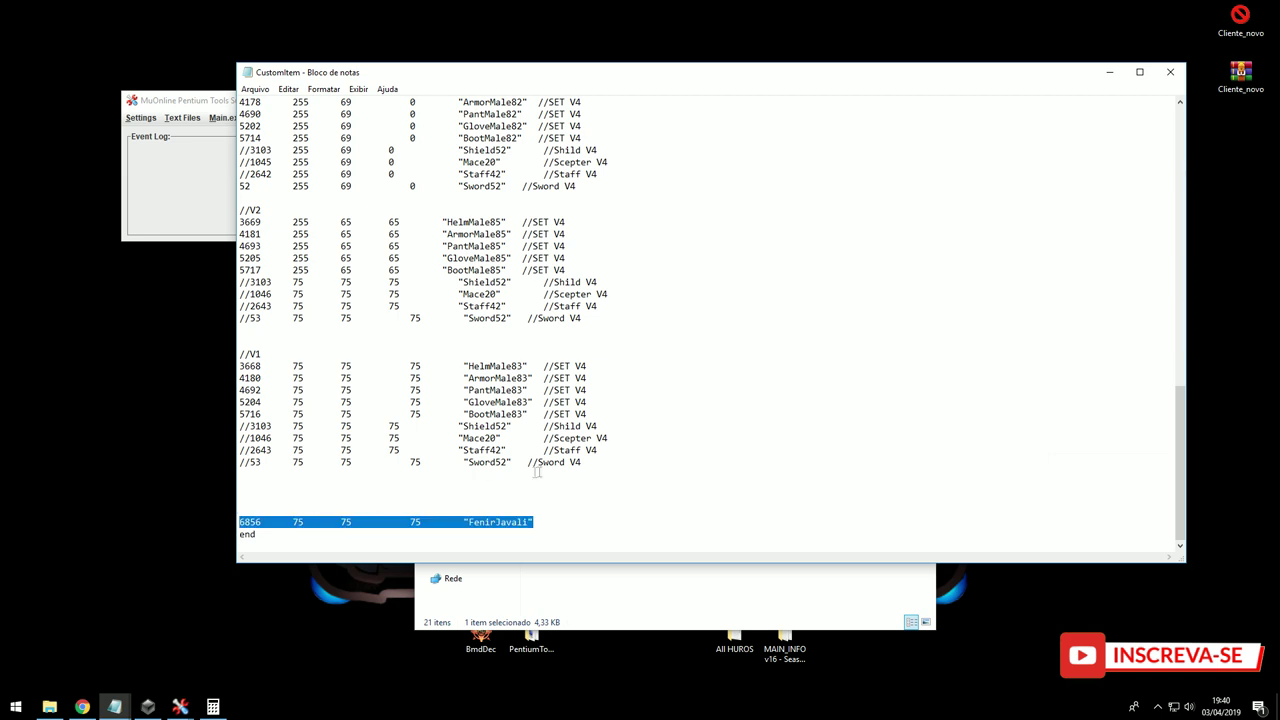
click(465, 498)
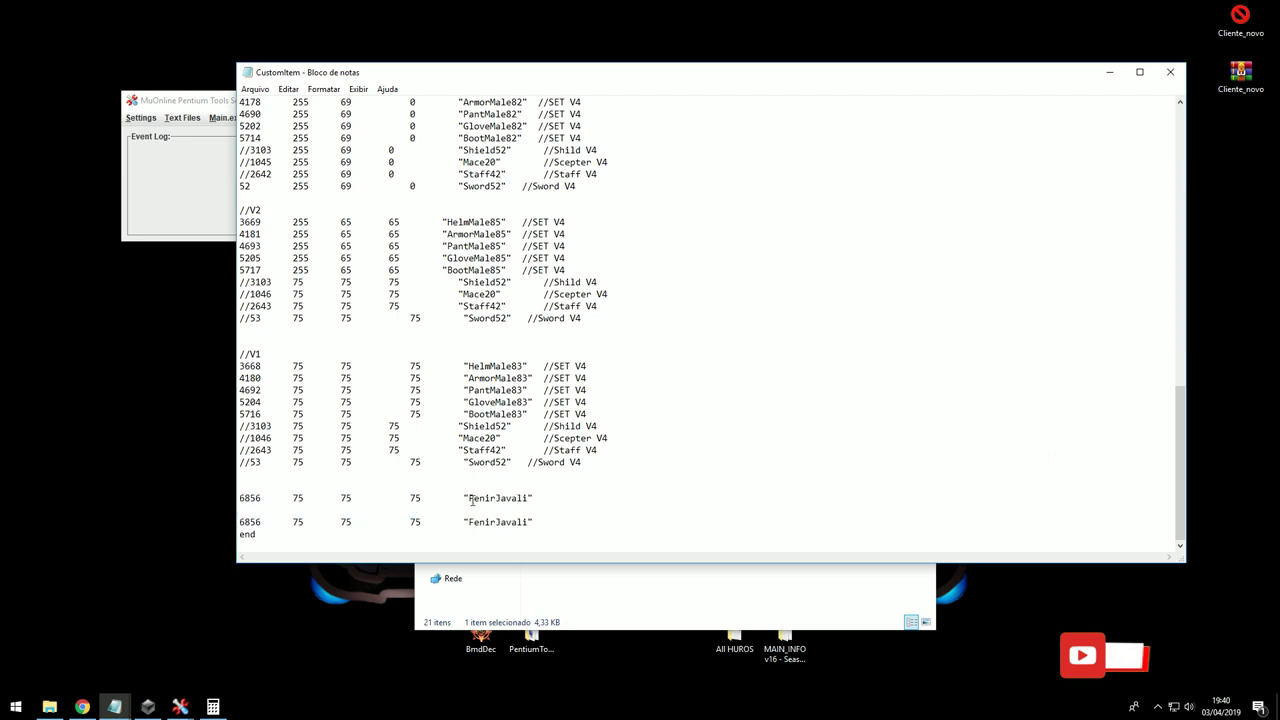
- Open the Box folder on the desktop and rename airdrop.bmd as airdrop300.bmd
click(195, 148)
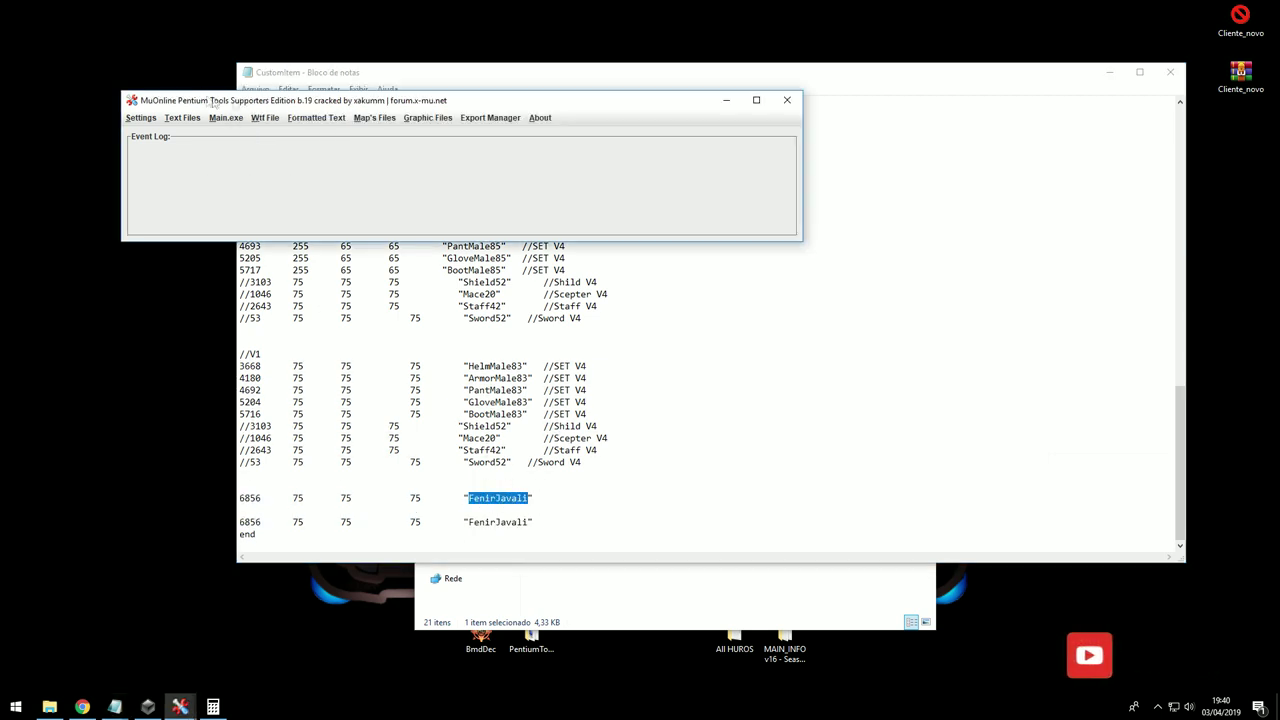
click(726, 100)
drag(691, 77, 933, 79)
drag(429, 128, 177, 186)
double_click(176, 186)
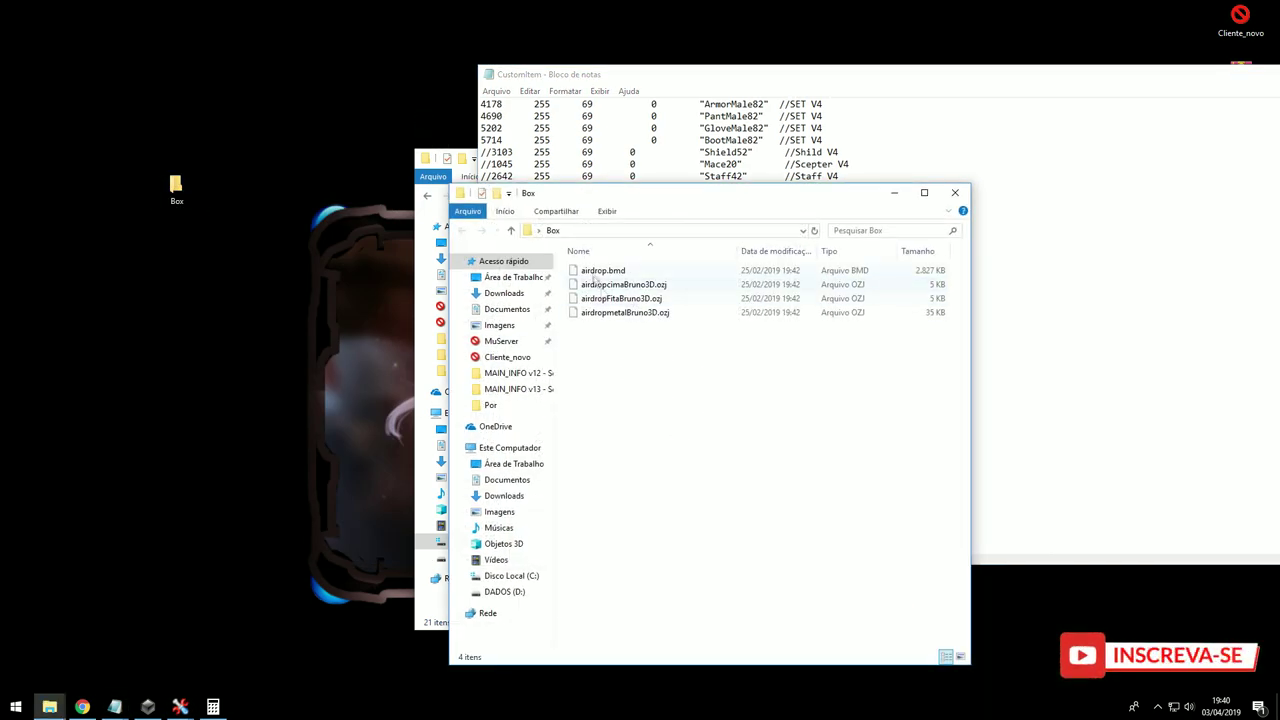
click(604, 272)
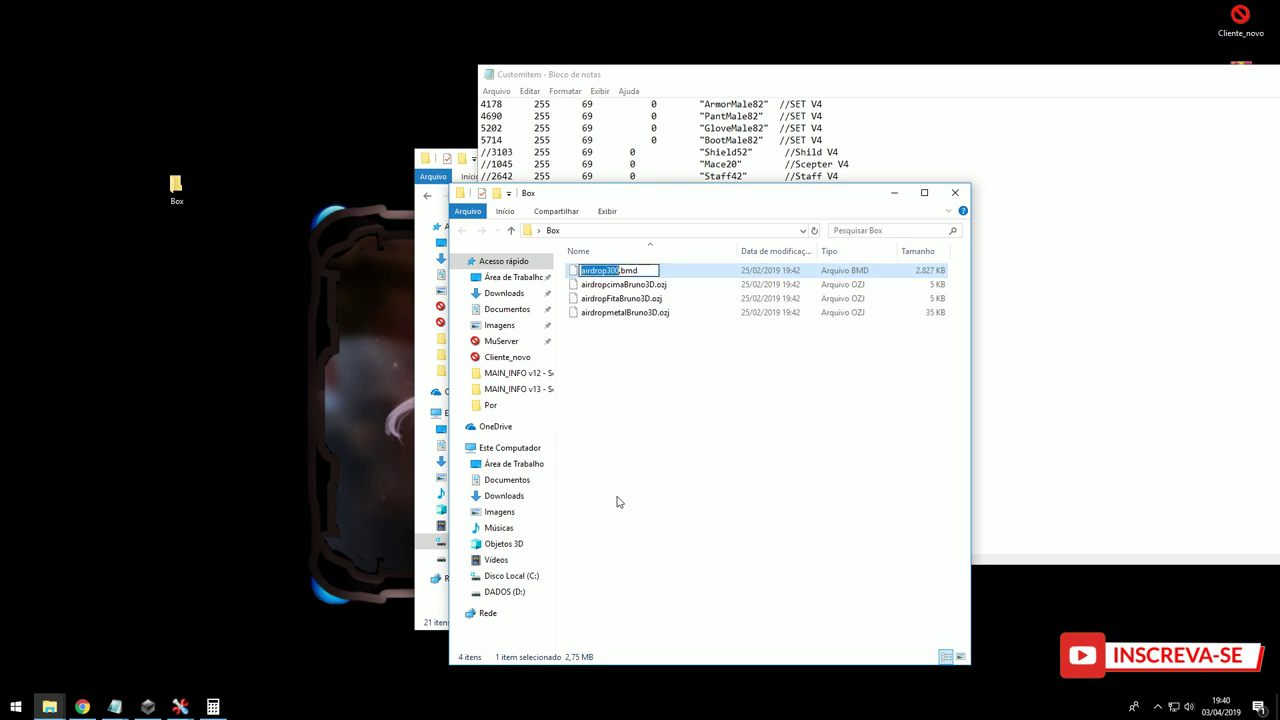
- In the duplicated CustomItem line, set the model name to "airdrop300" and the item number to 7468
click(1050, 277)
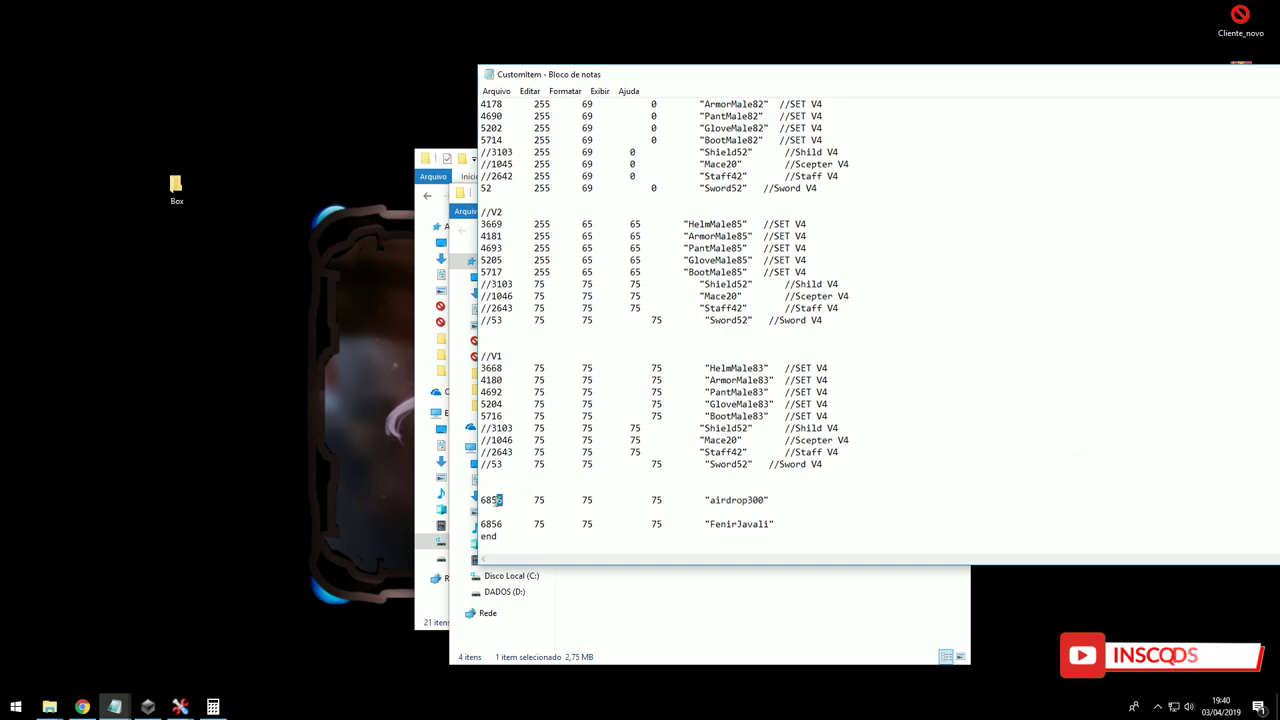
drag(484, 500, 481, 500)
click(213, 707)
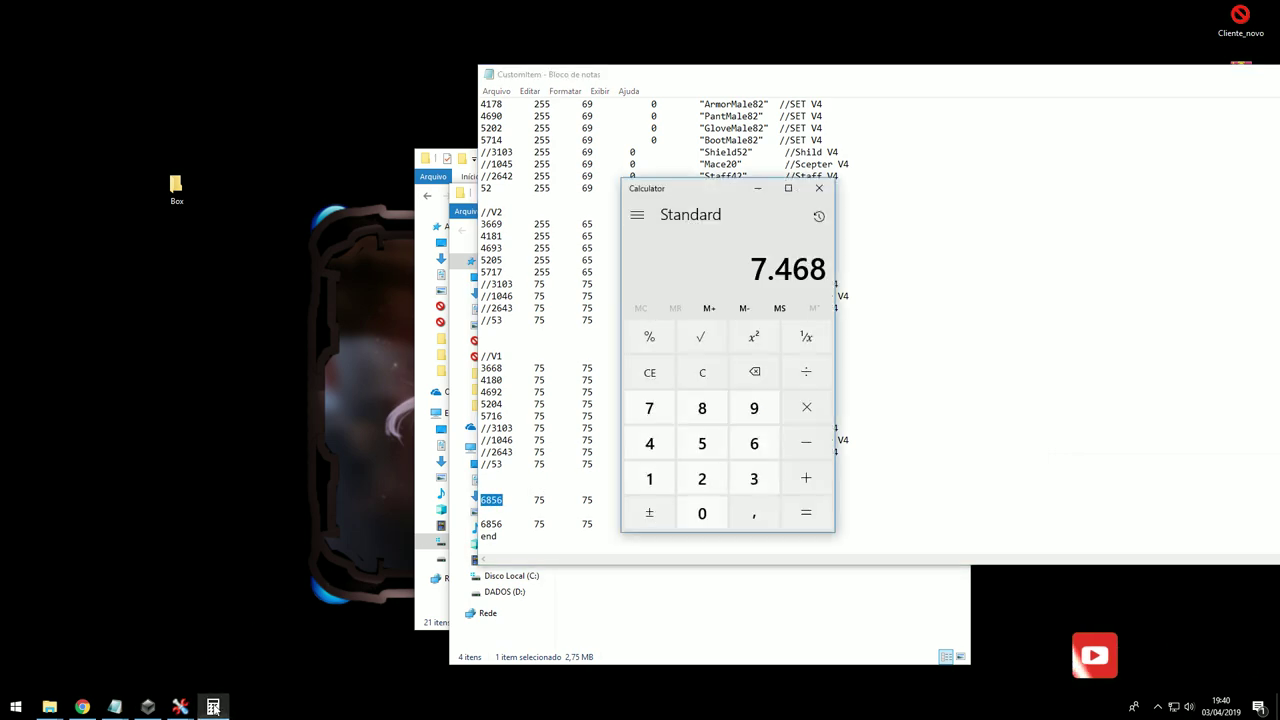
drag(503, 500, 488, 502)
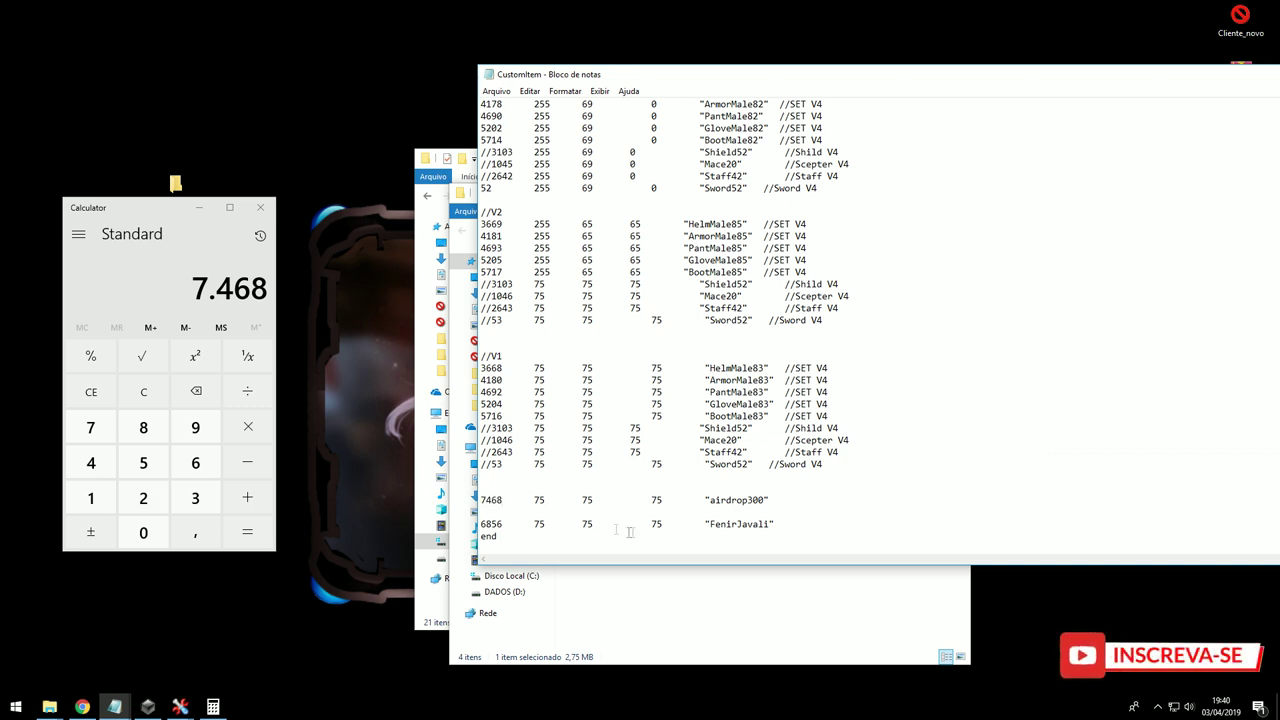
- Save the CustomItem file and close it
click(507, 93)
click(502, 138)
click(491, 95)
click(504, 137)
drag(1172, 76, 873, 84)
click(1112, 86)
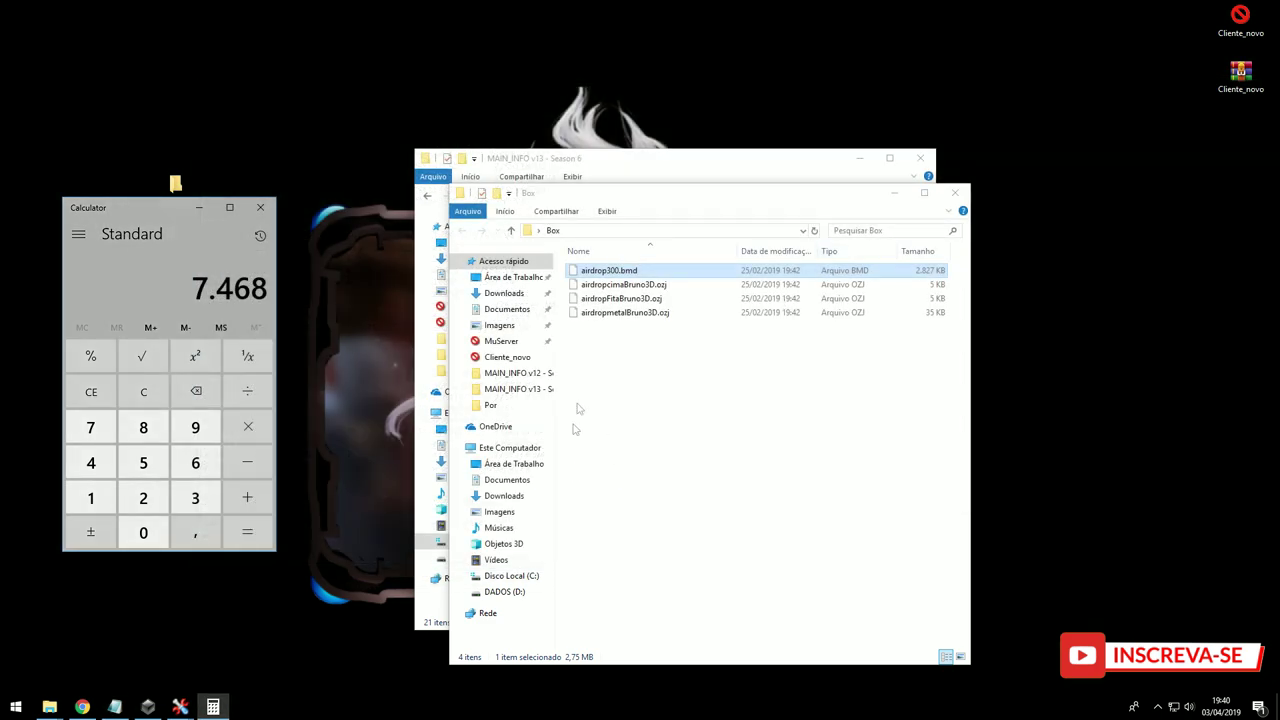
- Run GetMainInfo-Premium and copy main.premium from the Premium folder into Cliente_novo, replacing the existing file
drag(614, 200, 851, 219)
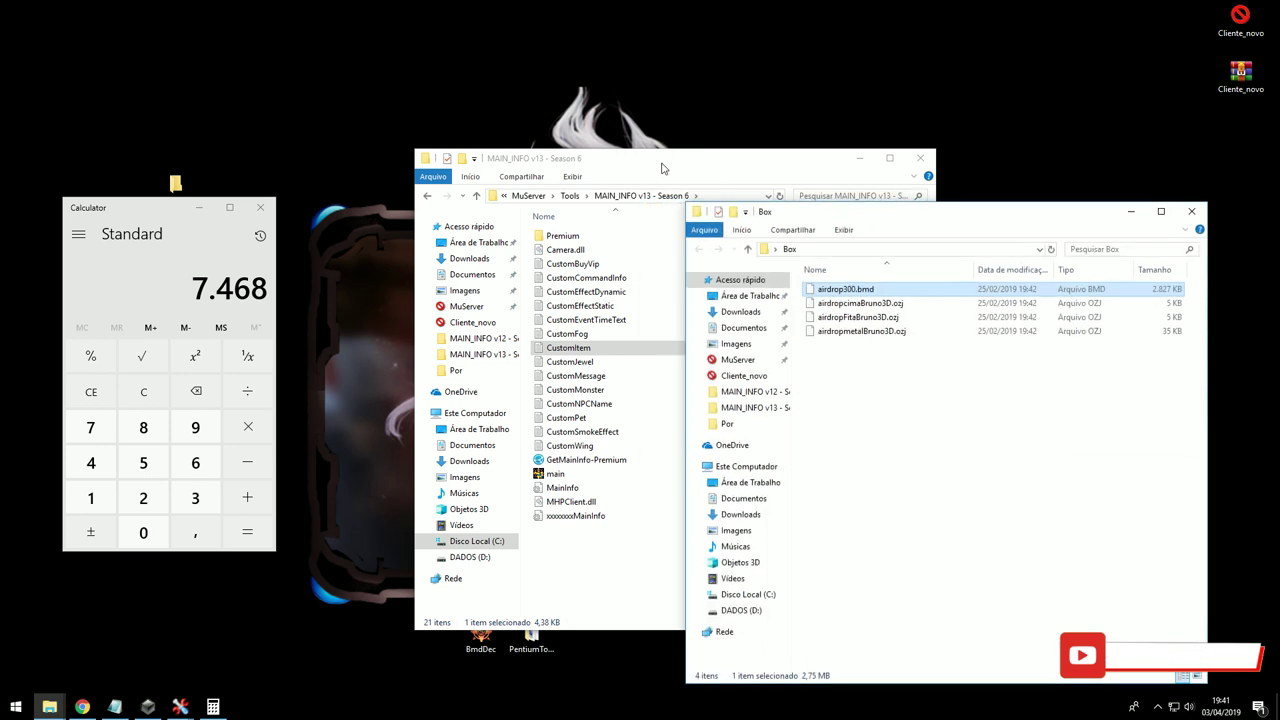
click(575, 464)
double_click(562, 236)
click(570, 263)
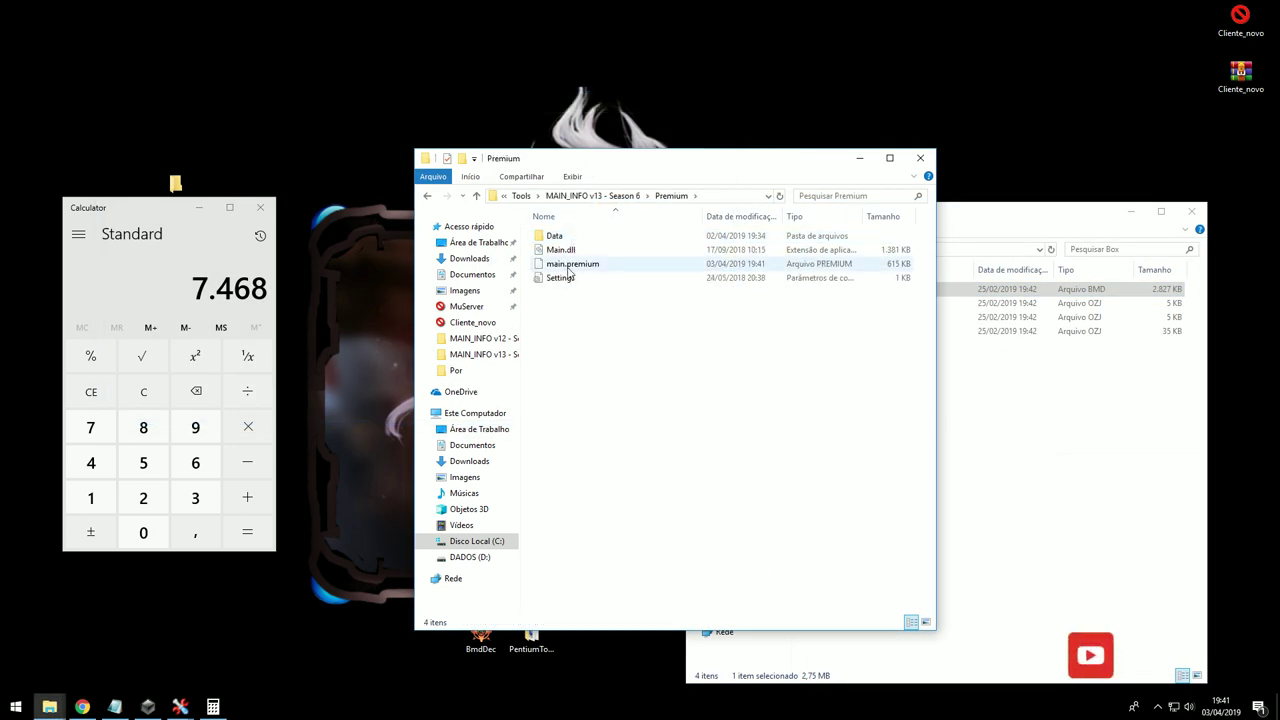
double_click(1240, 18)
click(856, 354)
key(ctrl+v)
click(262, 251)
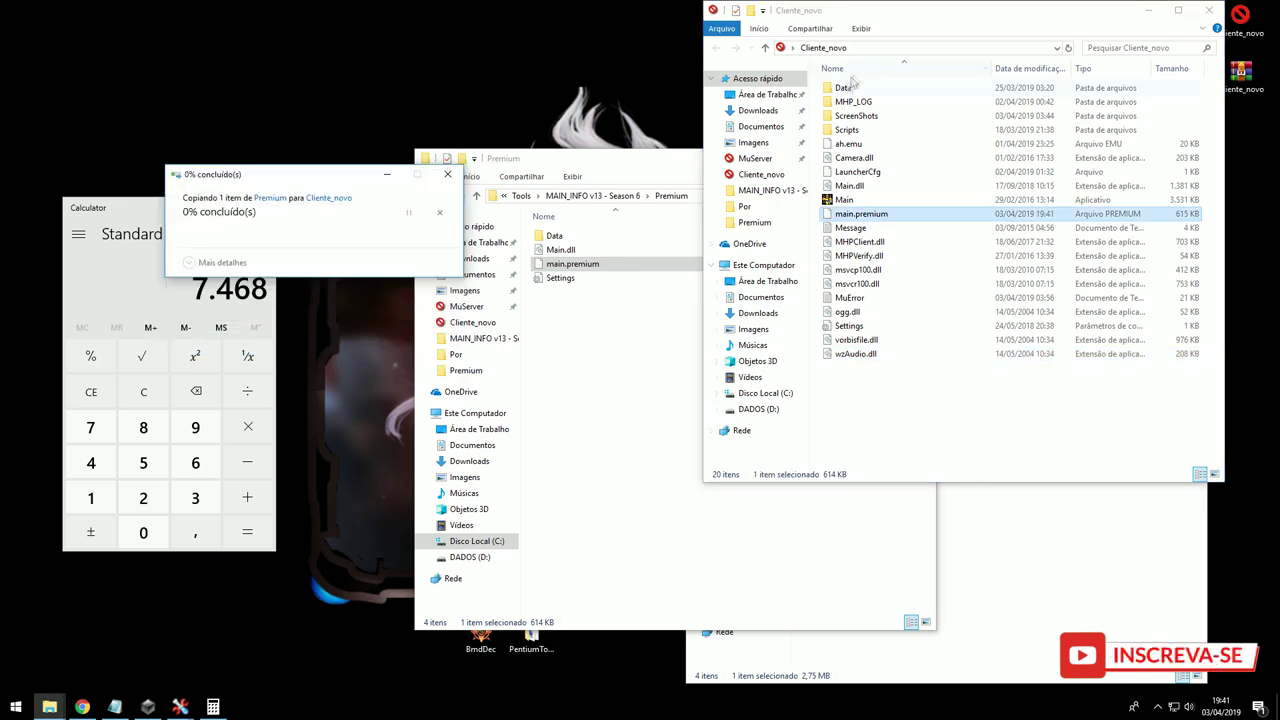
- Copy the four airdrop files from the Box folder into the client's Data\Item folder
double_click(843, 88)
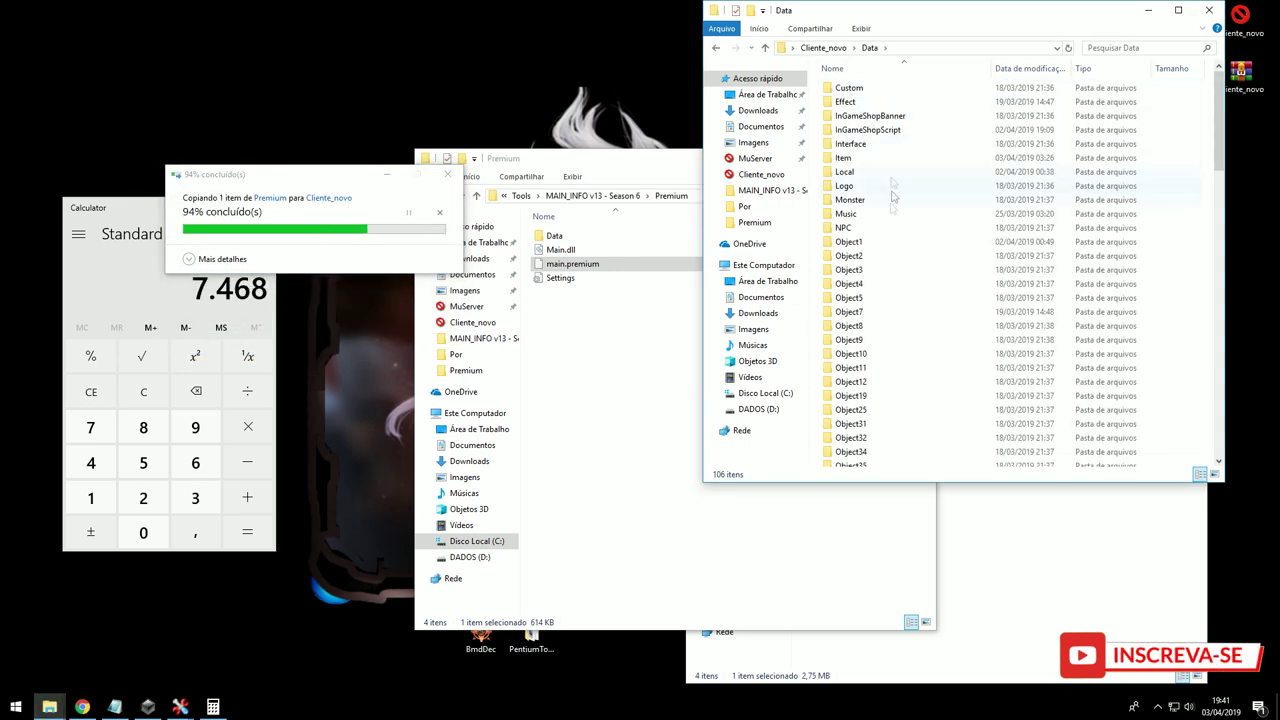
double_click(850, 157)
click(994, 540)
drag(871, 422, 821, 289)
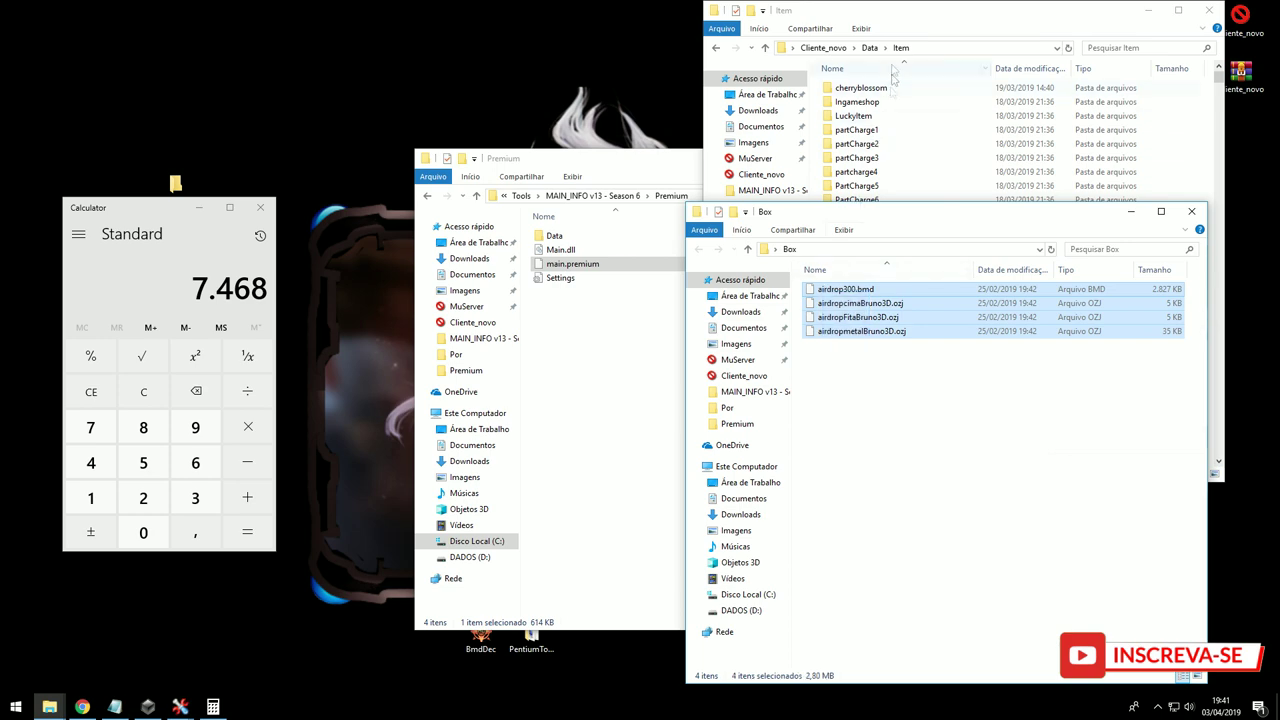
click(895, 22)
key(ctrl+v)
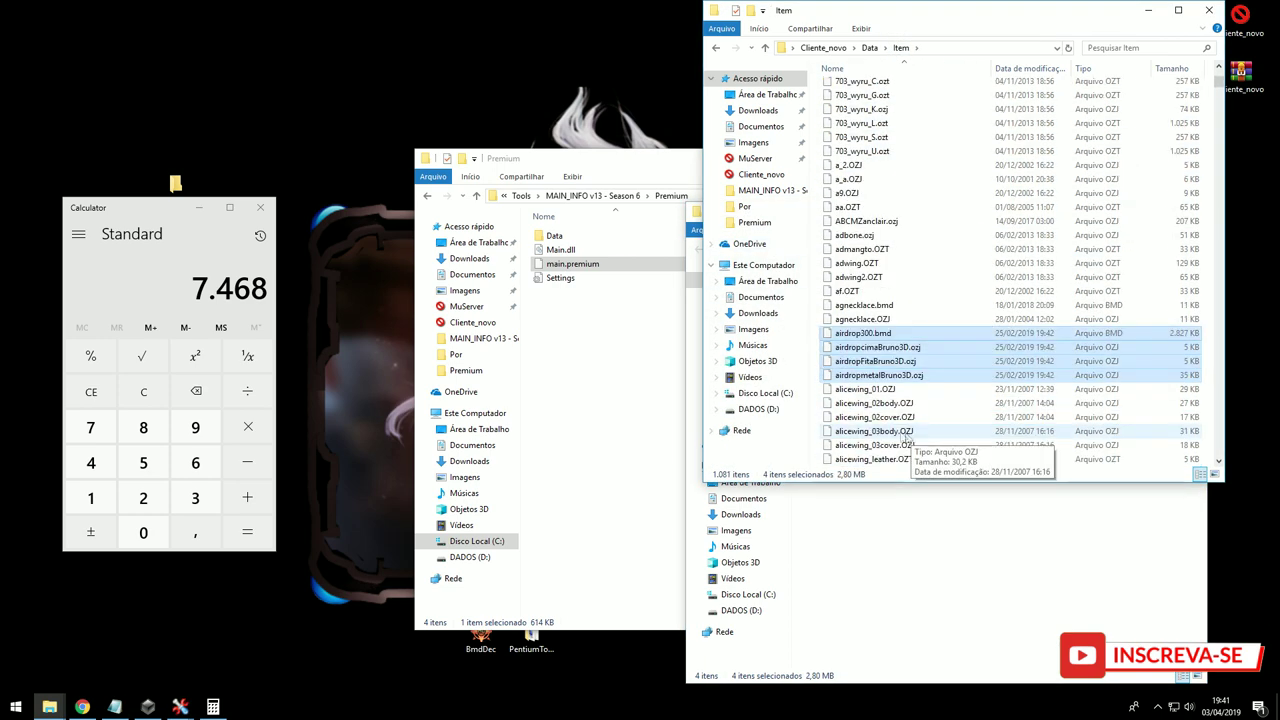
- Return to the Cliente_novo folder and launch the Main game client
click(869, 47)
click(824, 47)
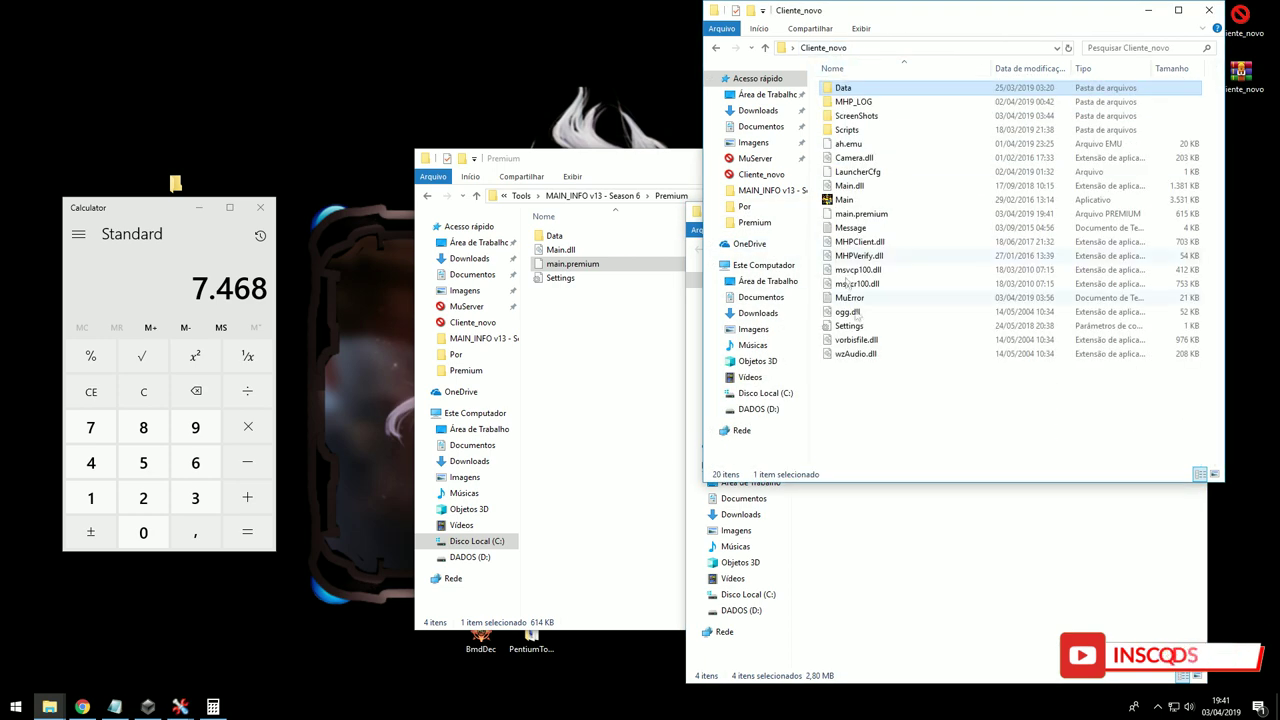
double_click(842, 200)
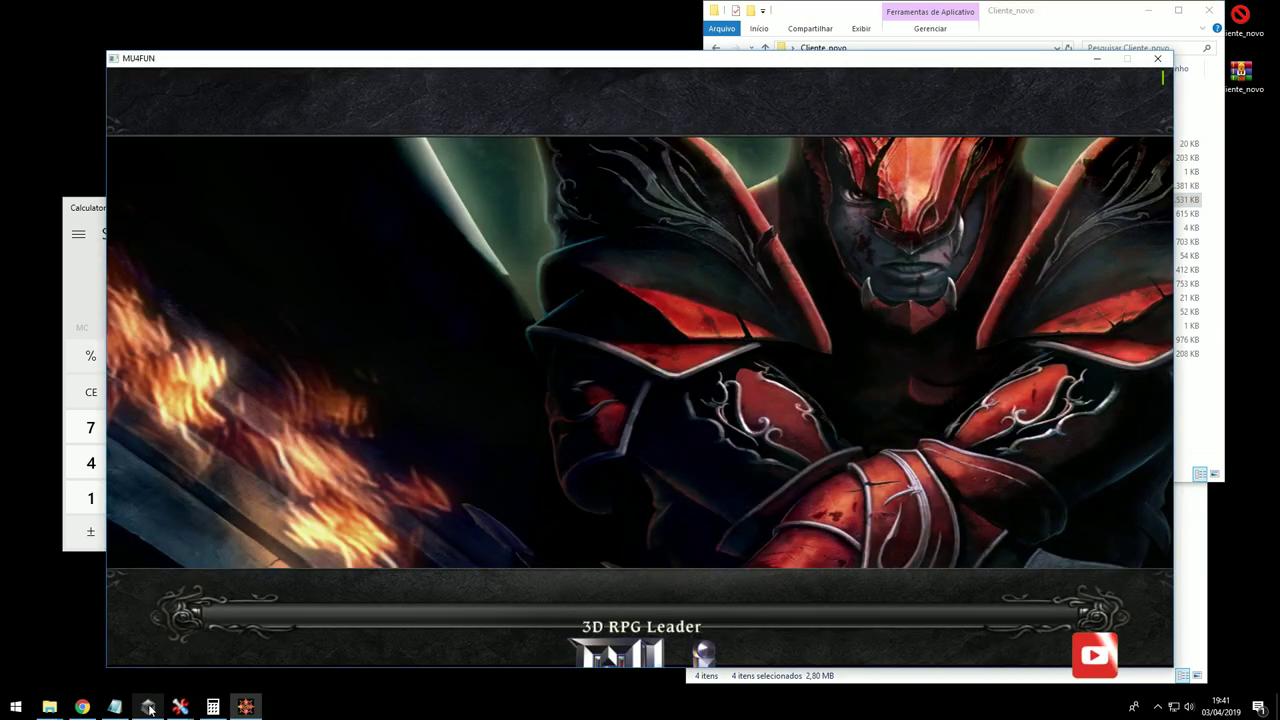
- Bring up GameServer.exe from ServerStartUp and reload its item data
click(148, 707)
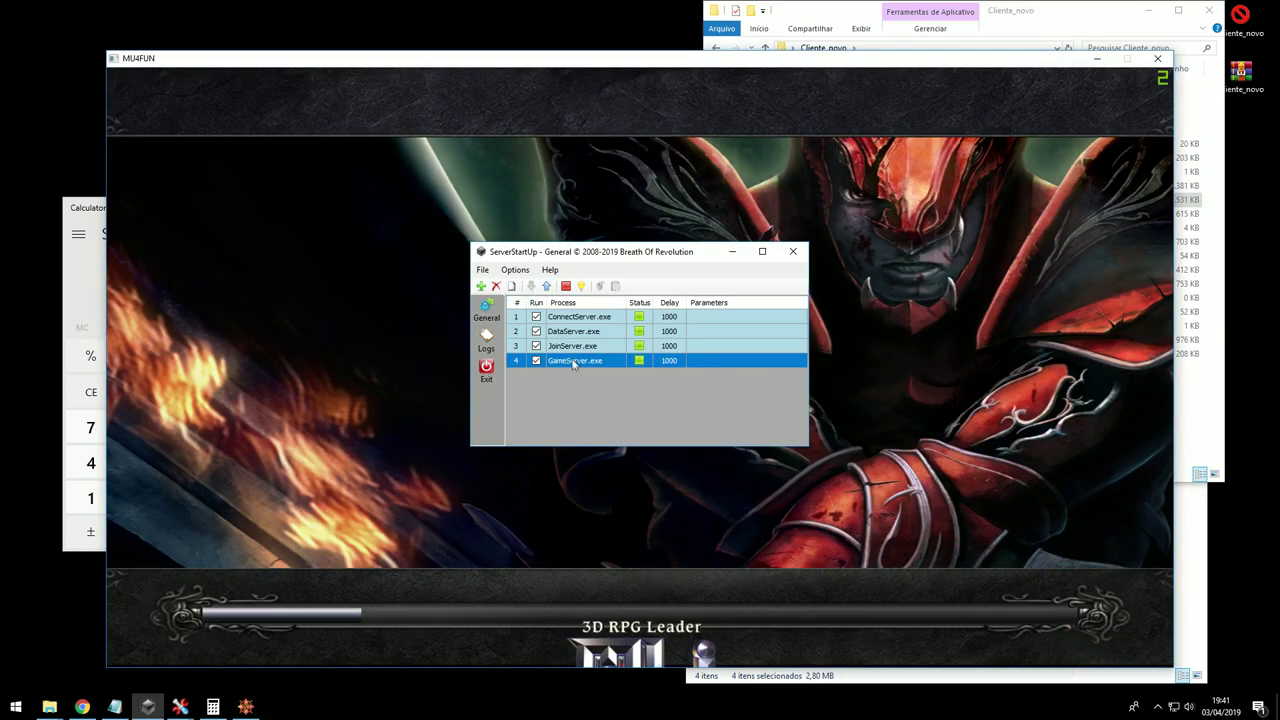
double_click(573, 364)
click(112, 96)
click(150, 244)
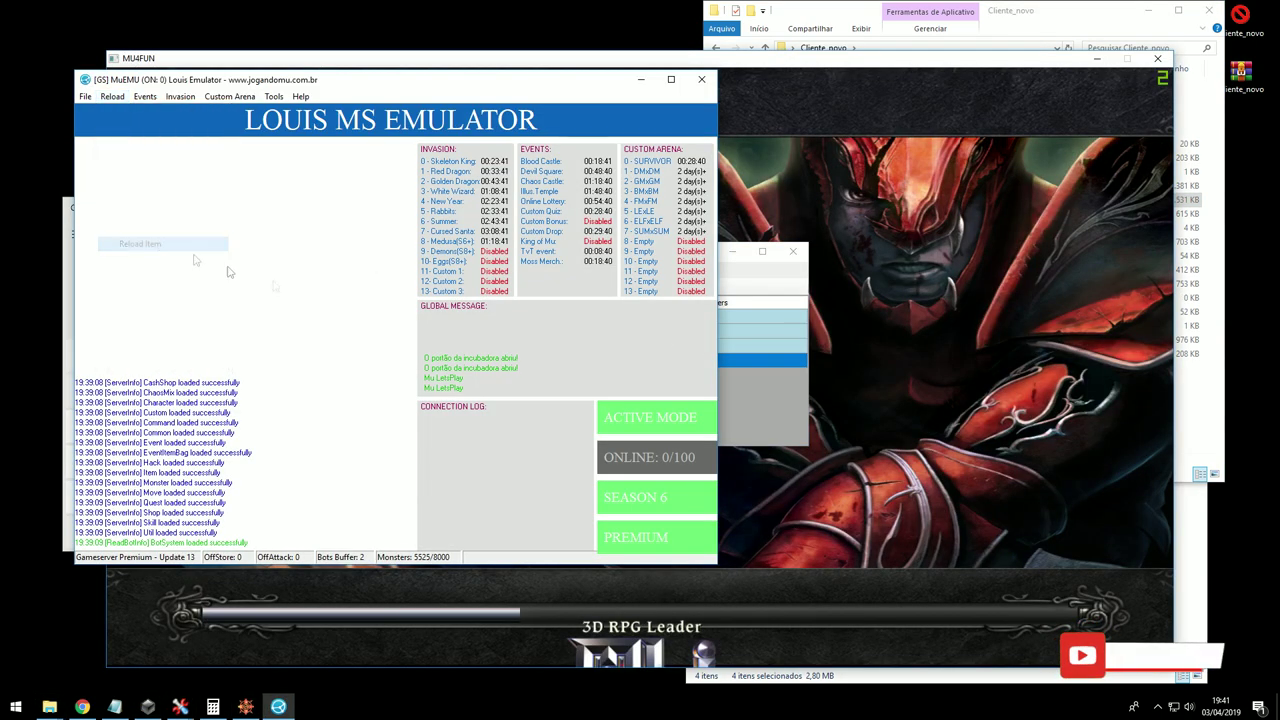
click(735, 281)
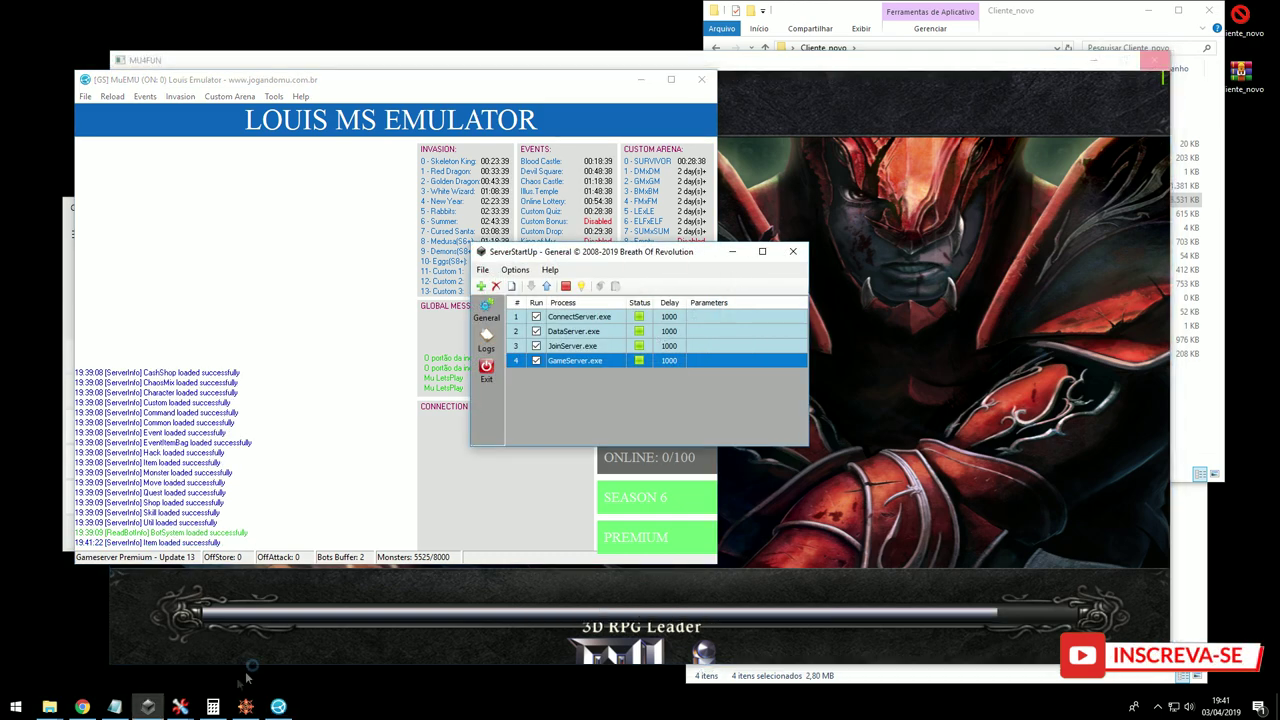
click(732, 252)
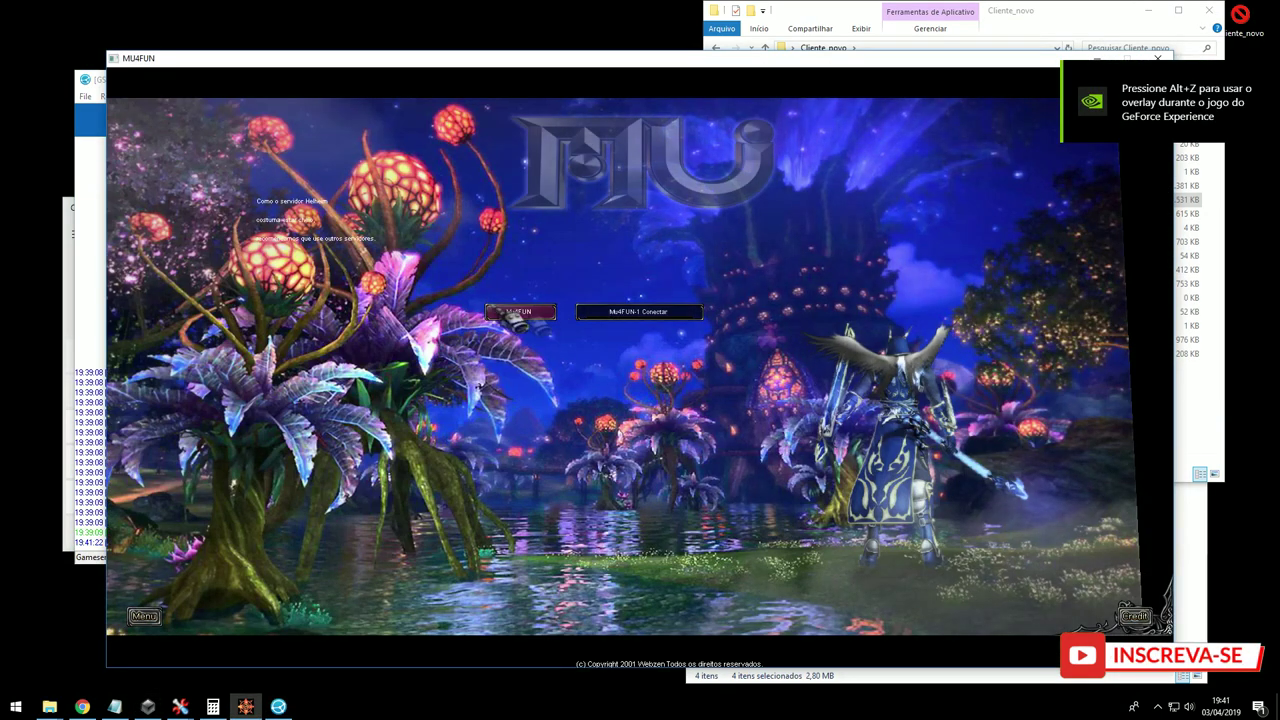
- Log in to the game with the account password and enter the world with the character
text(****)
key(Return)
double_click(430, 499)
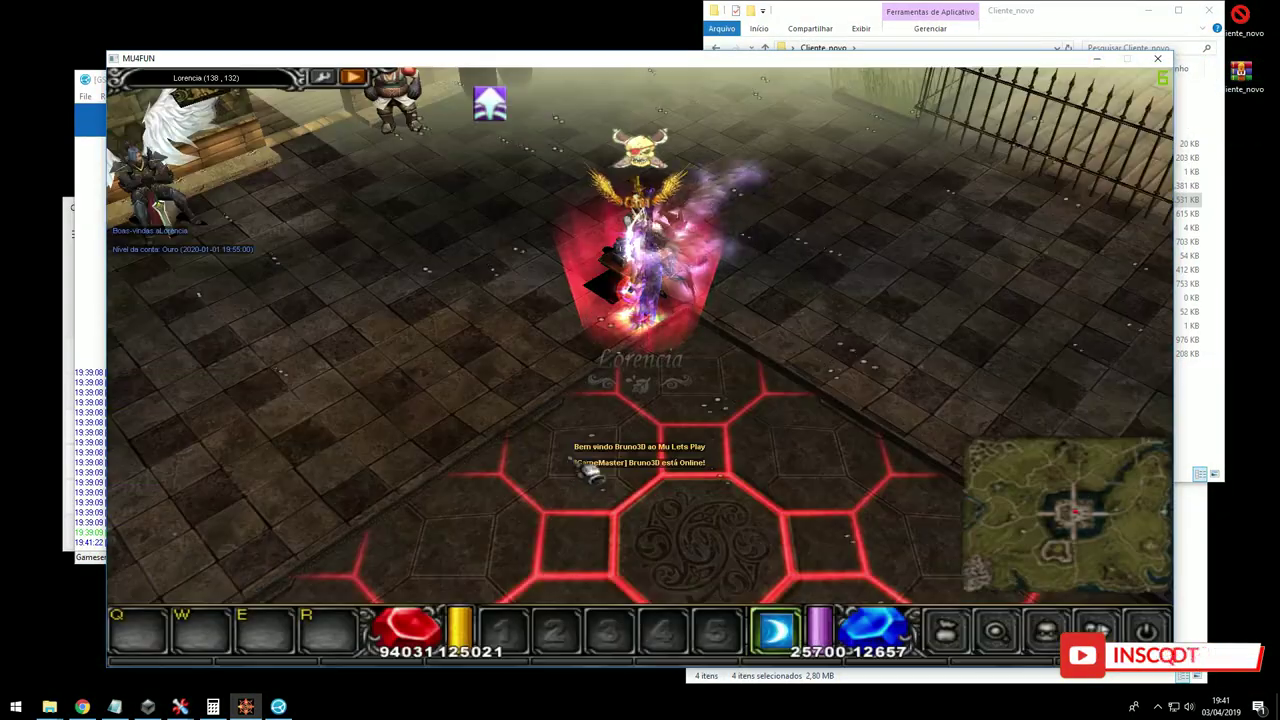
- Open the character's inventory and create the custom box with the /make 14 chat command
key(v)
click(803, 321)
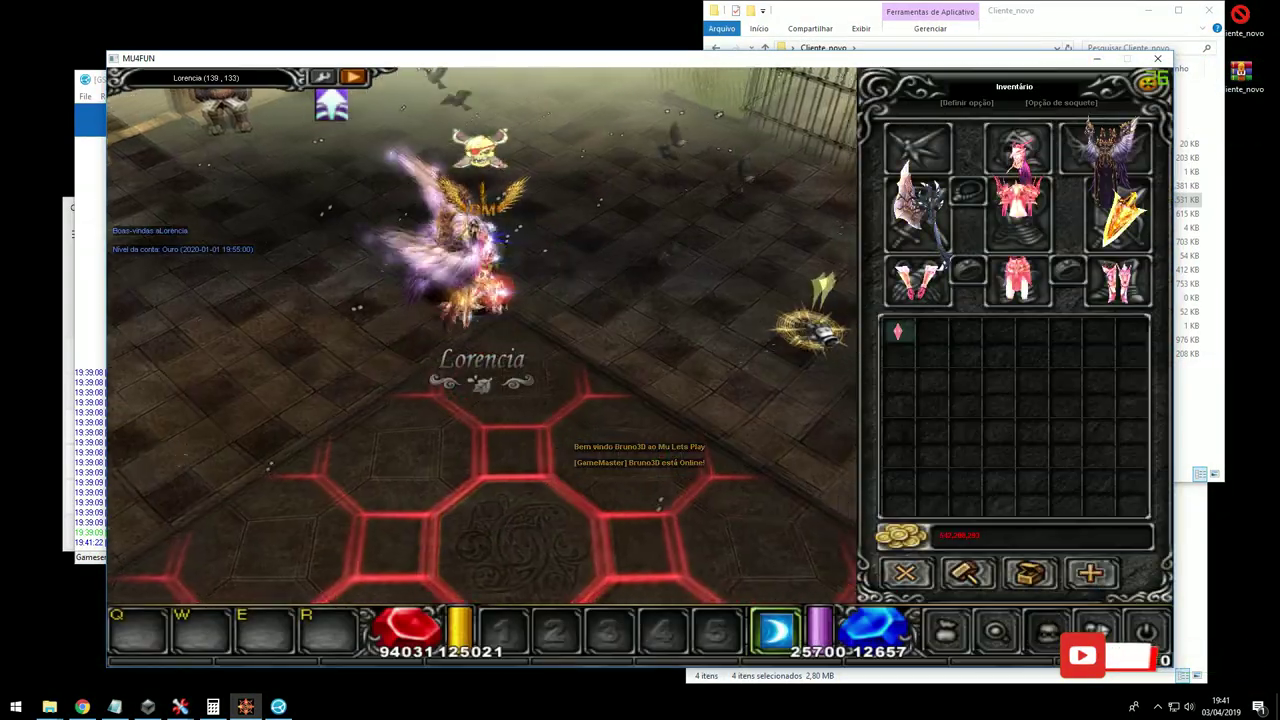
key(Return)
text(/make 14)
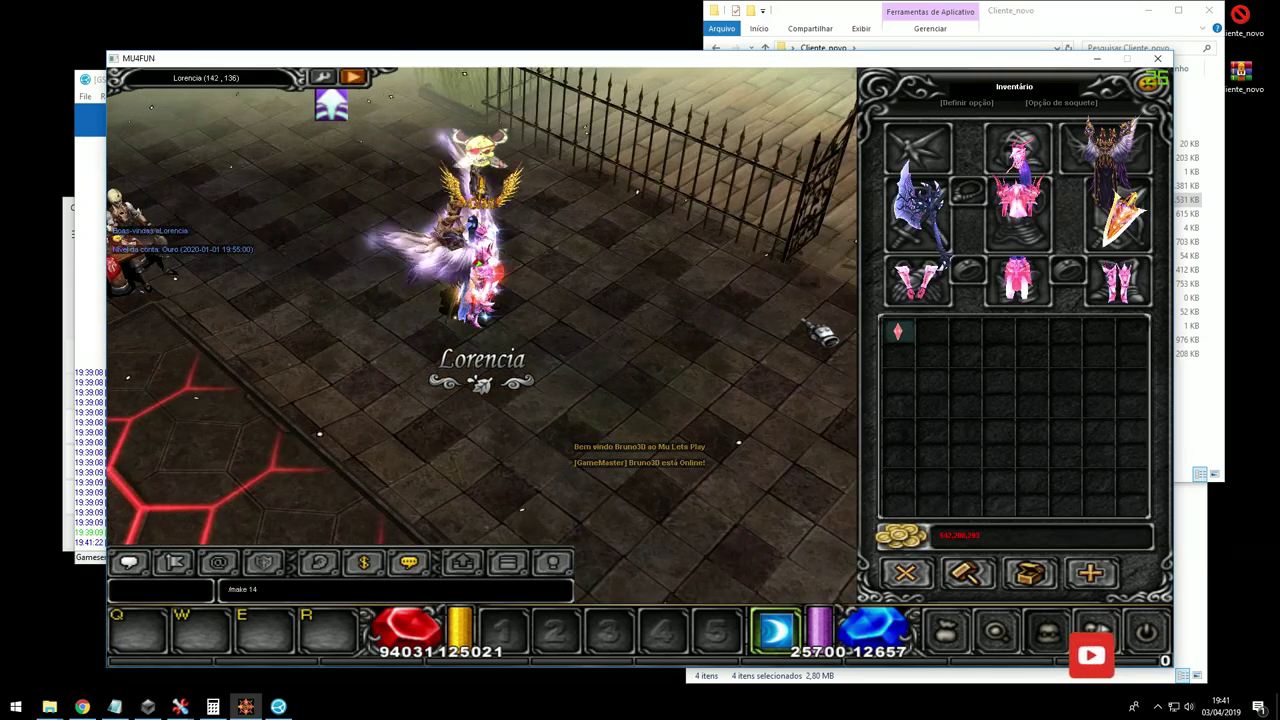
key(Return)
- Move the created box around the inventory to check its model and size, and close the game client
click(930, 328)
click(968, 425)
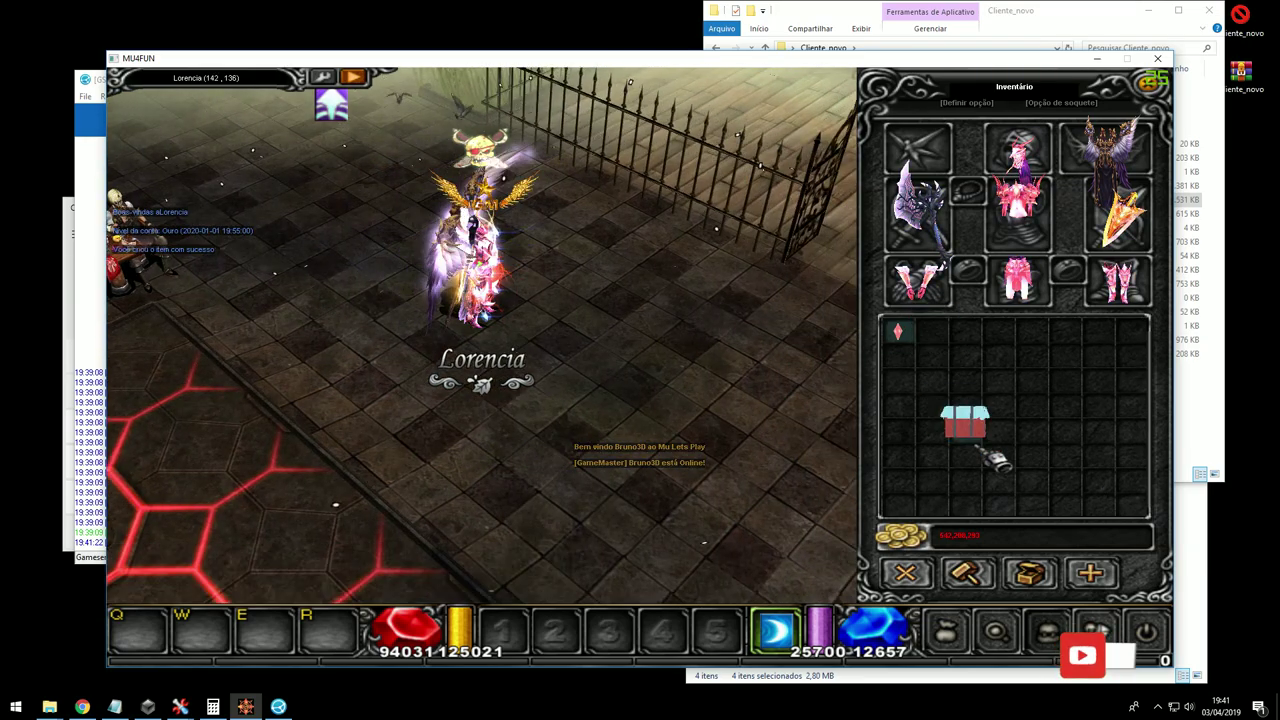
click(965, 395)
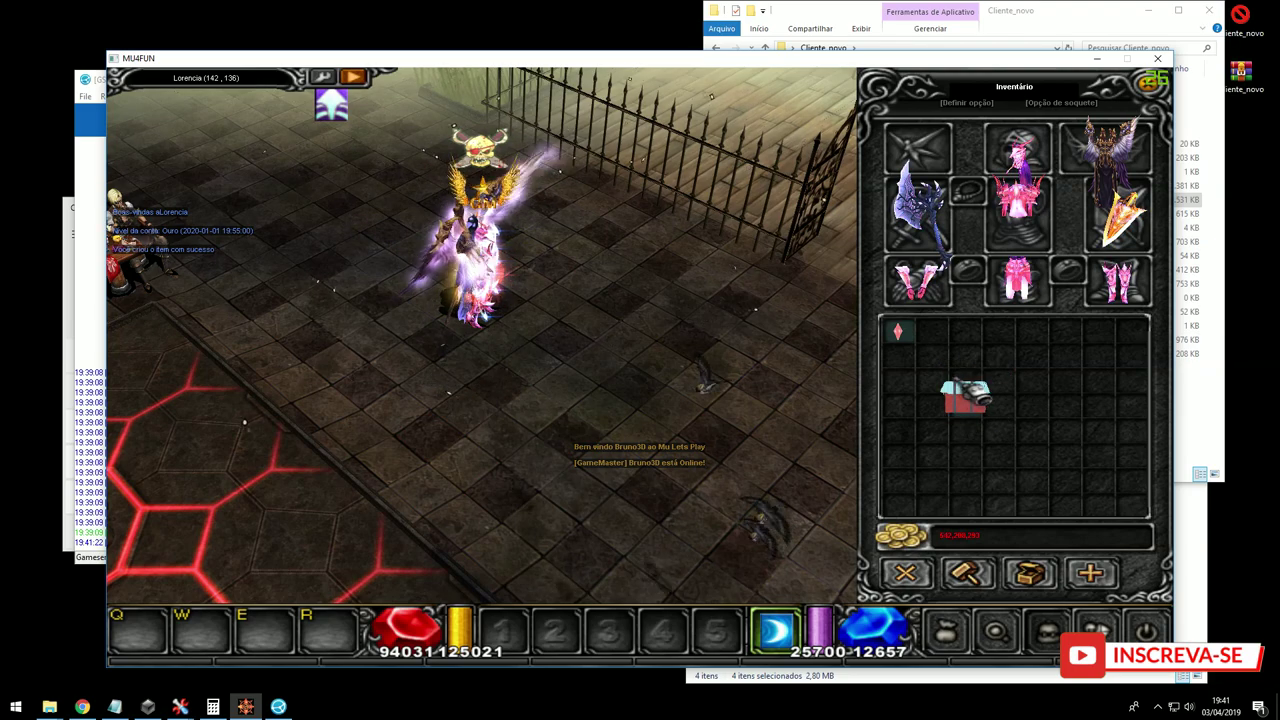
click(1157, 58)
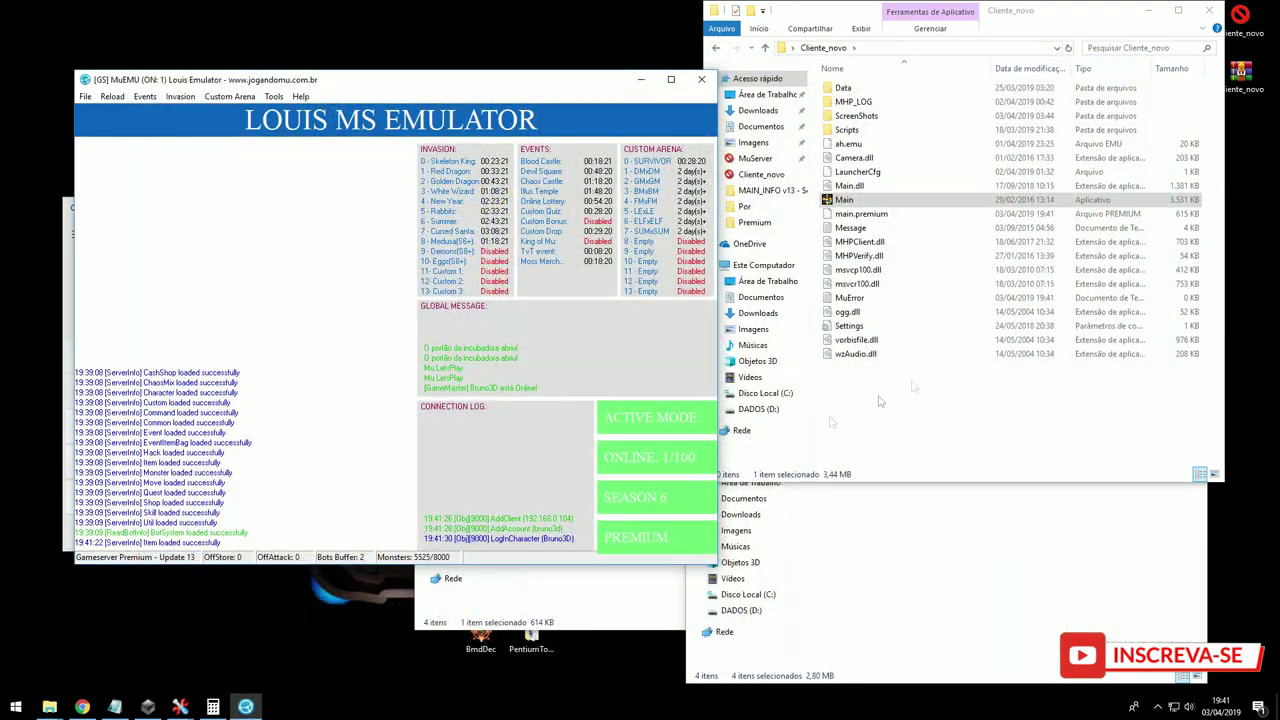
click(924, 577)
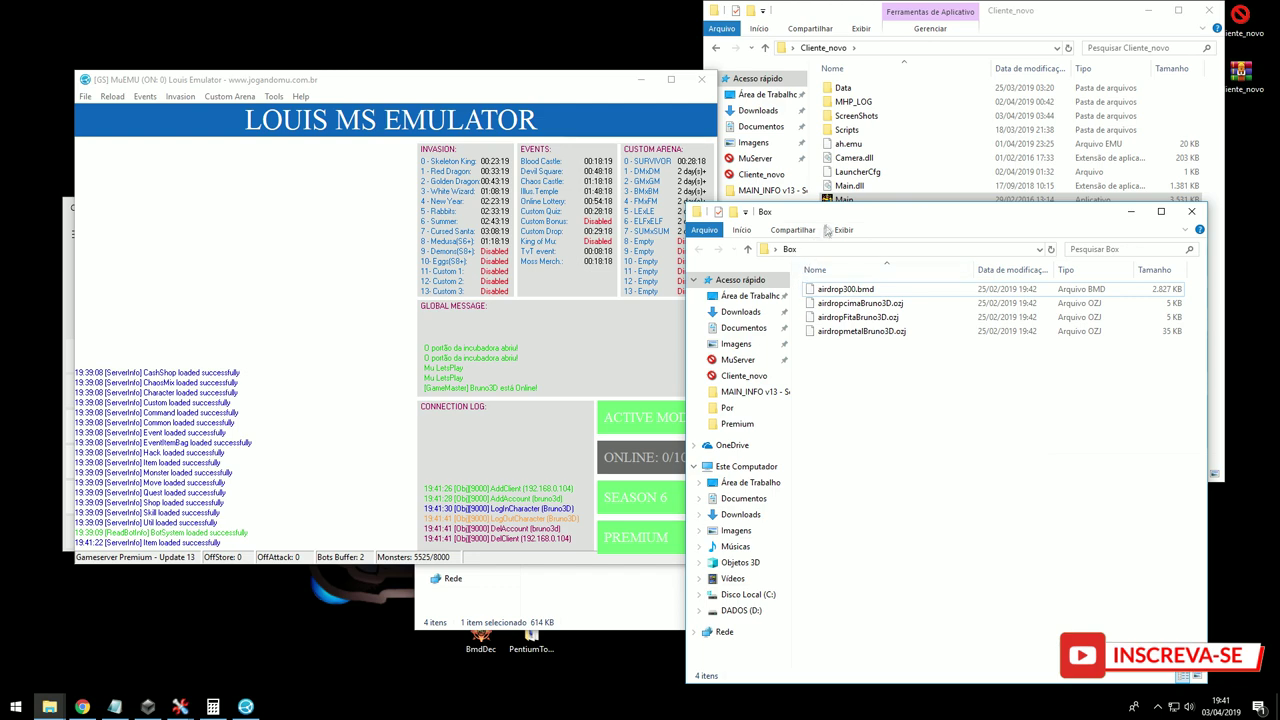
drag(831, 220, 663, 234)
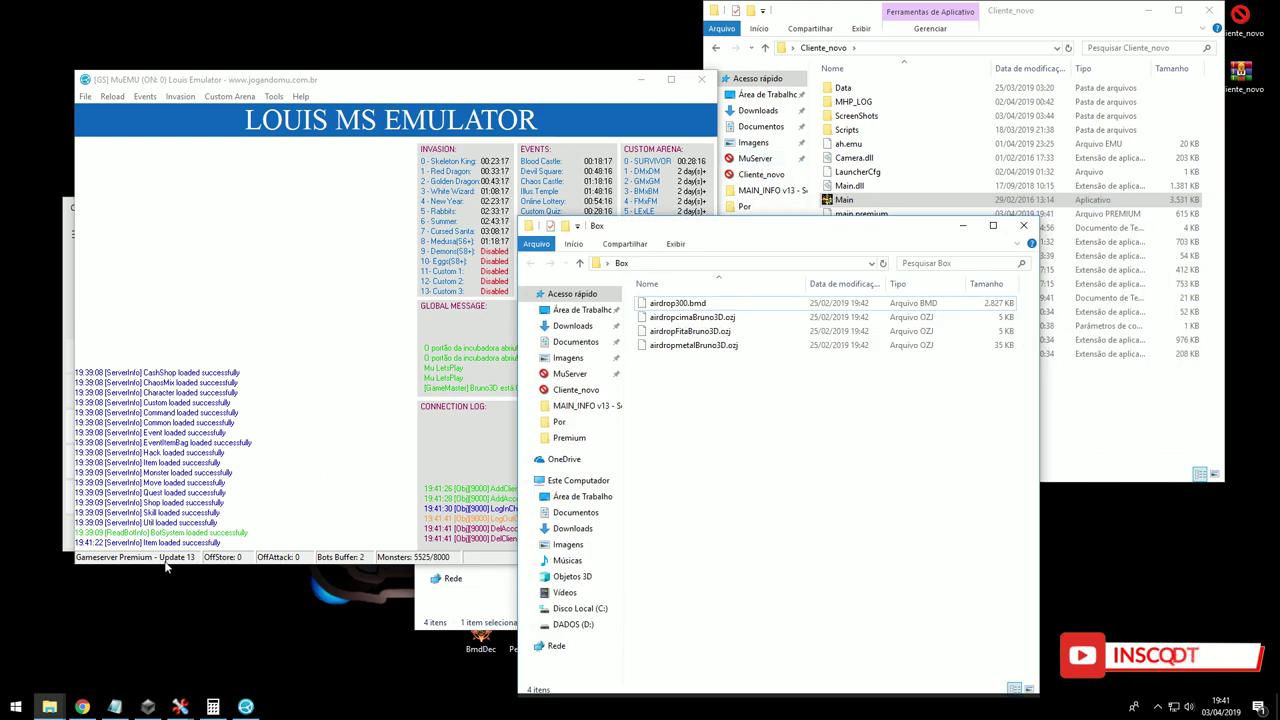
click(860, 176)
double_click(843, 88)
click(824, 48)
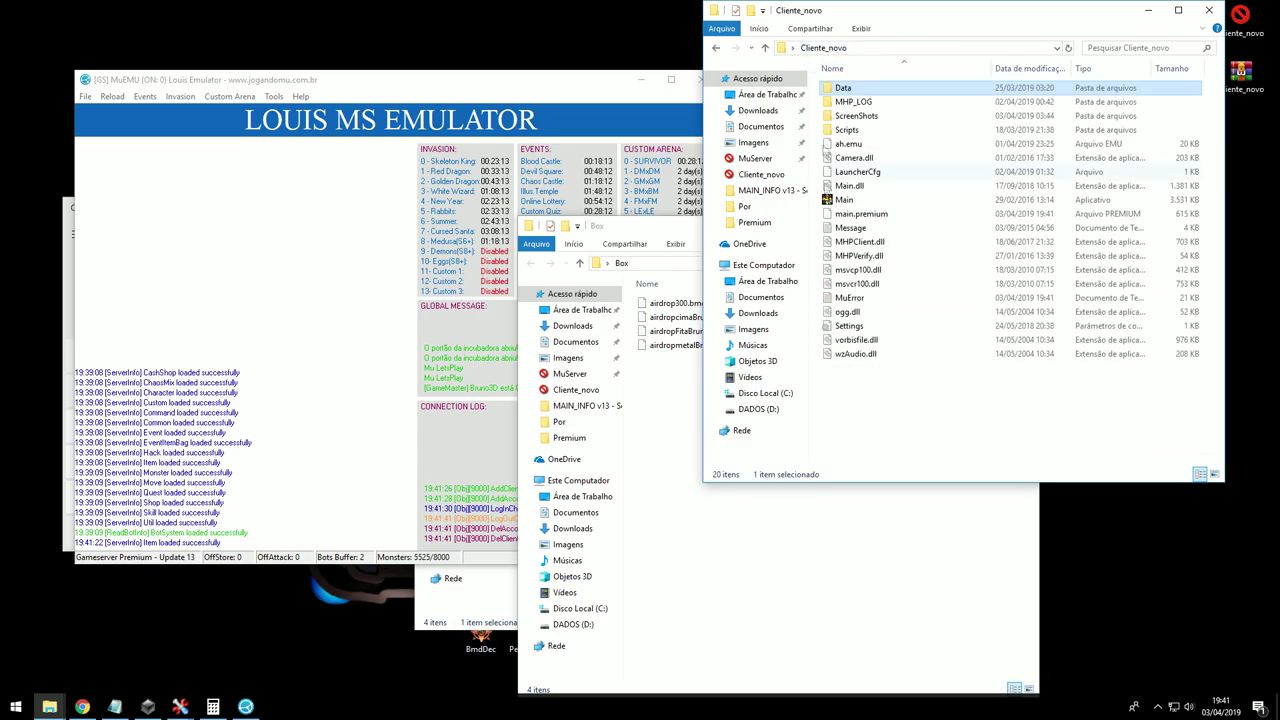
click(694, 520)
- Switch back to the Item.bmd editor and save the item table over Item_eng.bmd in the Eng folder
click(181, 706)
click(214, 655)
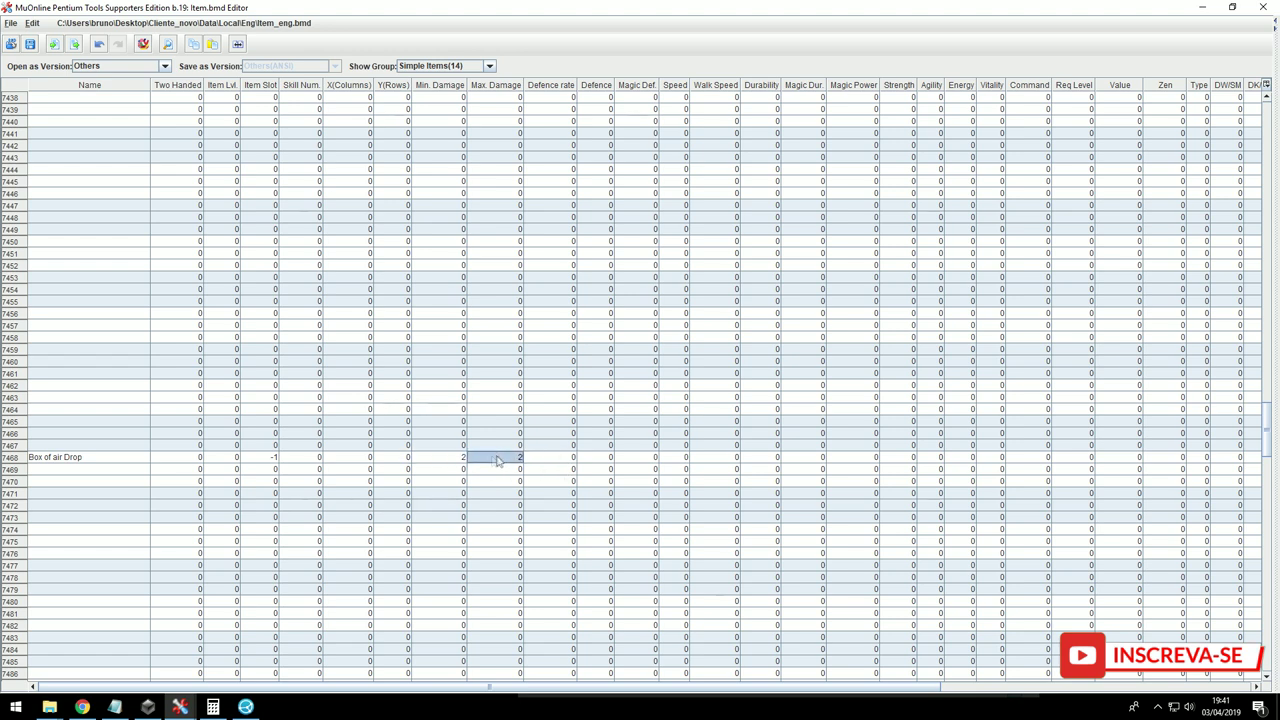
click(30, 44)
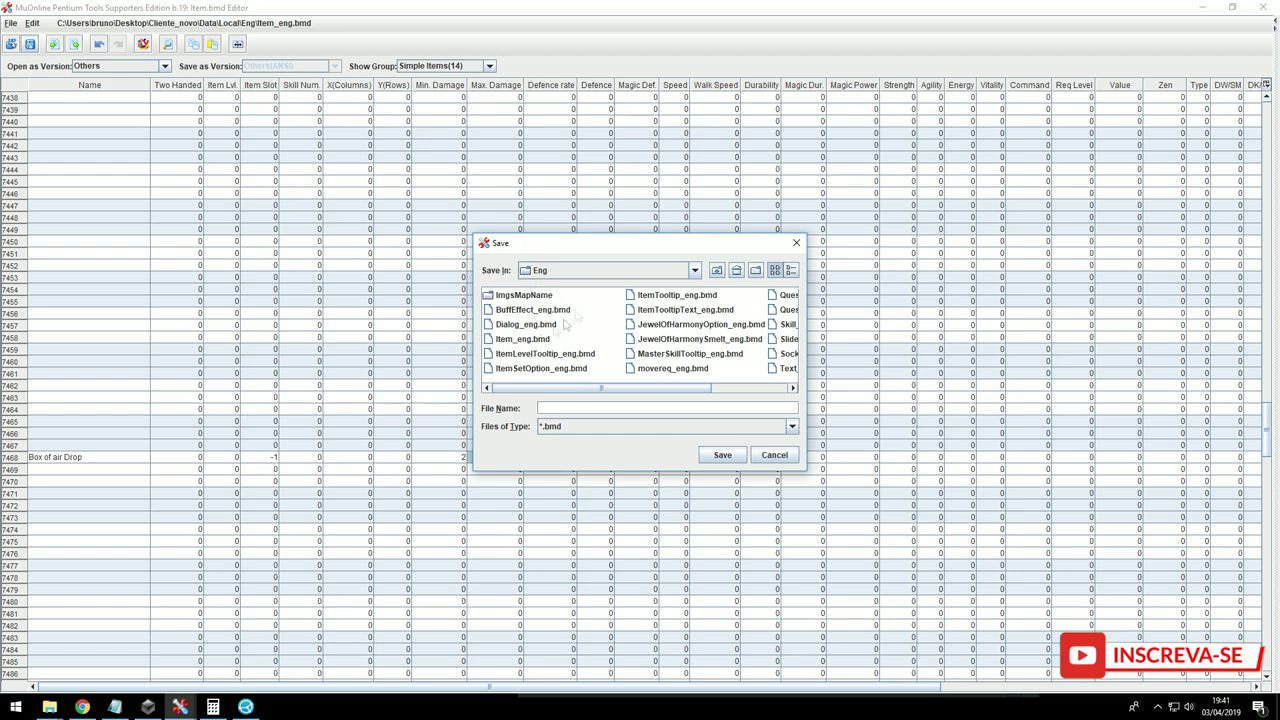
click(723, 457)
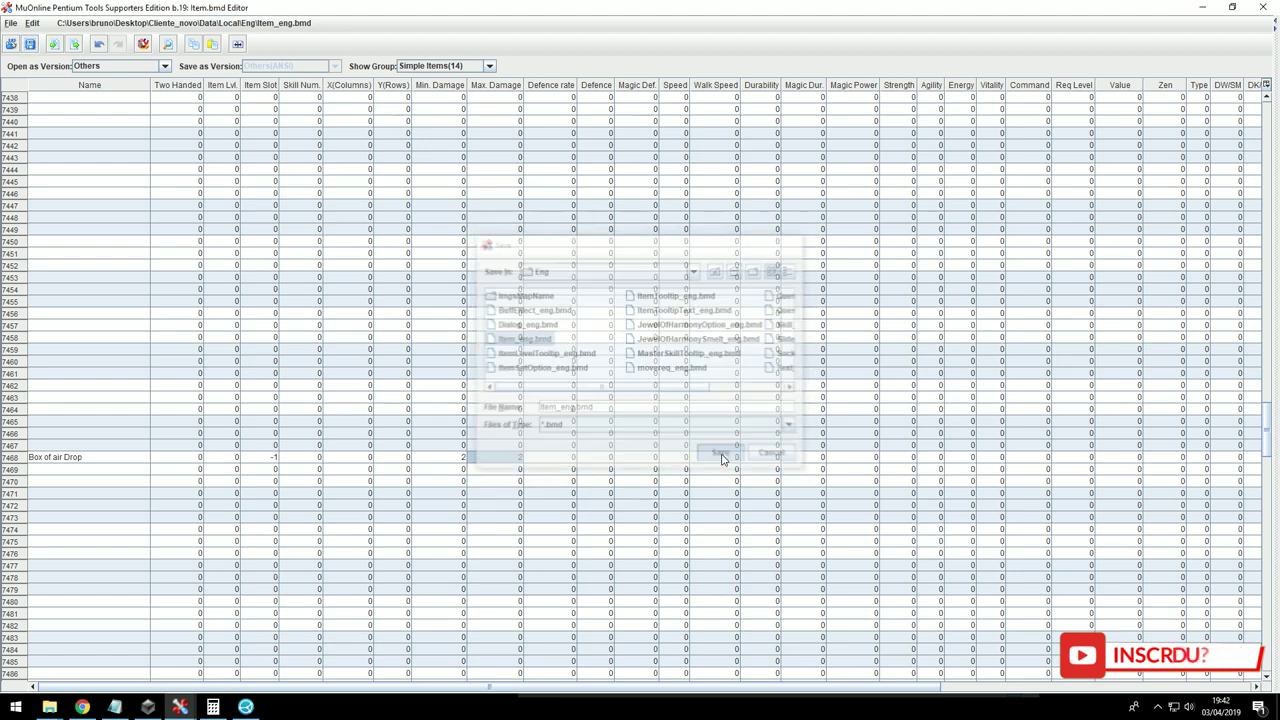
- Save the item table over Item_por.bmd in the Por folder
click(31, 44)
click(716, 270)
double_click(520, 324)
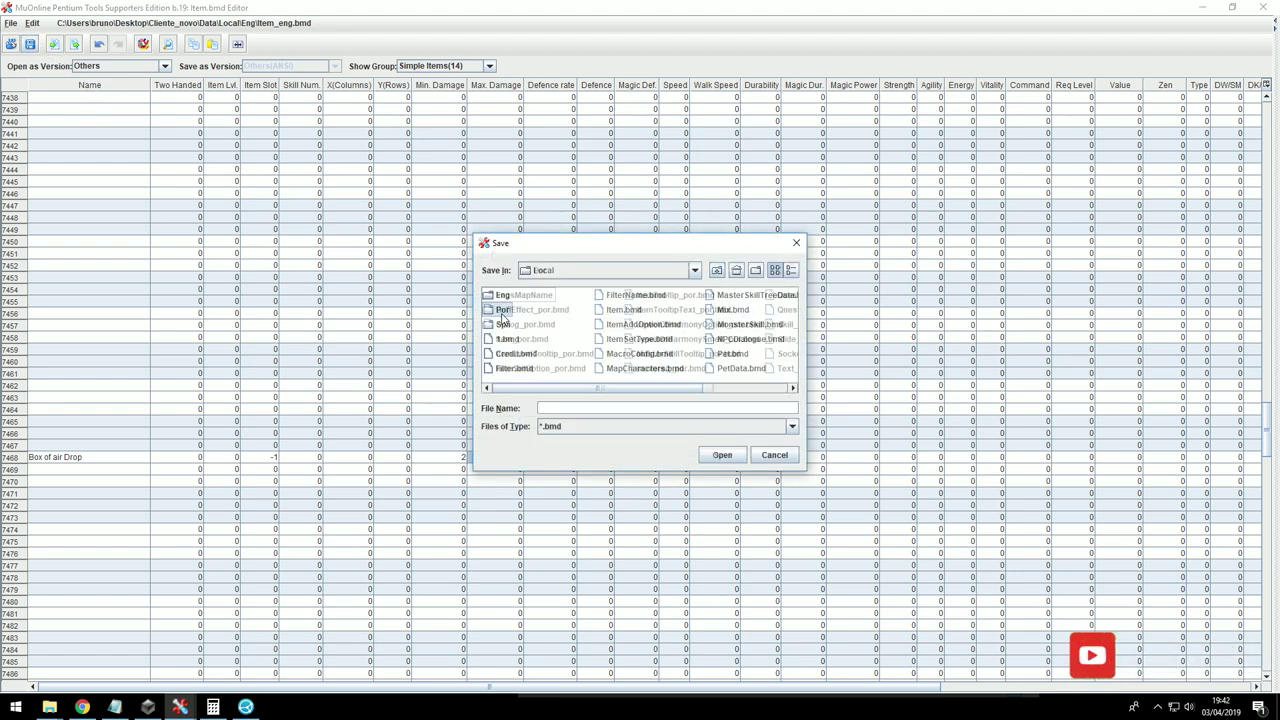
click(521, 339)
click(722, 454)
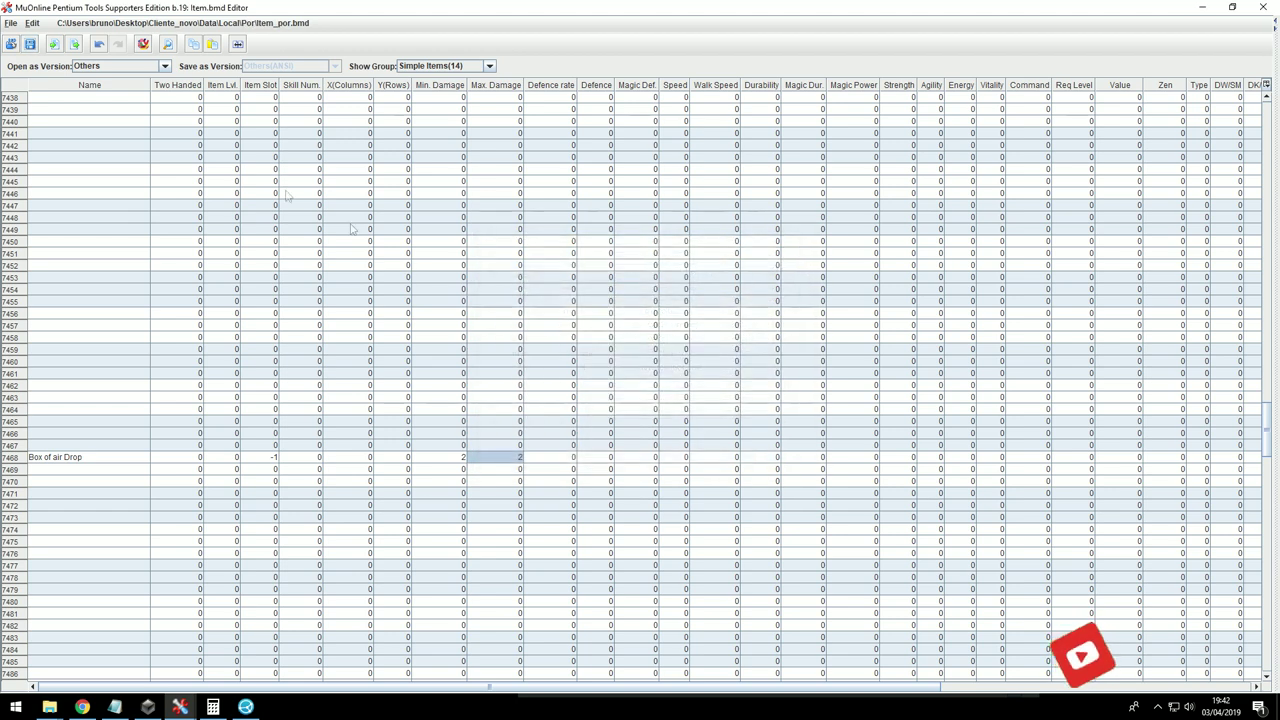
- Save the item table over Item_spn.bmd in the Spn folder
click(30, 44)
double_click(502, 324)
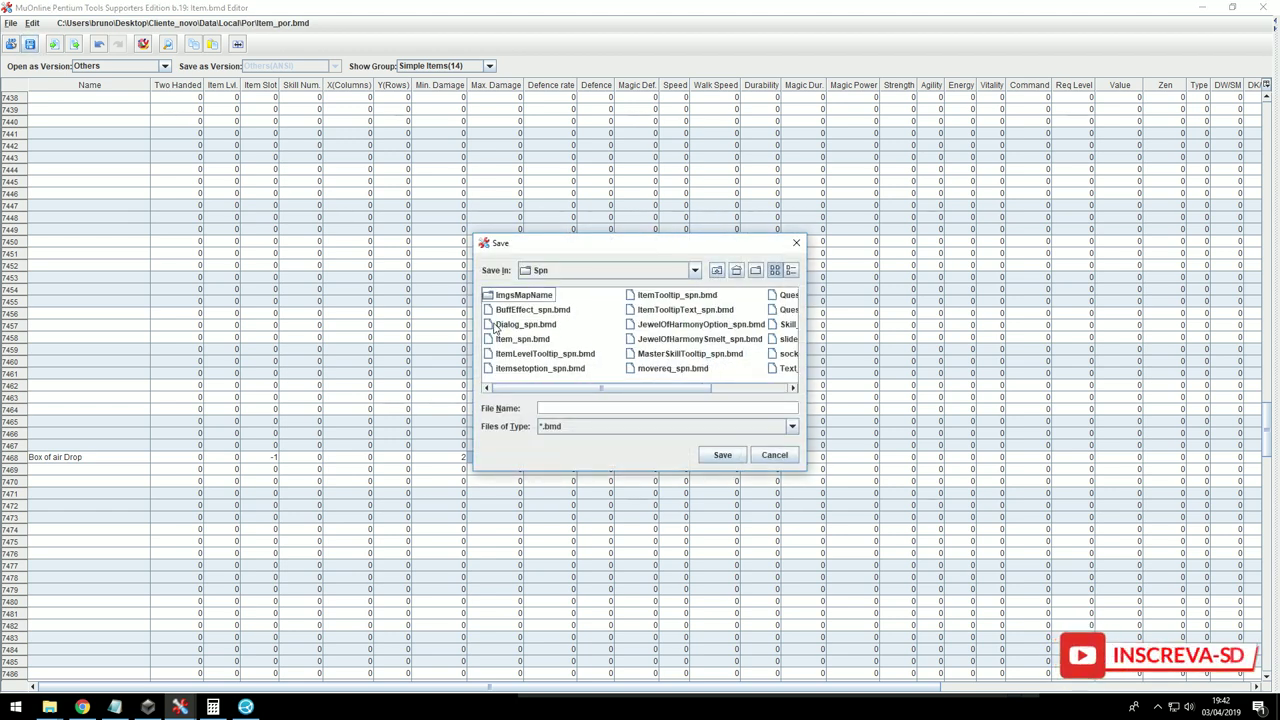
click(723, 456)
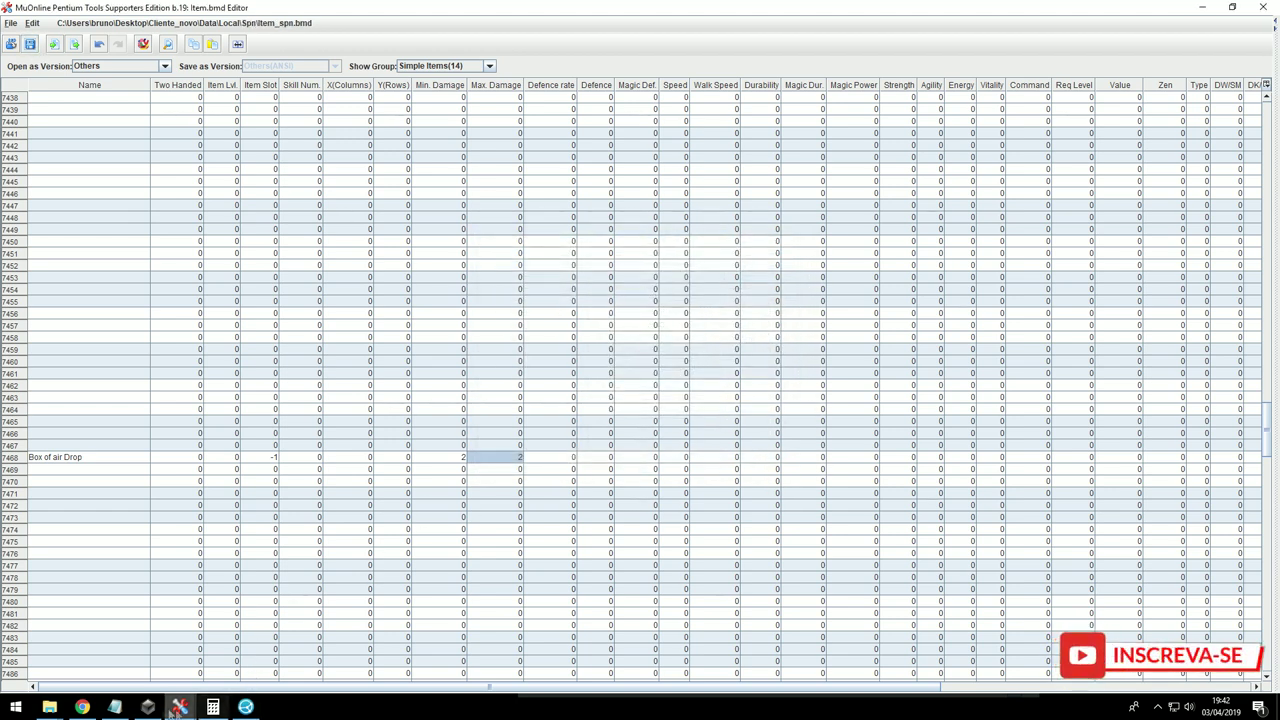
- In the server's Item text file, align row 300 "Box of air drop" with the columns, correct its Width and set HaveSerial to 1
click(115, 707)
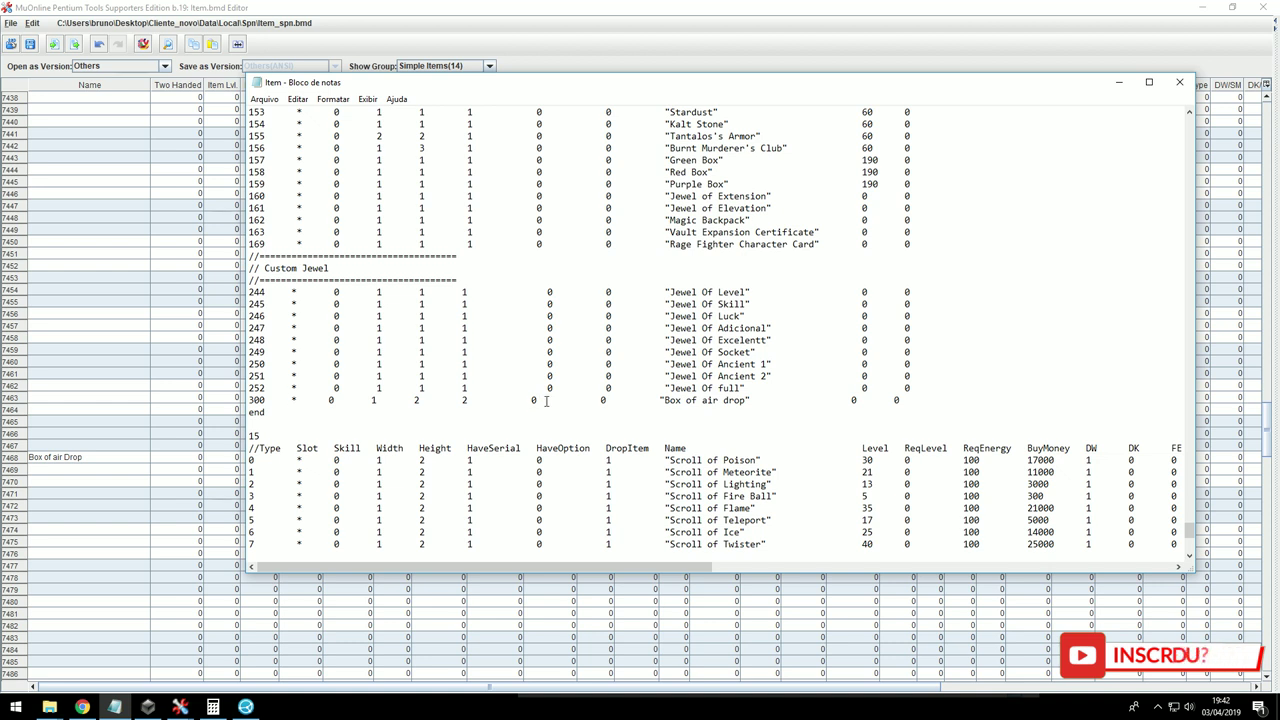
click(533, 400)
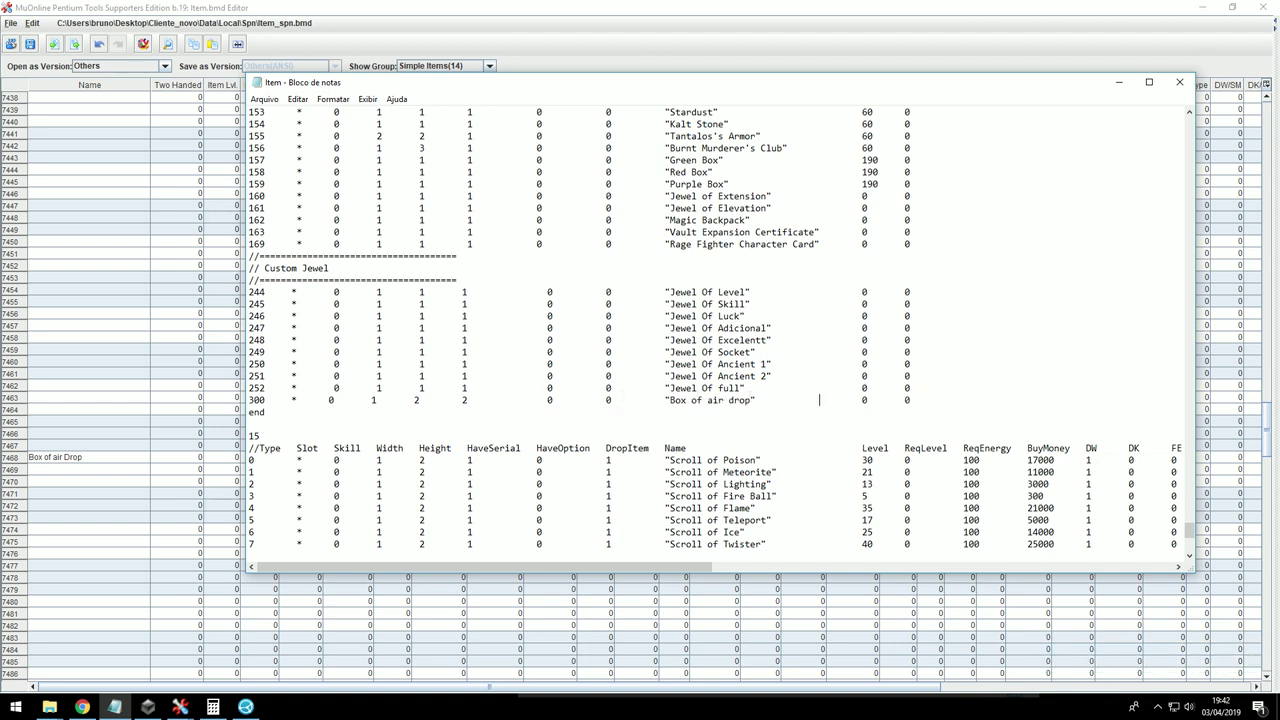
click(372, 400)
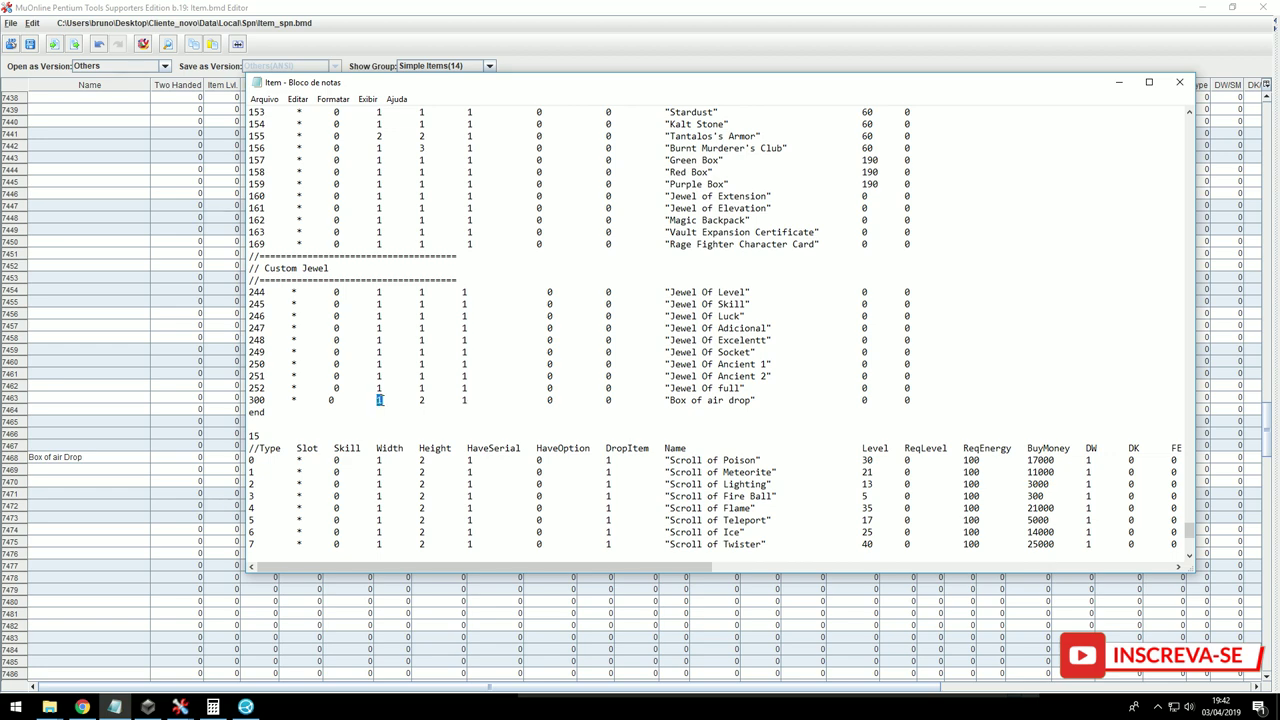
click(1117, 83)
- Switch to the game server emulator and reload the item data
click(245, 707)
click(112, 96)
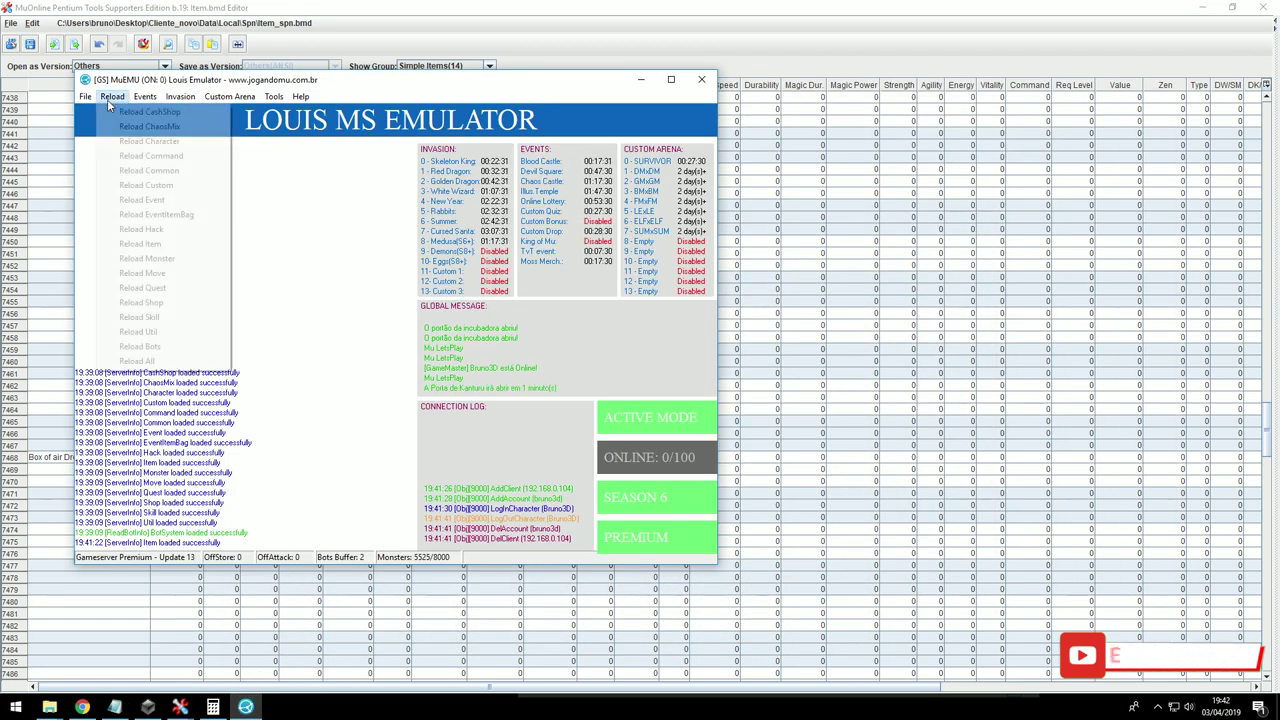
click(141, 229)
- Launch the Main client from the Cliente_novo folder, choose the game server and enter the game with the existing character
mouse_move(49, 707)
mouse_move(161, 673)
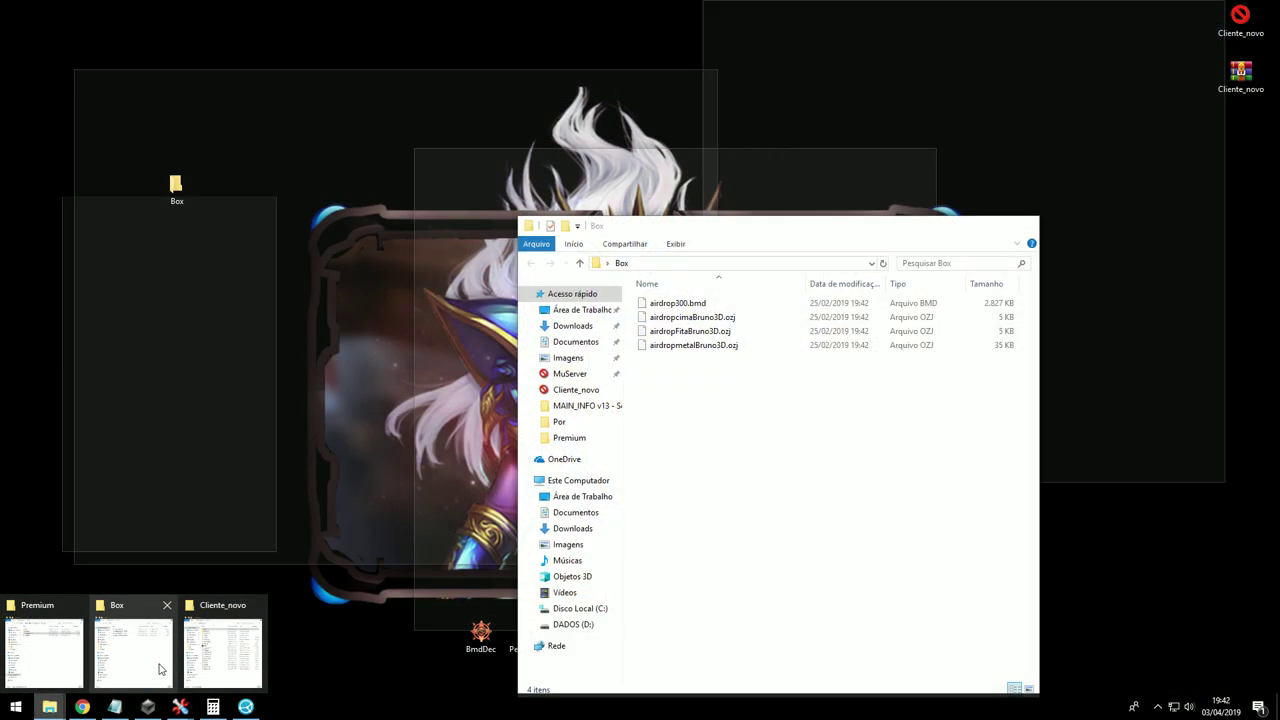
click(222, 650)
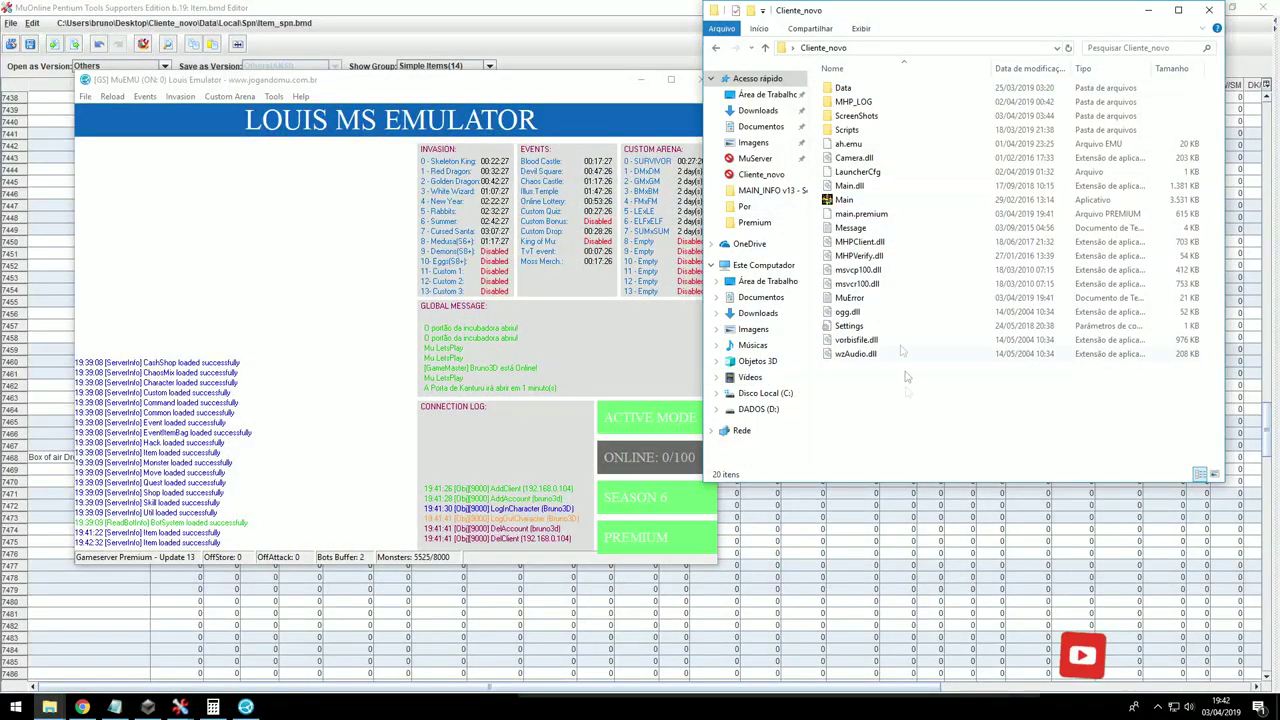
double_click(842, 200)
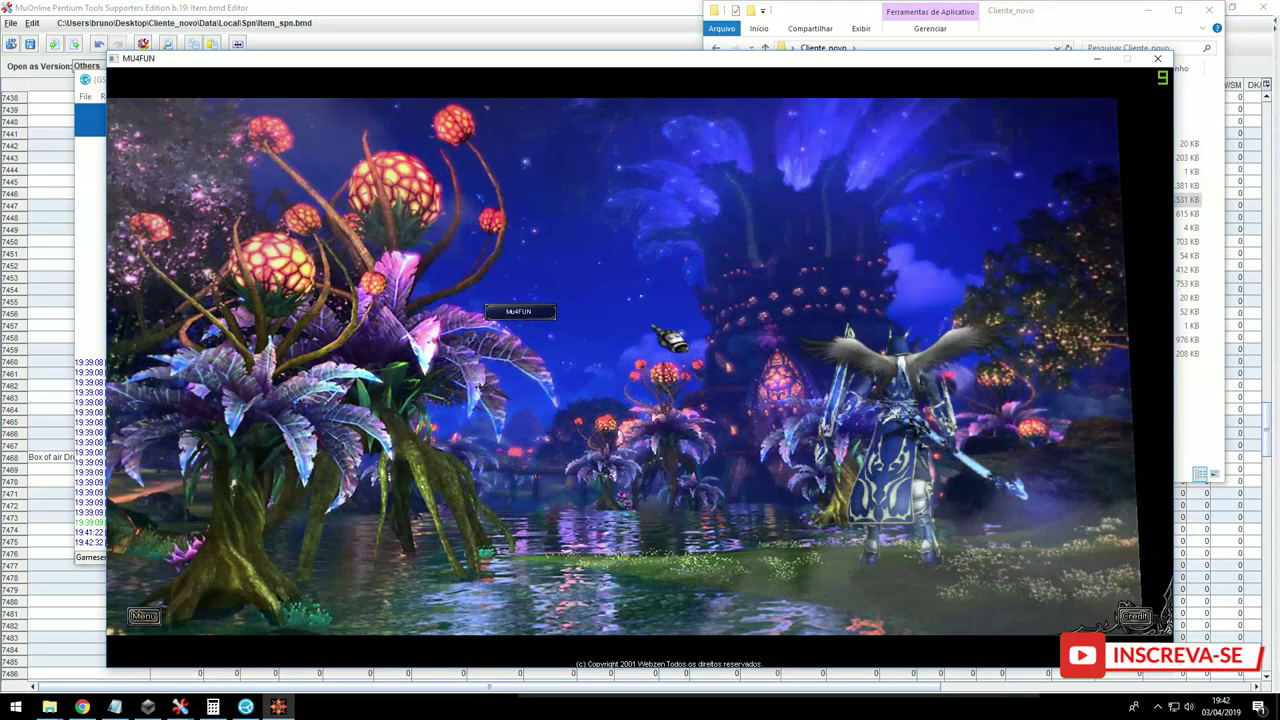
click(660, 312)
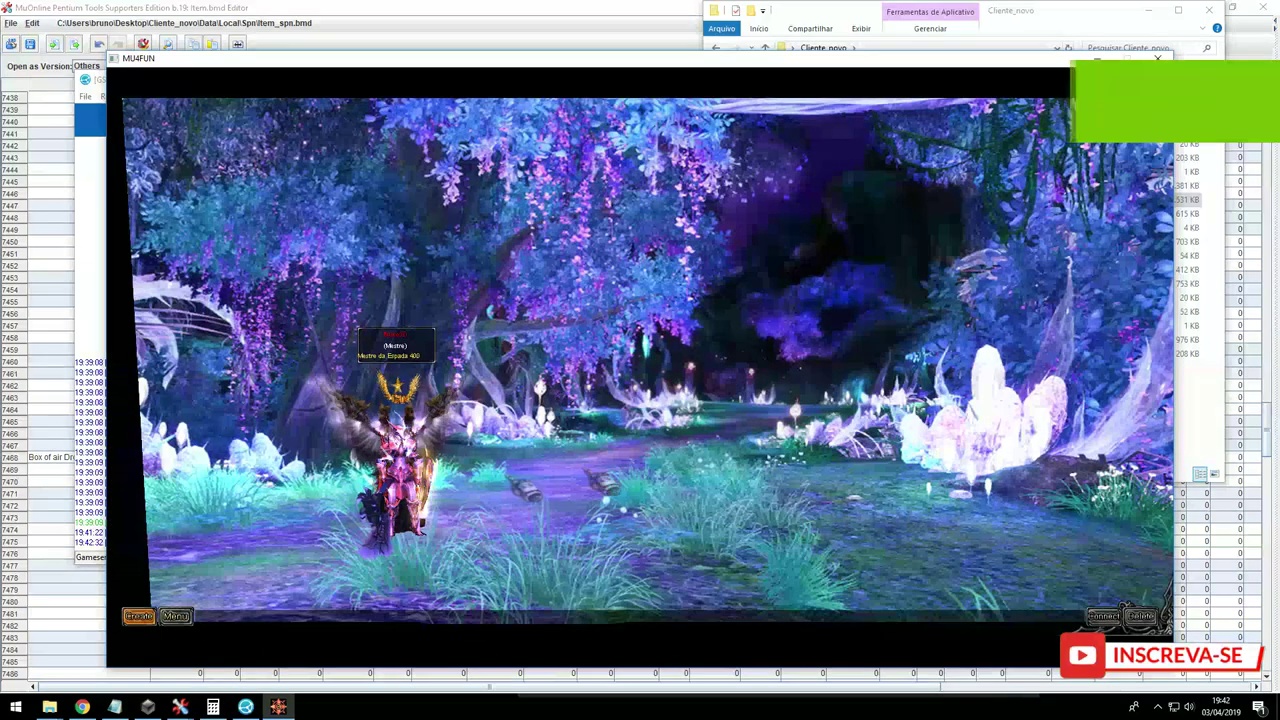
double_click(402, 472)
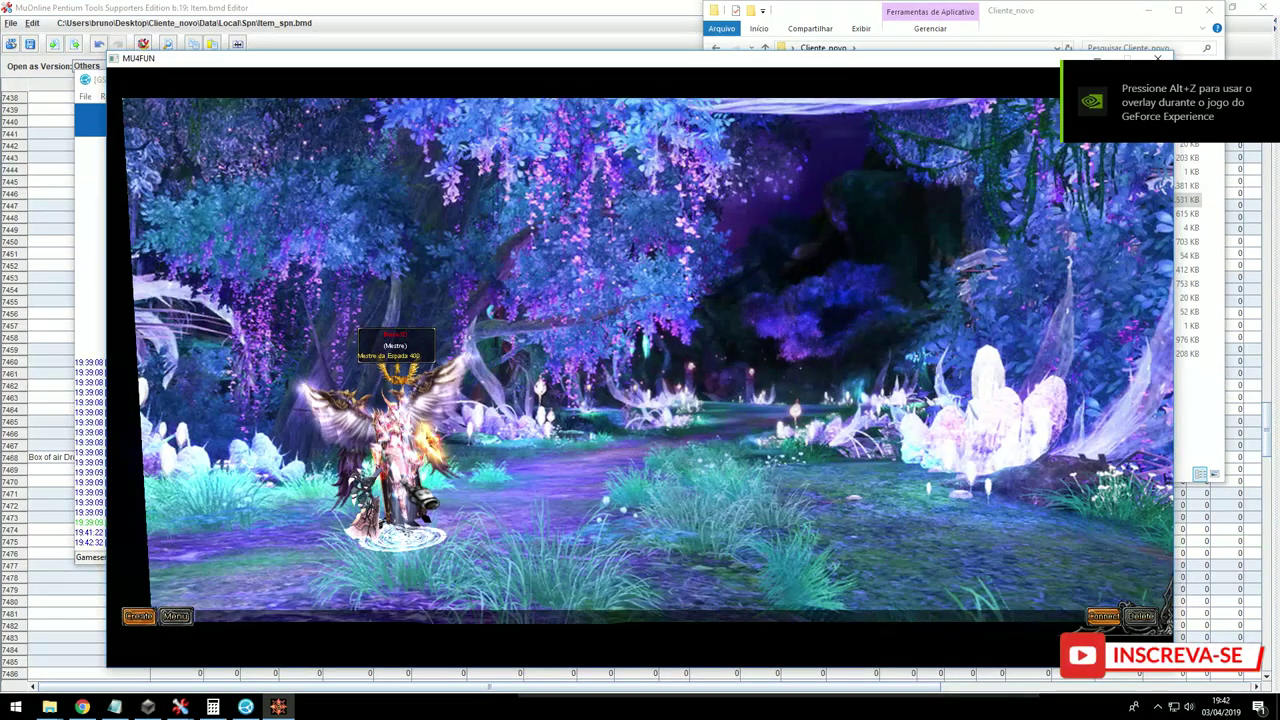
- Open the character's inventory, pick up the Box of air Drop and drop it on the ground in Lorencia
key(v)
click(990, 434)
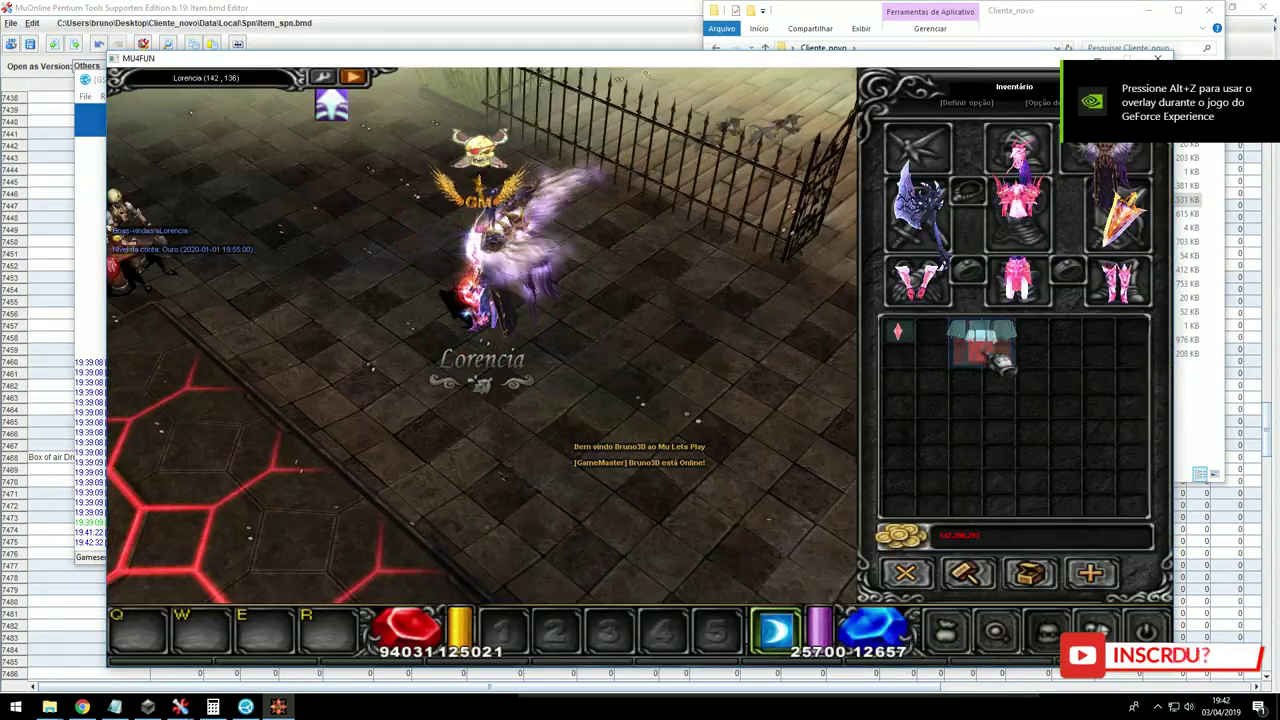
click(996, 346)
click(992, 366)
click(525, 579)
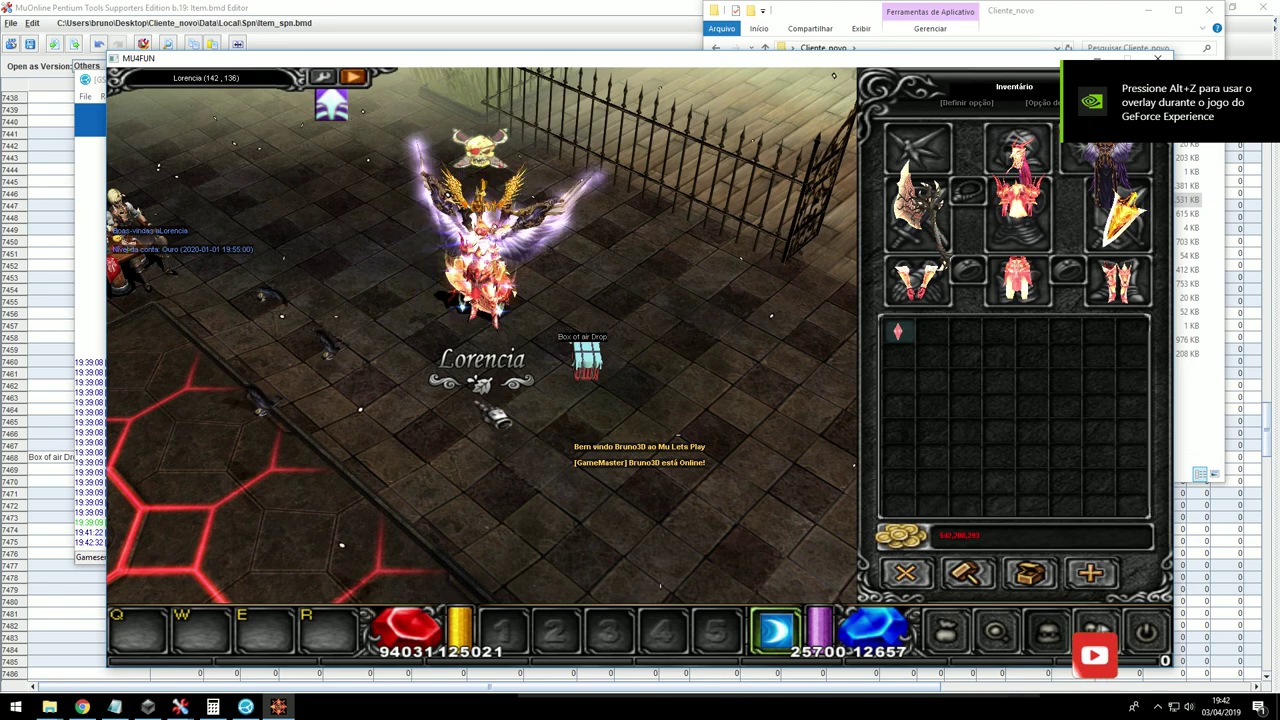
- Test picking up and dropping the Box of air Drop several times, leave it in the inventory and minimize the game
click(490, 397)
click(578, 284)
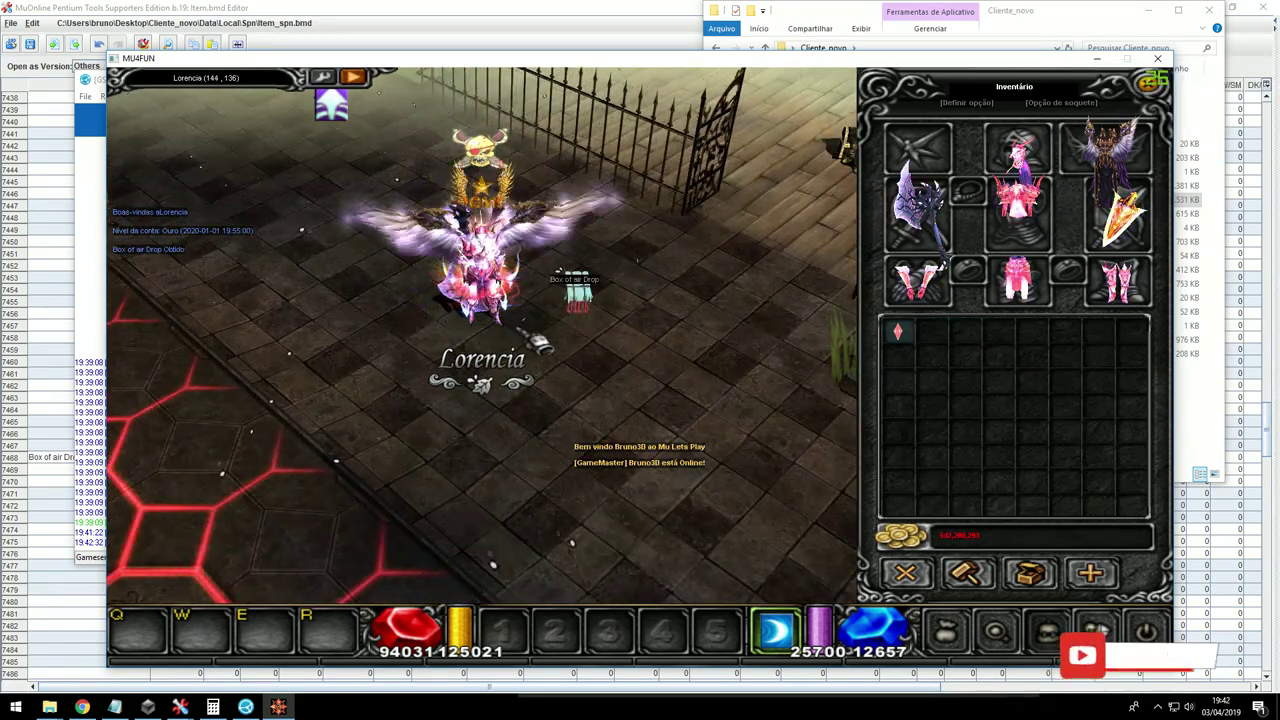
click(523, 331)
click(529, 300)
click(947, 357)
click(538, 347)
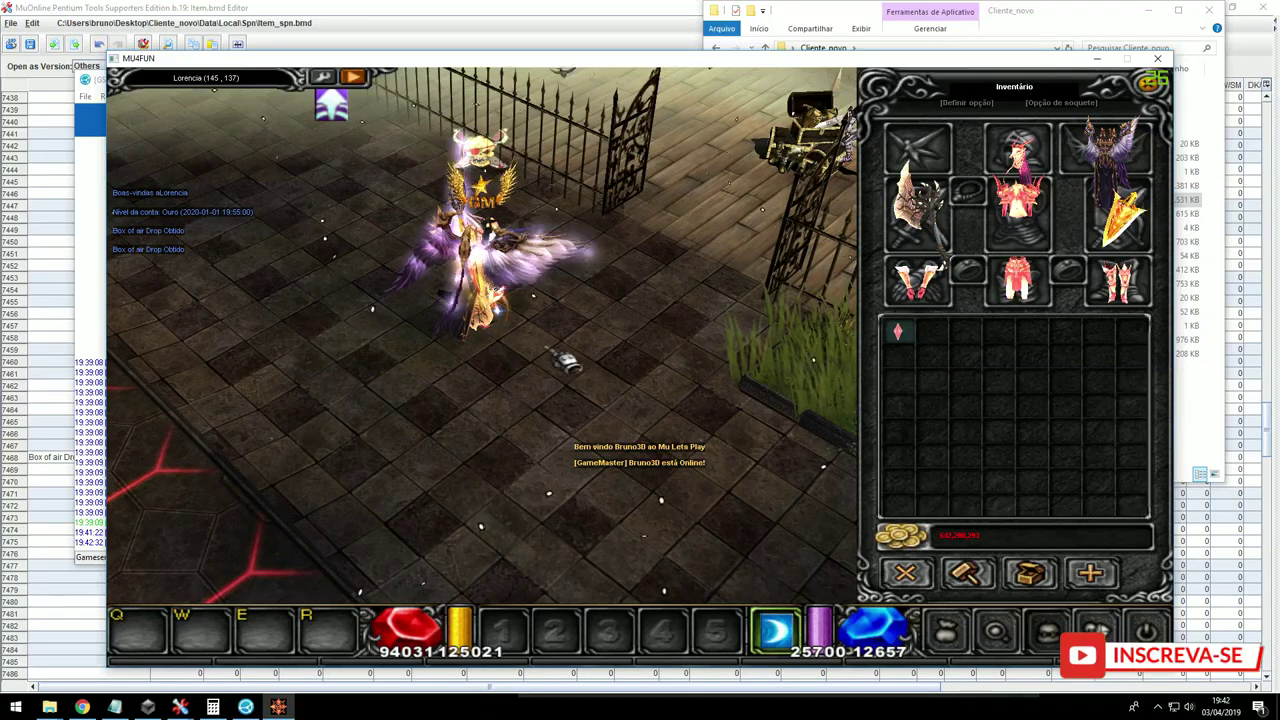
click(539, 323)
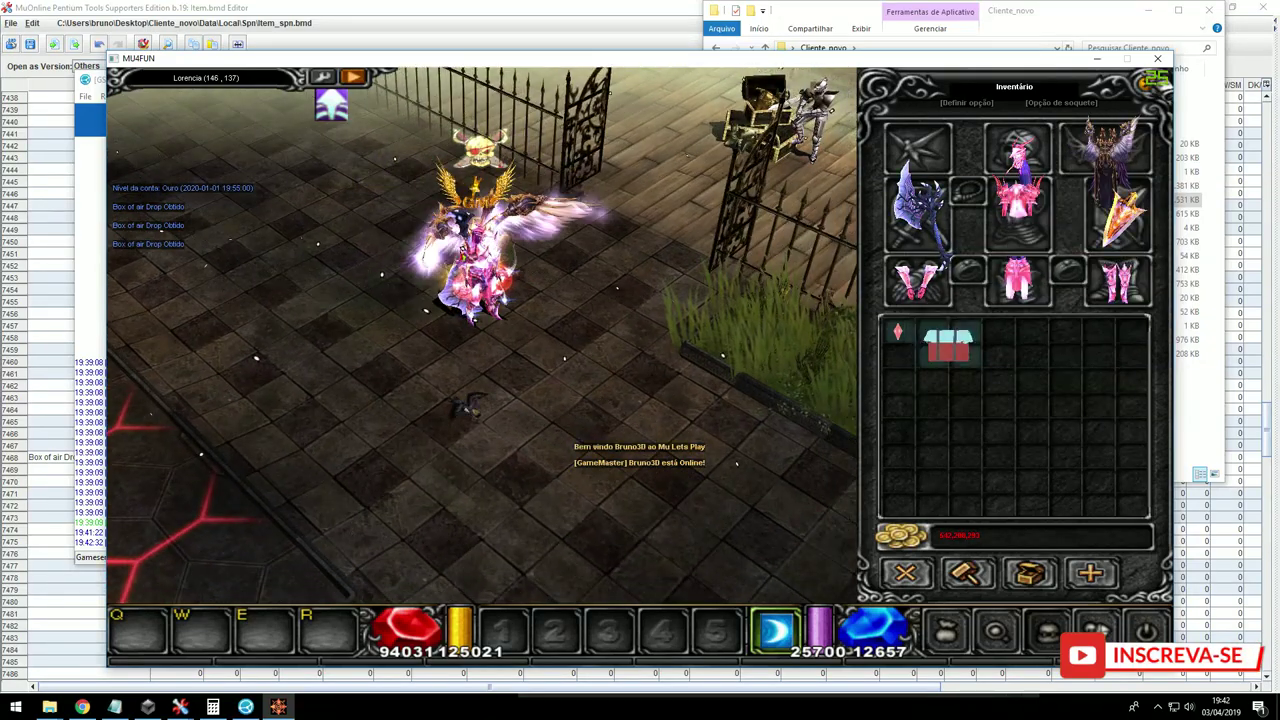
click(1097, 60)
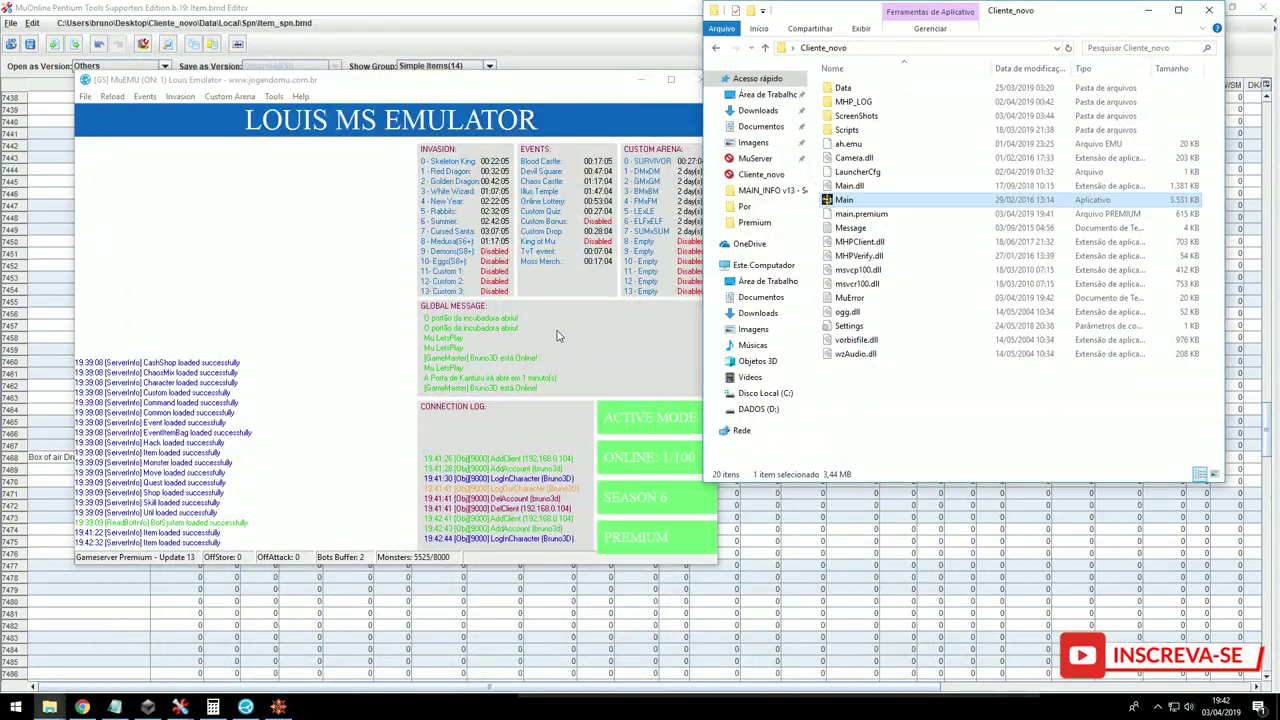
- Close the client folder and open the EventItemBagManager text file from the MuServer Data folder
click(1209, 10)
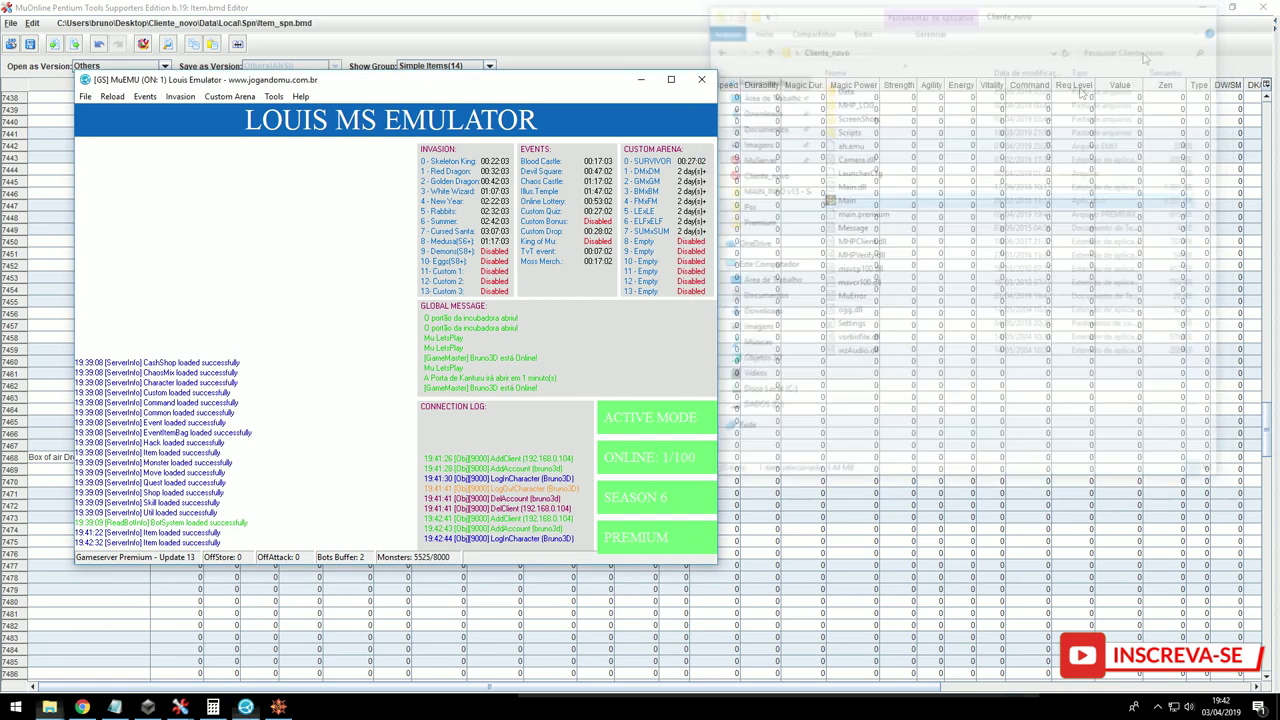
mouse_move(49, 707)
click(60, 650)
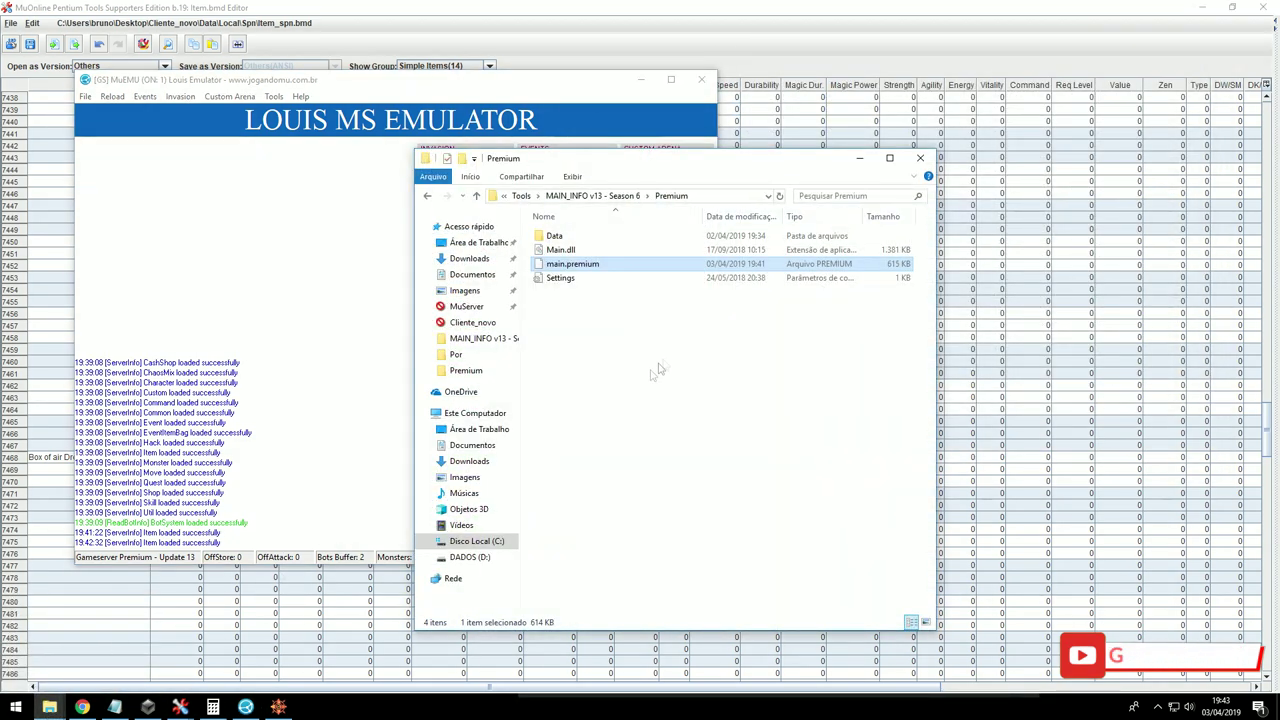
click(615, 196)
click(540, 196)
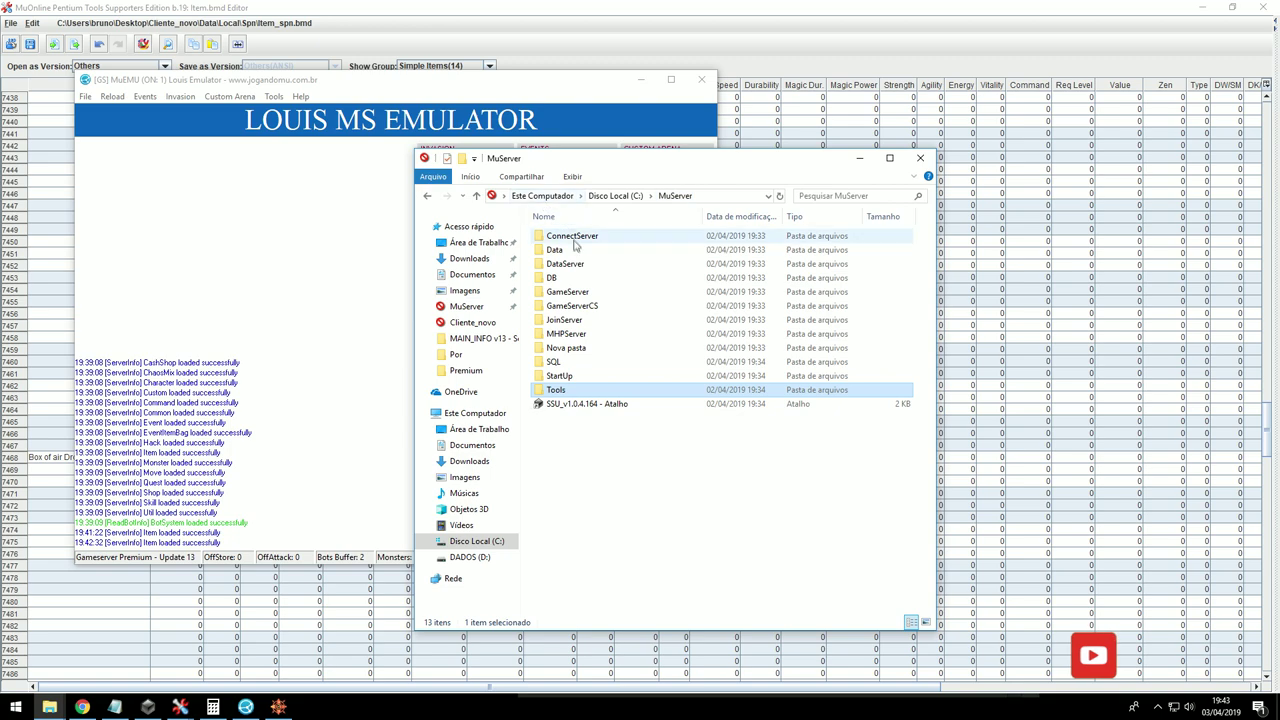
double_click(556, 250)
double_click(588, 474)
- Copy the Box of Luck row to a new line below the Gift System row and set its index to 200
scroll(710, 387, down, 20)
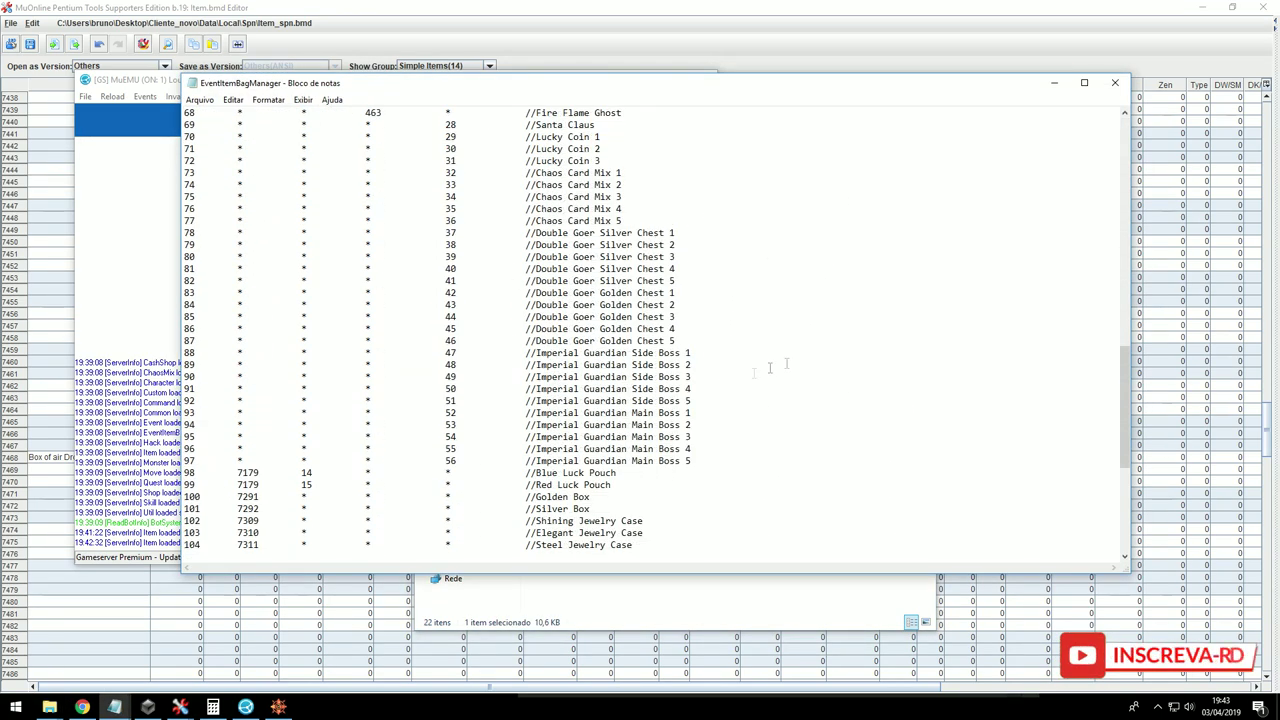
scroll(720, 413, up, 20)
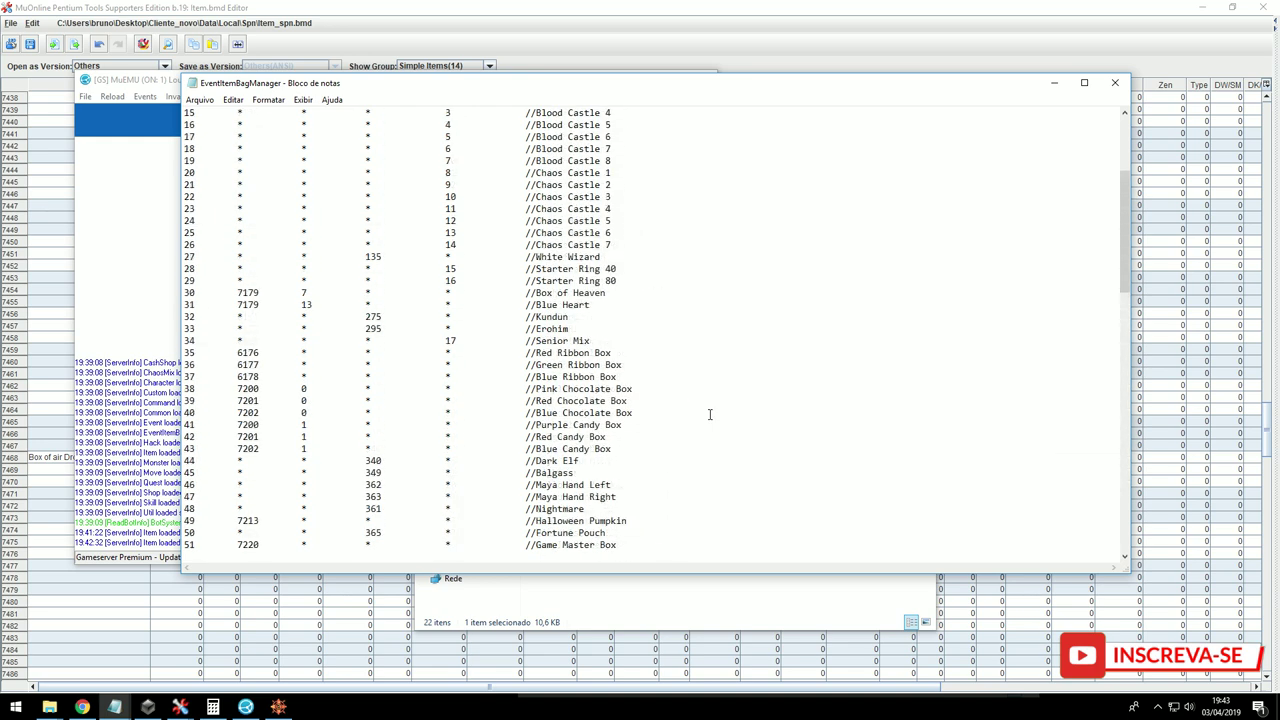
scroll(610, 355, up, 5)
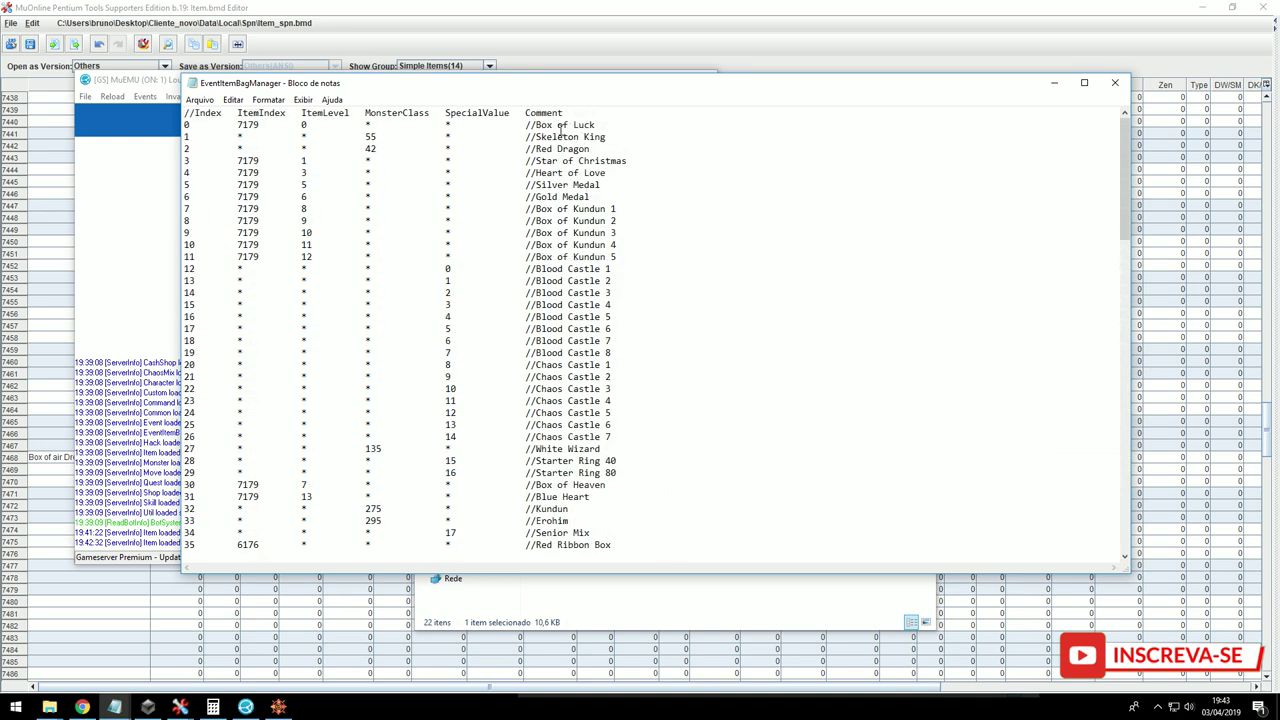
drag(598, 124, 166, 126)
key(ctrl+c)
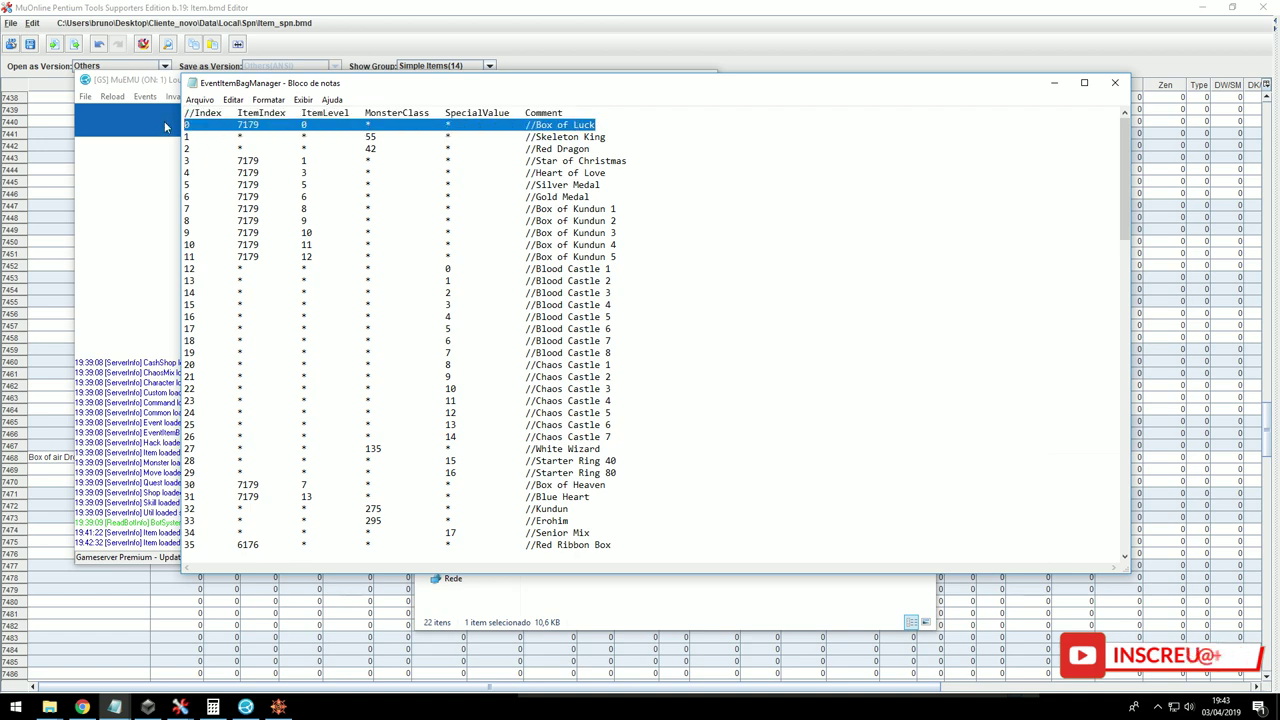
scroll(465, 290, down, 15)
drag(1124, 336, 1118, 500)
click(625, 529)
key(Return)
key(ctrl+v)
scroll(414, 541, down, 1)
double_click(187, 533)
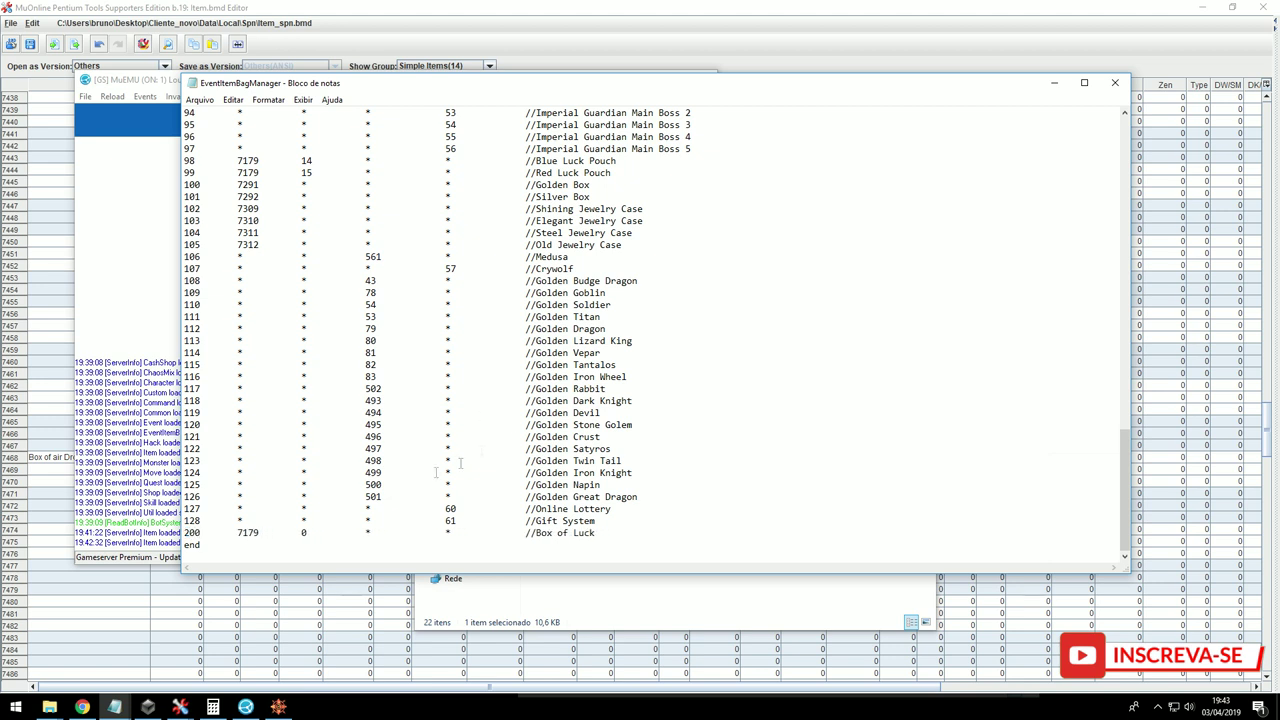
- Look up the calculated item number in the calculator and set the ItemIndex of row 200 to 7468
click(214, 707)
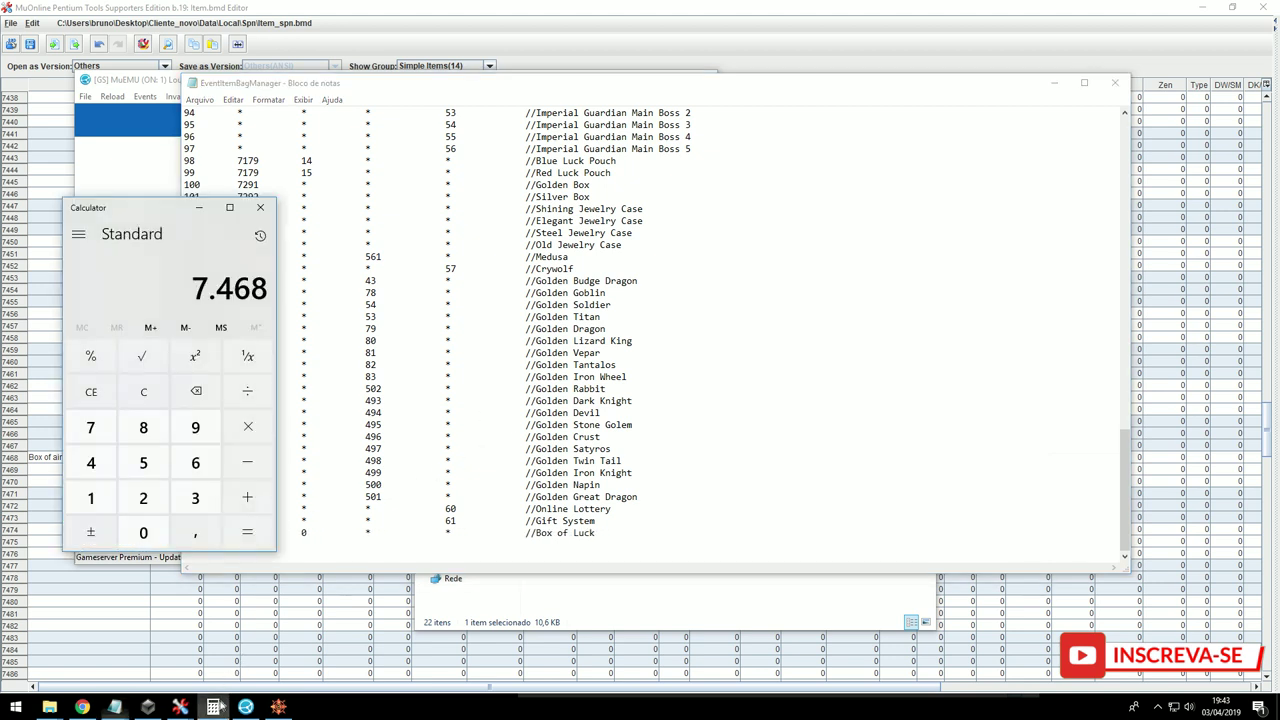
click(478, 91)
text(468)
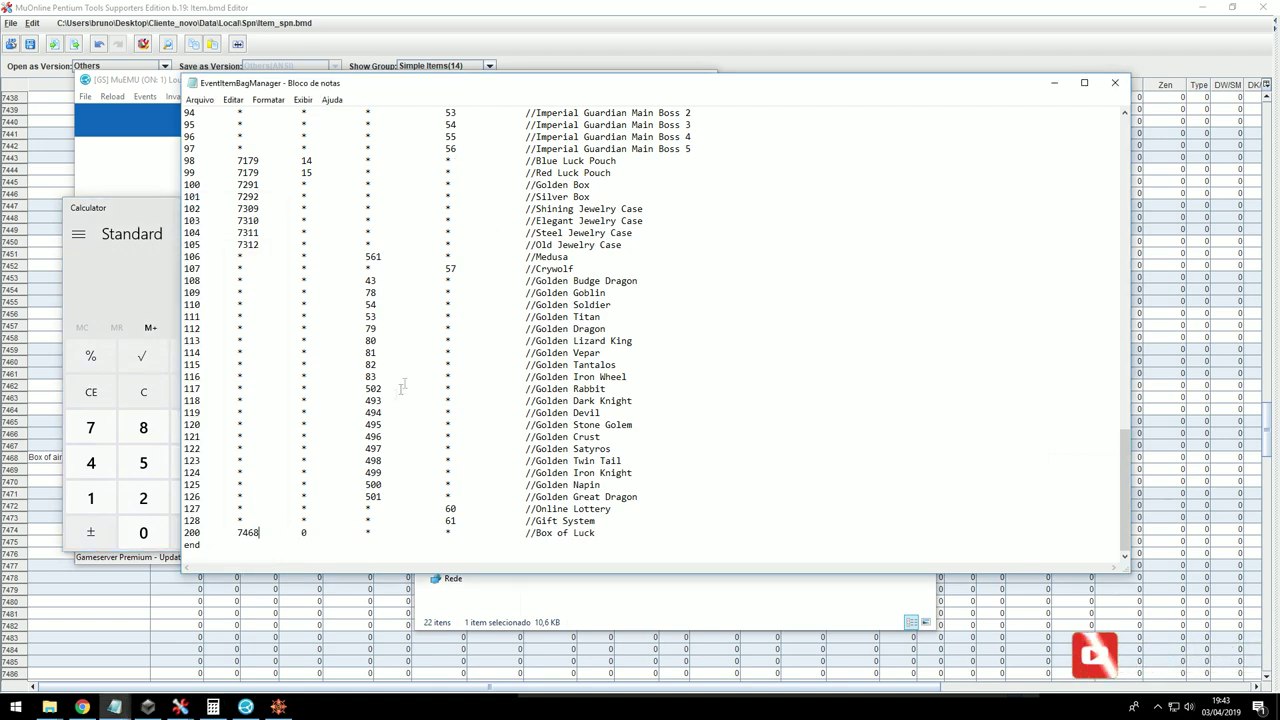
scroll(400, 388, up, 2)
scroll(340, 480, down, 2)
scroll(283, 523, up, 14)
scroll(283, 523, up, 18)
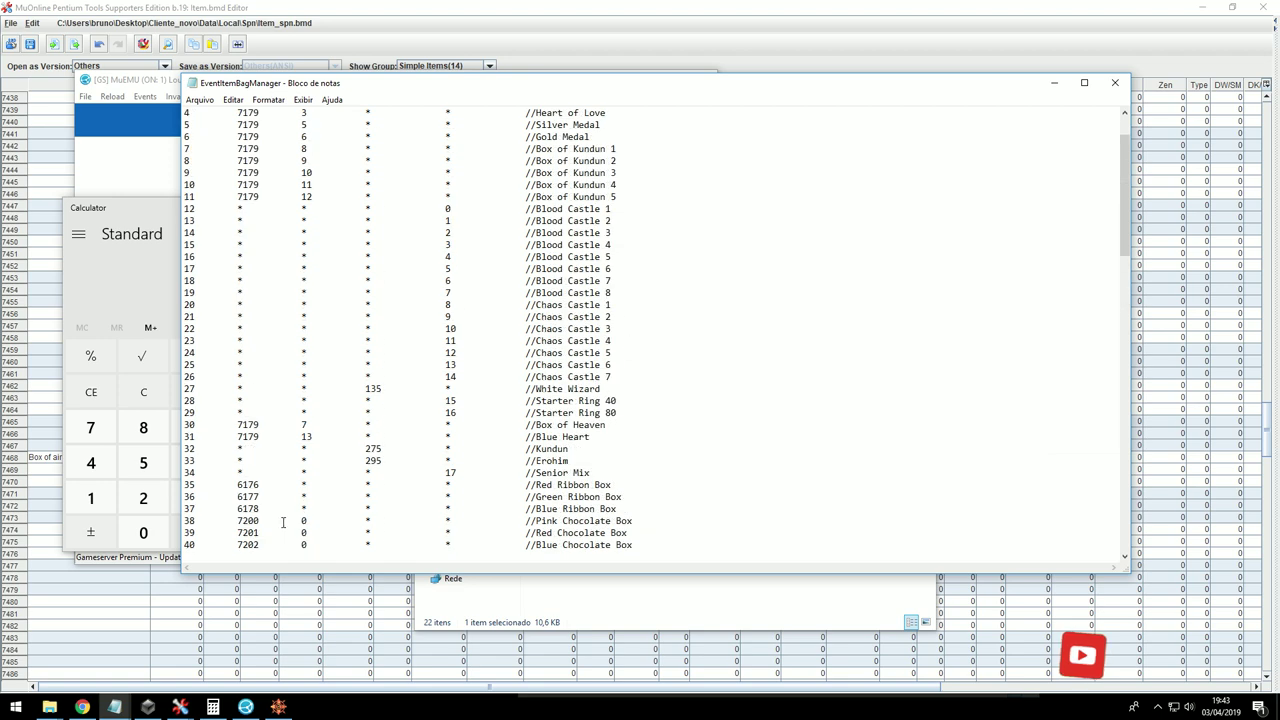
scroll(283, 523, down, 17)
text(68)
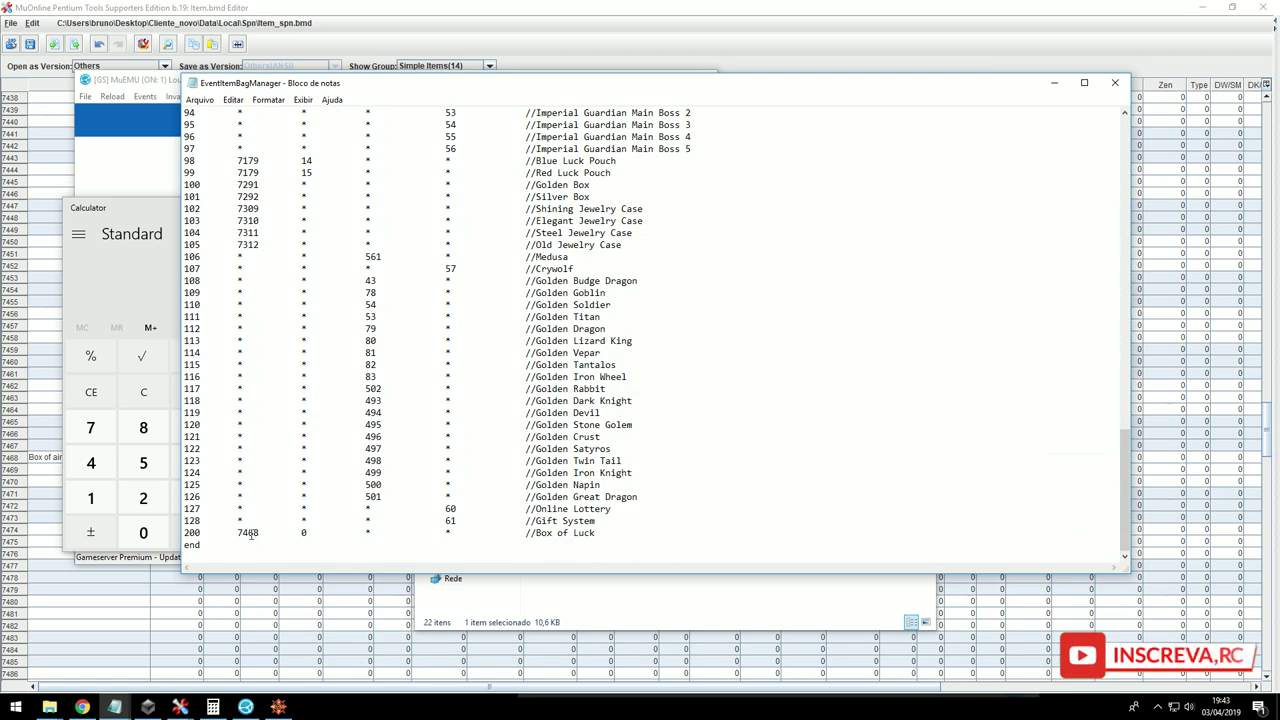
- Change the comment of row 200 to "Box of air drop", save EventItemBagManager and minimize it
click(199, 100)
click(215, 146)
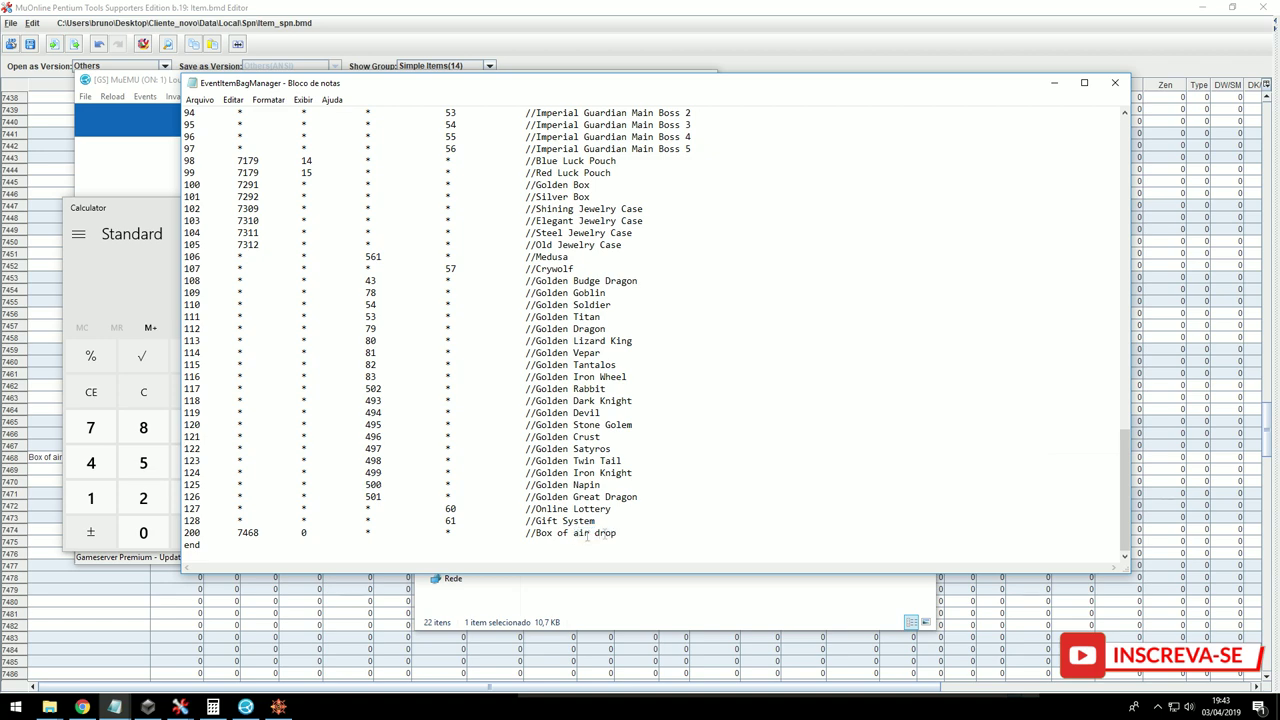
click(1054, 83)
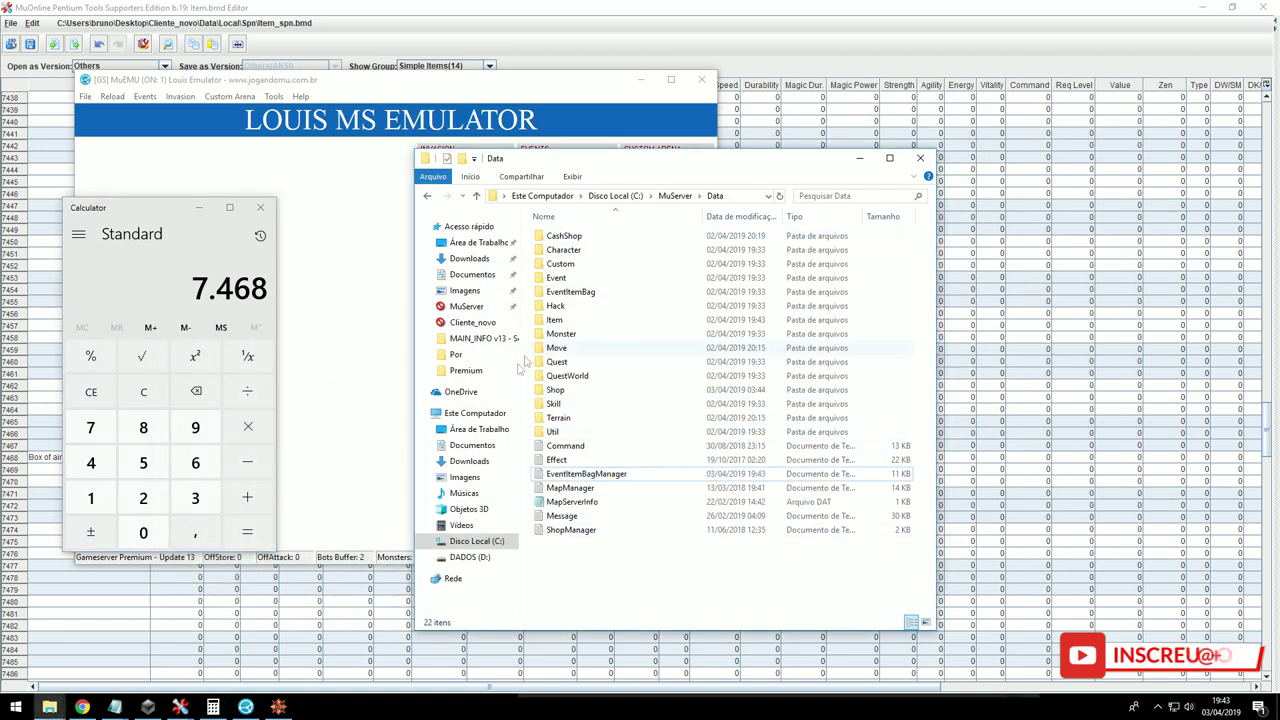
- Open the EventItemBag folder, maximize its window and duplicate the "000 - Box of Luck" file
double_click(600, 292)
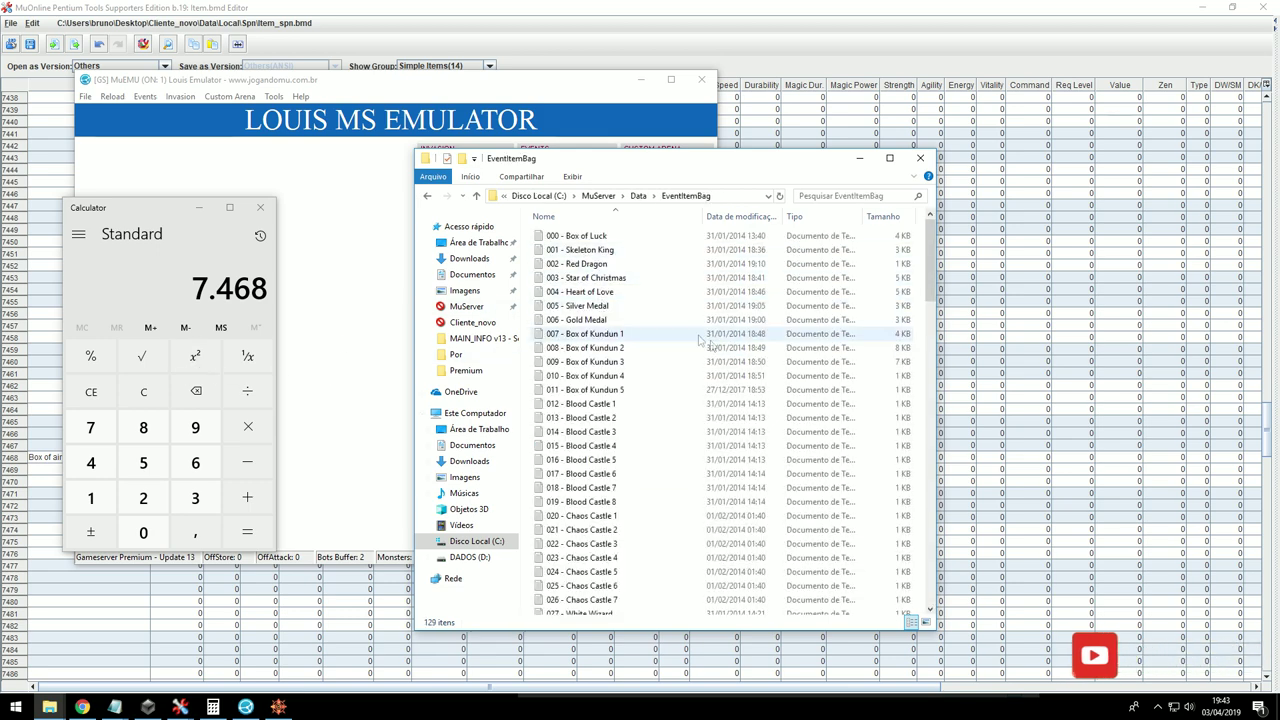
double_click(743, 168)
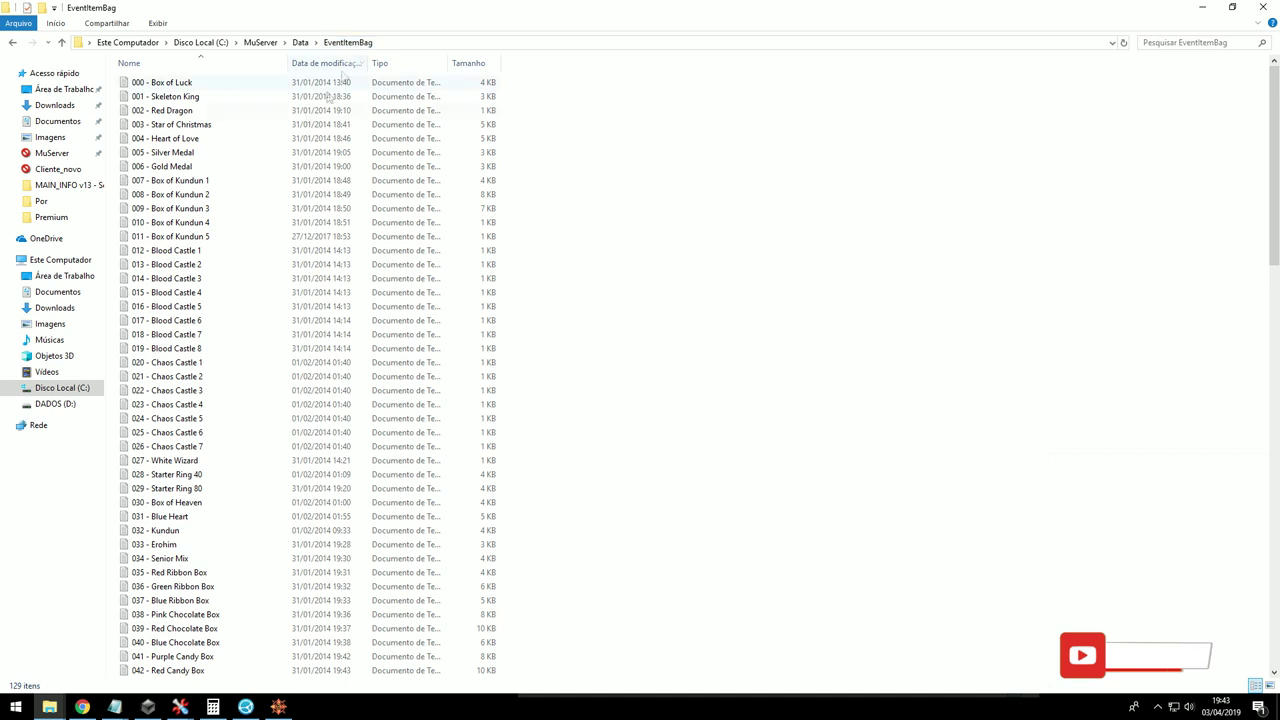
click(199, 83)
key(ctrl+c)
key(ctrl+v)
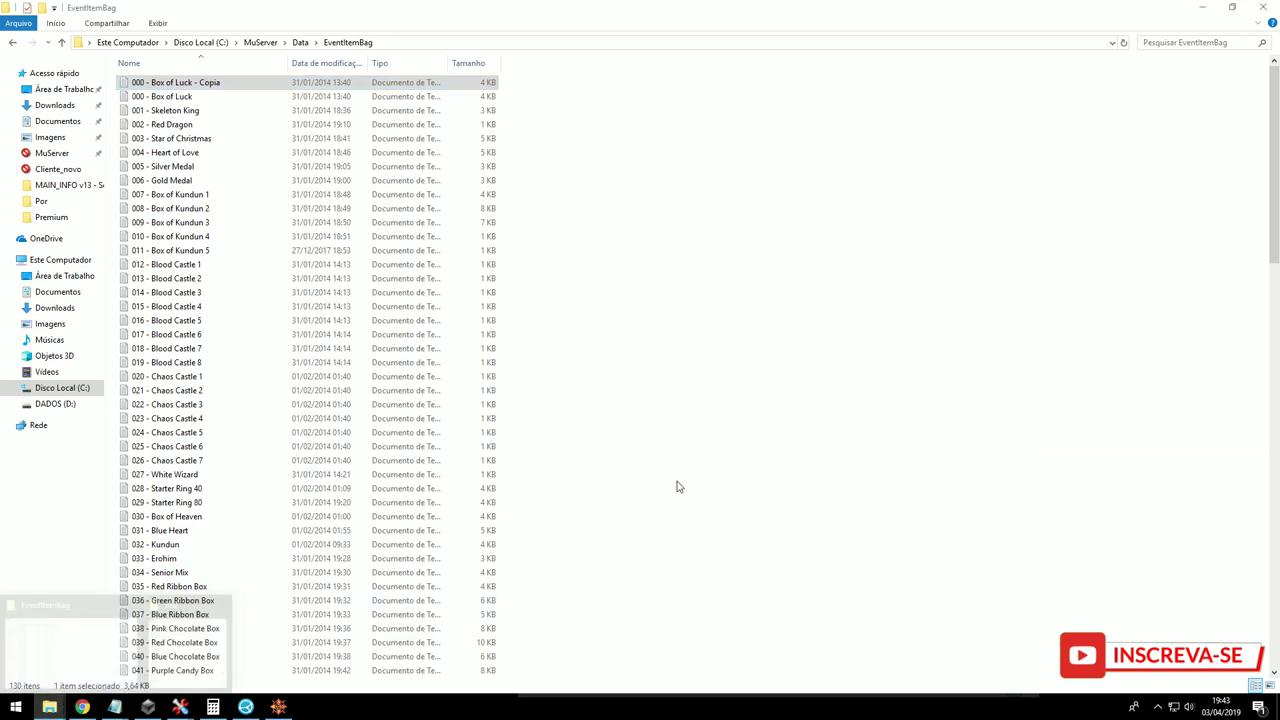
- Look over the contents of the copied Box of Luck file and rename it as "200 - Box of air drop"
double_click(165, 84)
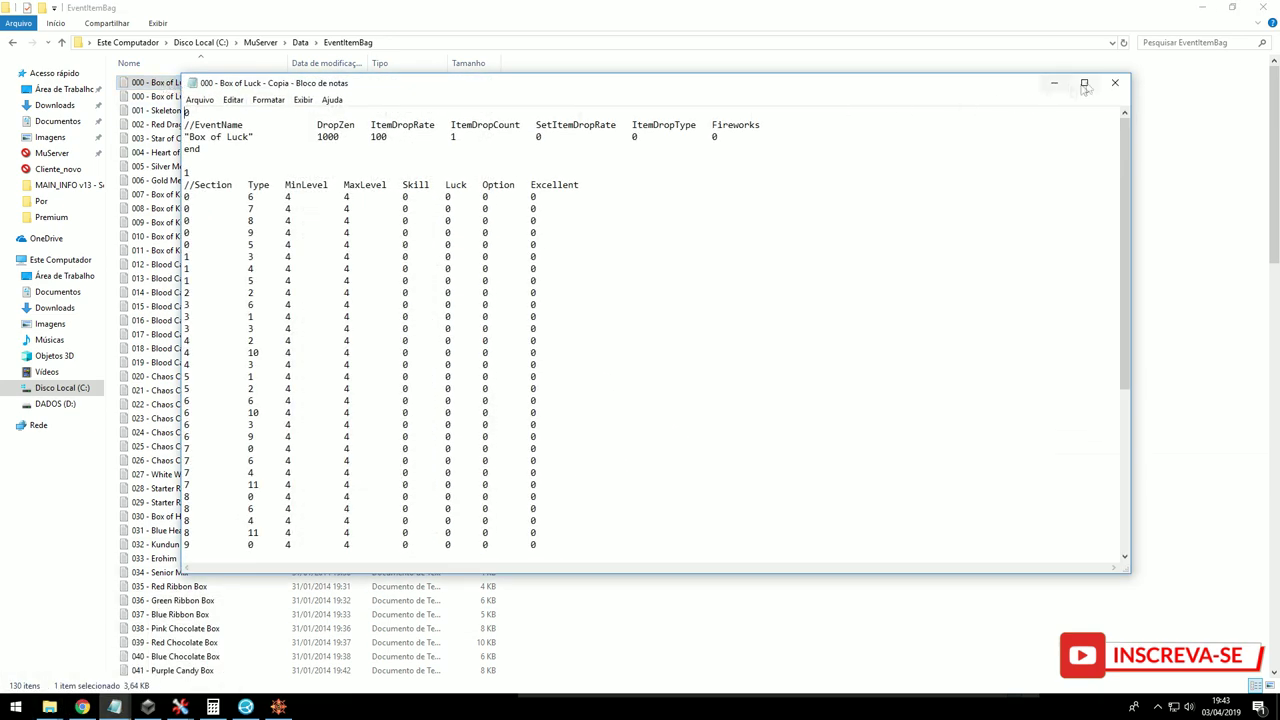
click(1115, 82)
key(F2)
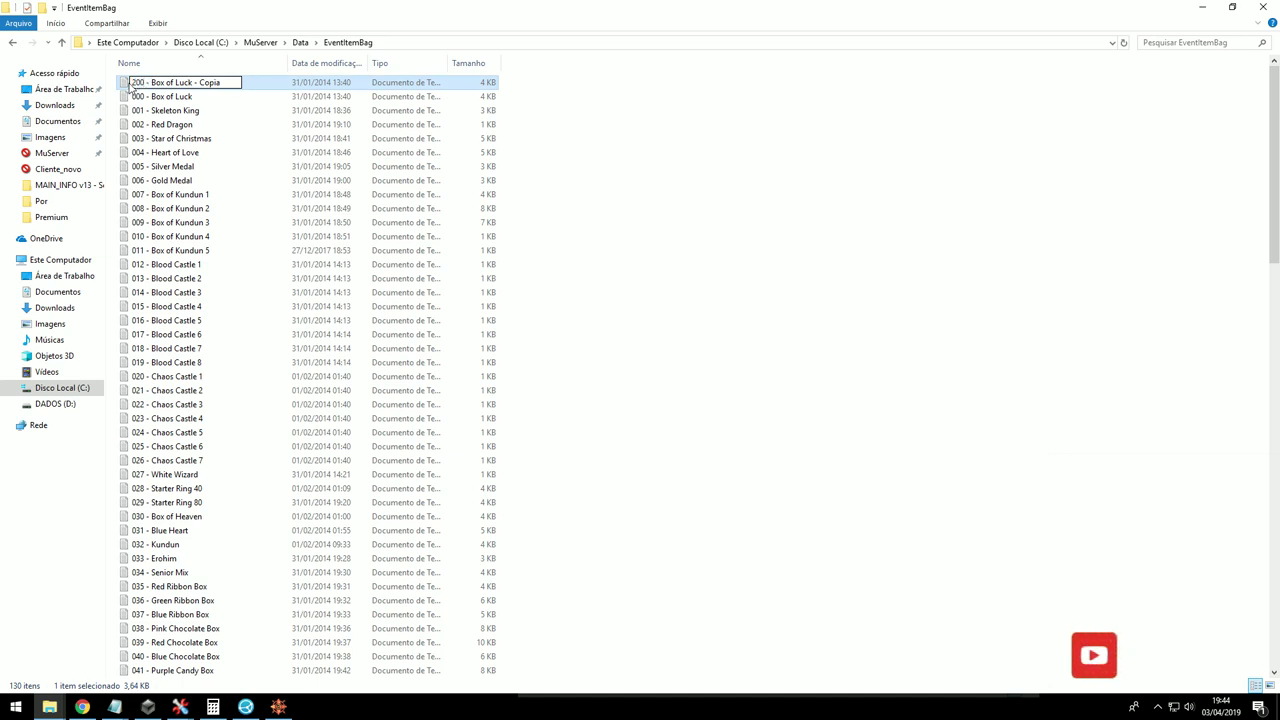
drag(177, 83, 234, 82)
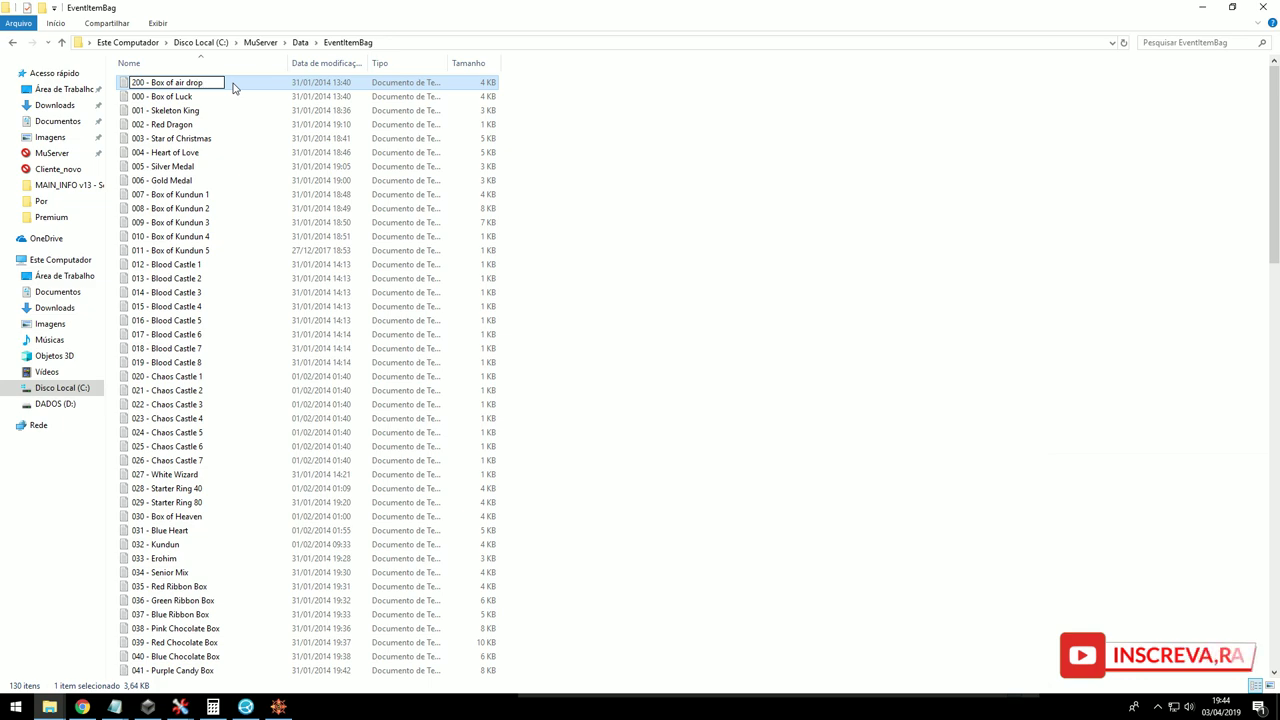
- Confirm the new file name and restart all four server processes in ServerStartUp
key(Return)
key(Return)
click(1115, 82)
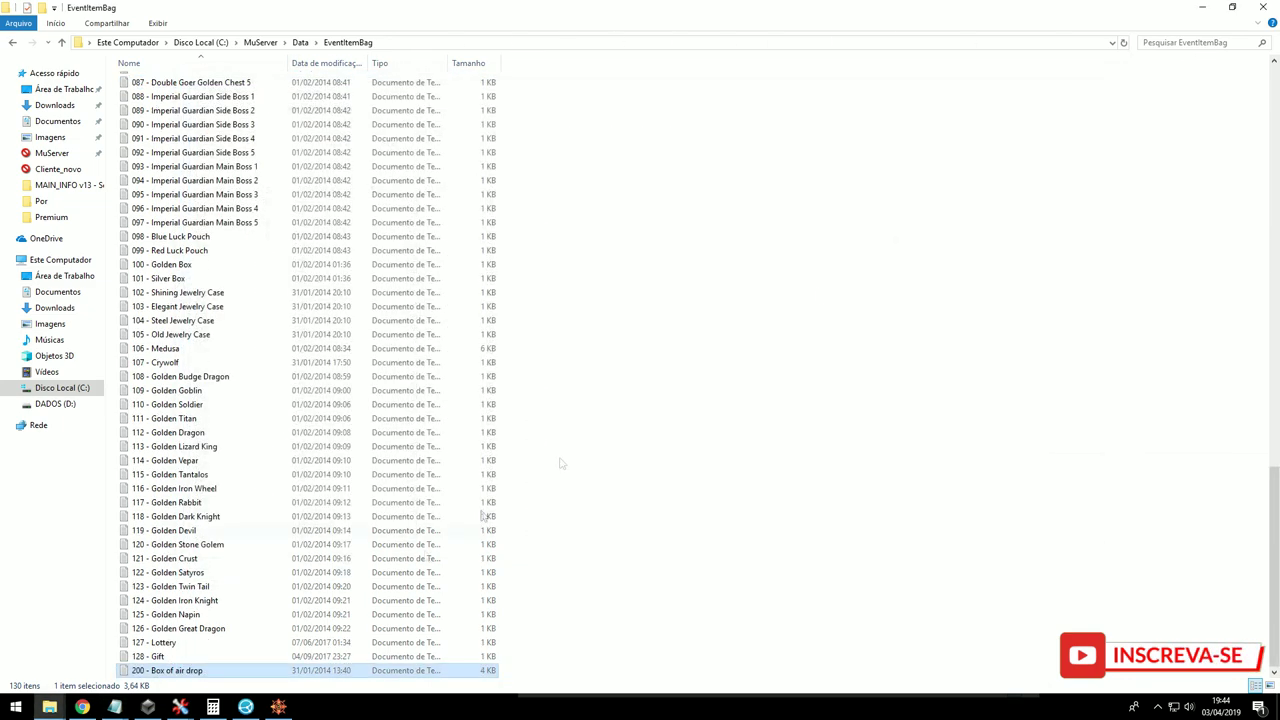
click(245, 707)
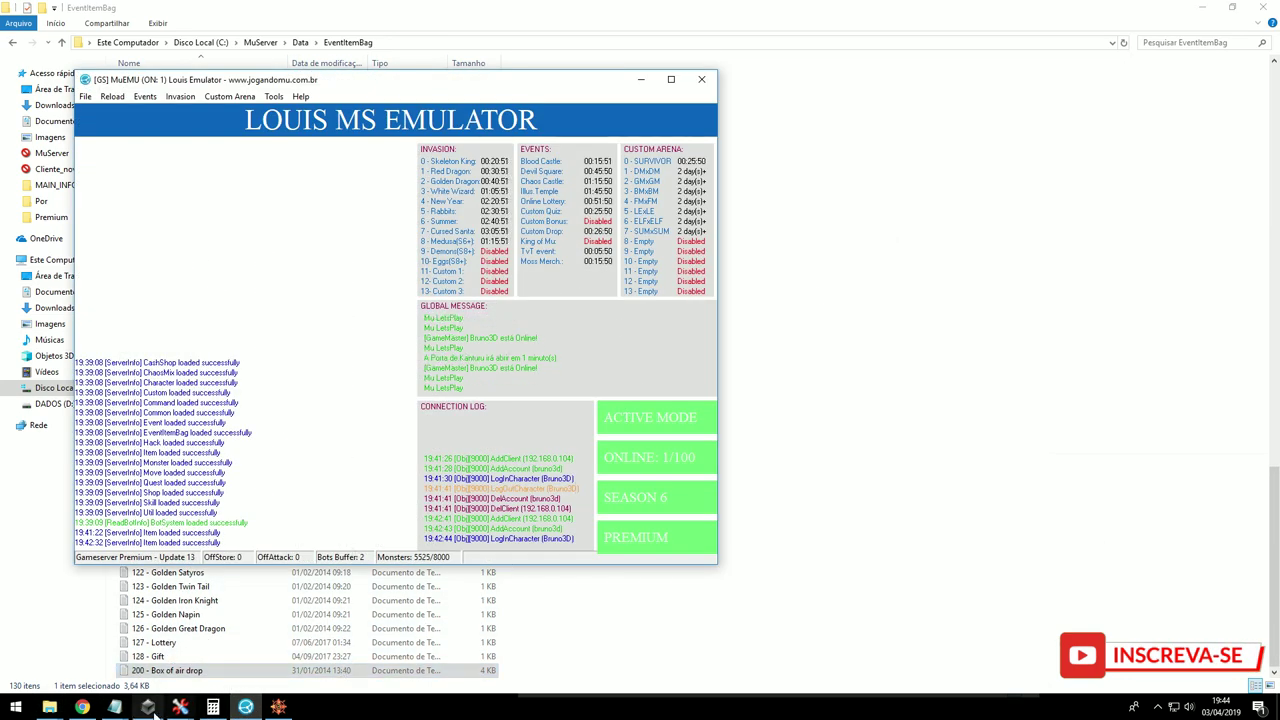
click(150, 708)
click(566, 287)
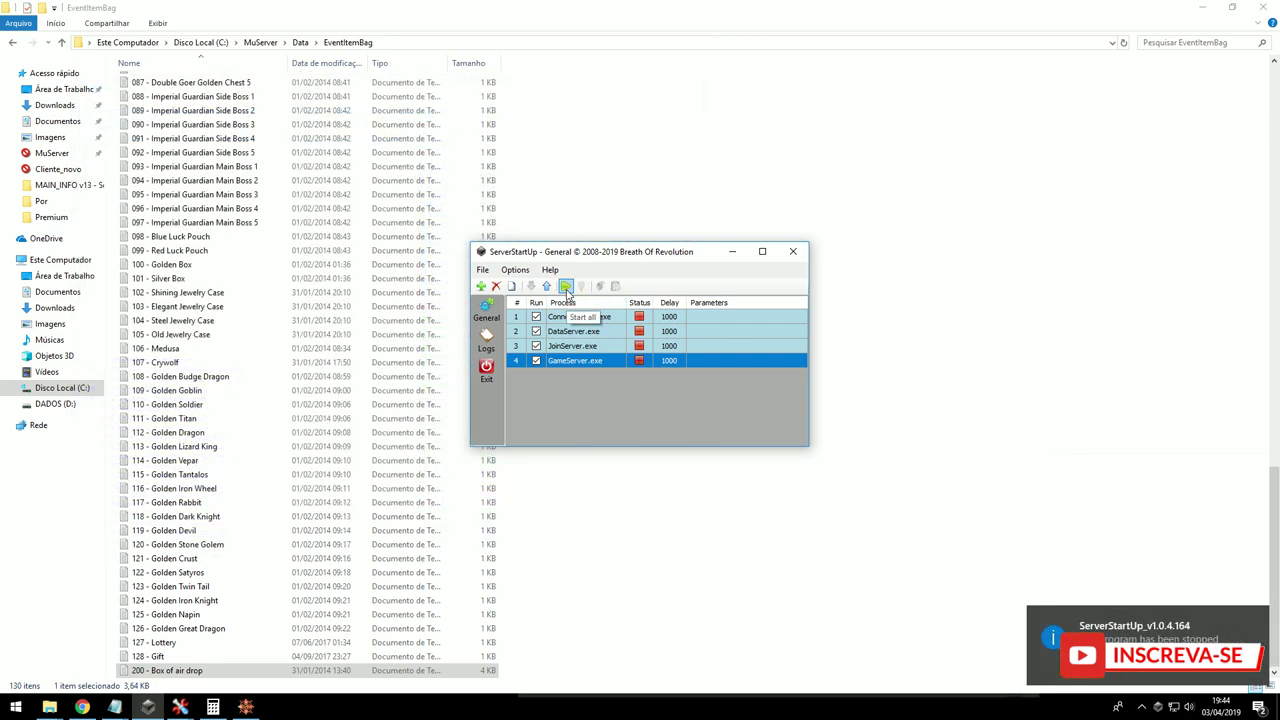
click(566, 287)
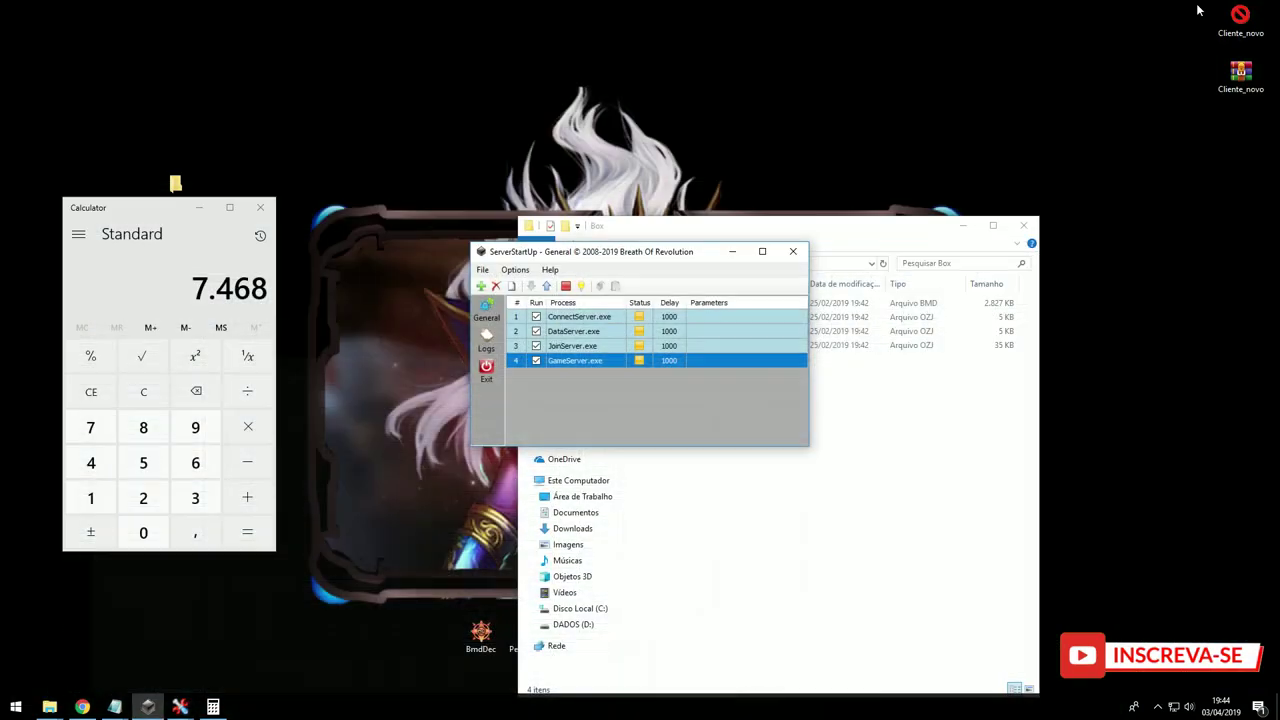
- Launch Main from the Cliente_novo folder and minimize the folder and ServerStartUp windows
double_click(1240, 20)
click(677, 200)
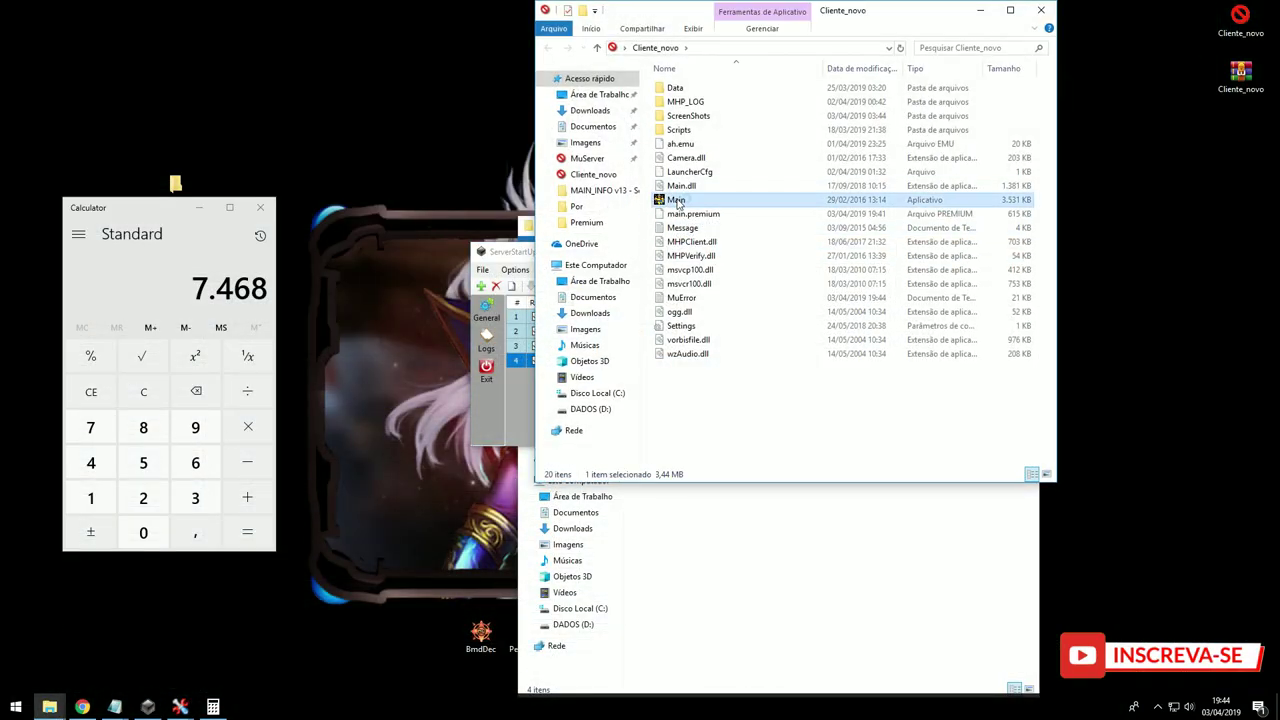
click(980, 11)
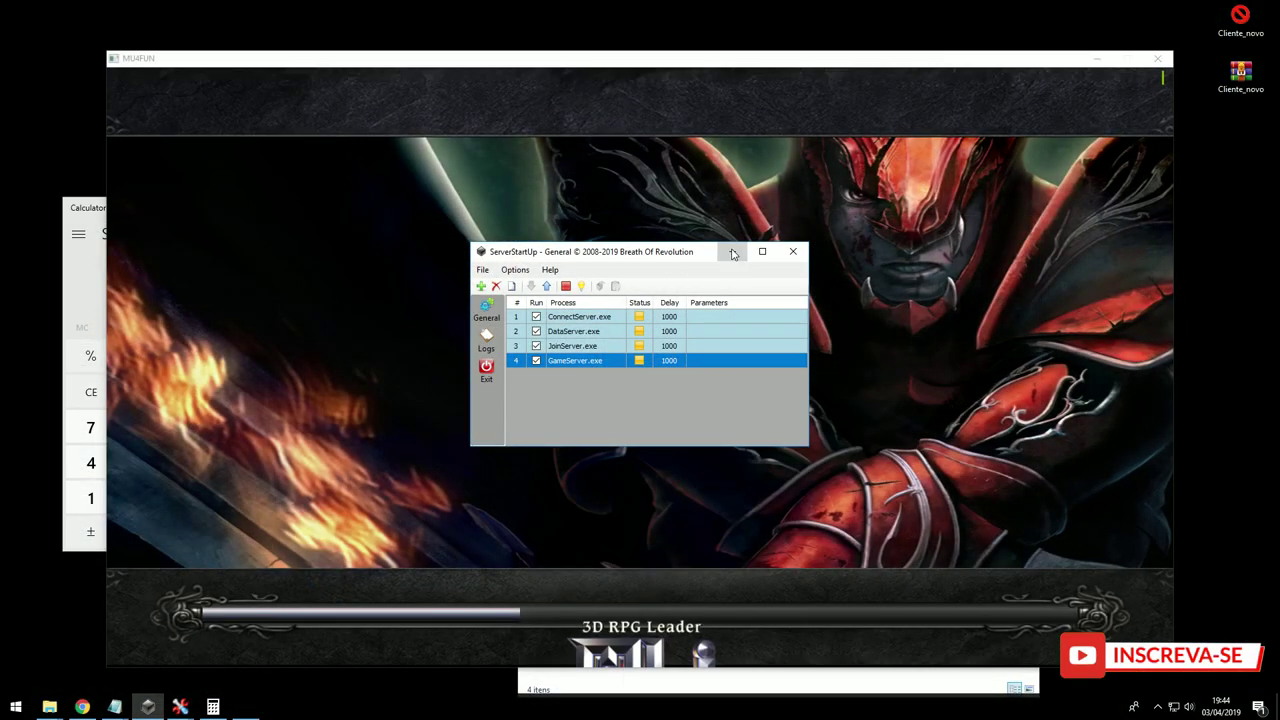
click(732, 252)
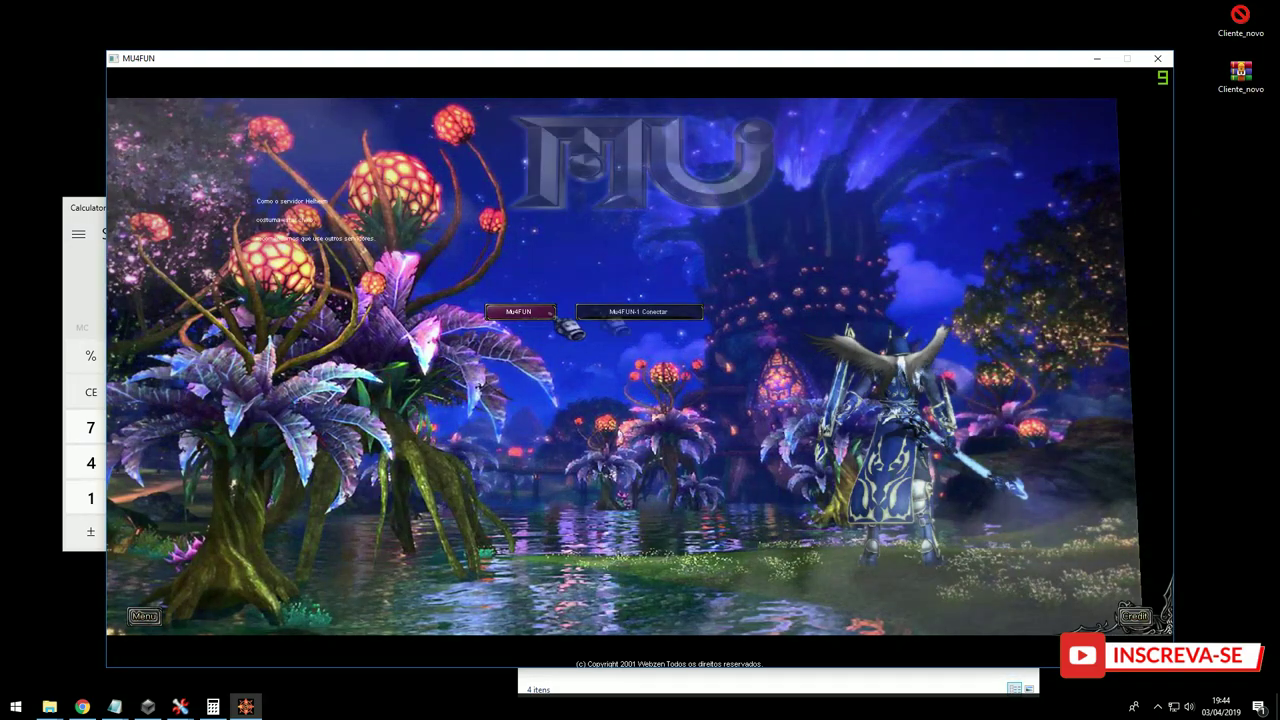
- Connect to the Mu4FUN-1 server, log in and enter the game with the existing character
click(638, 312)
key(Return)
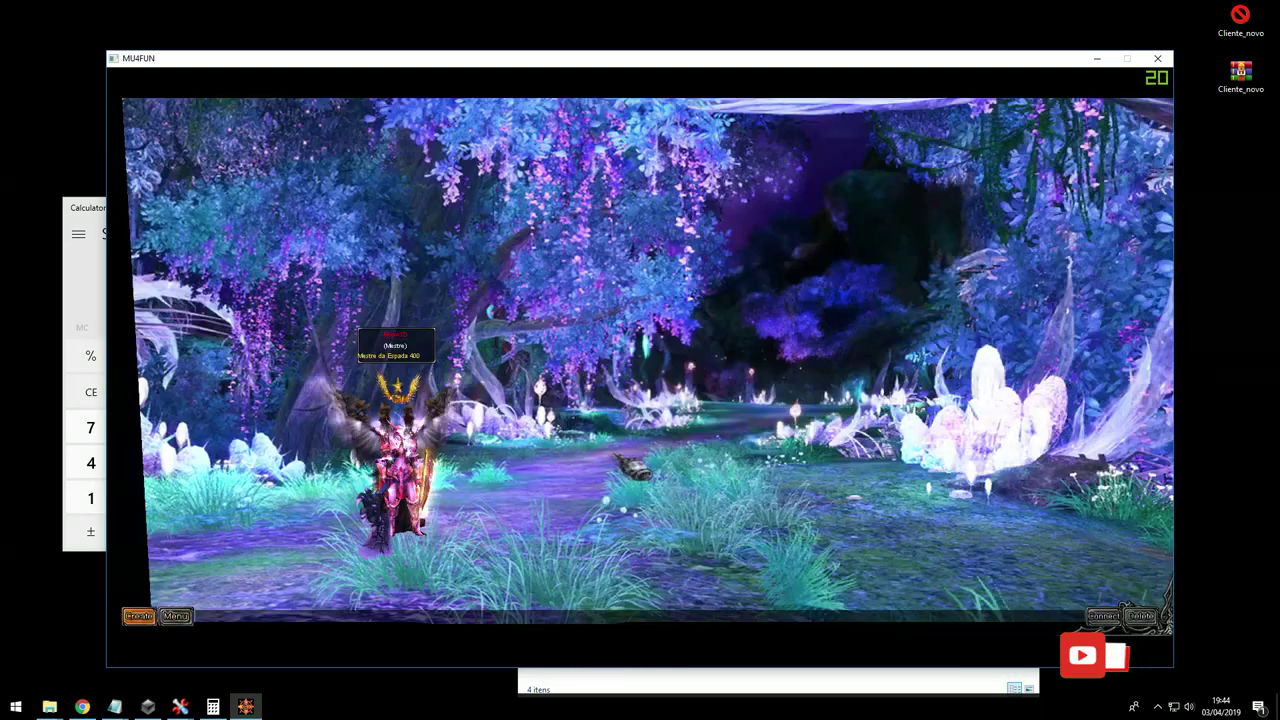
key(Return)
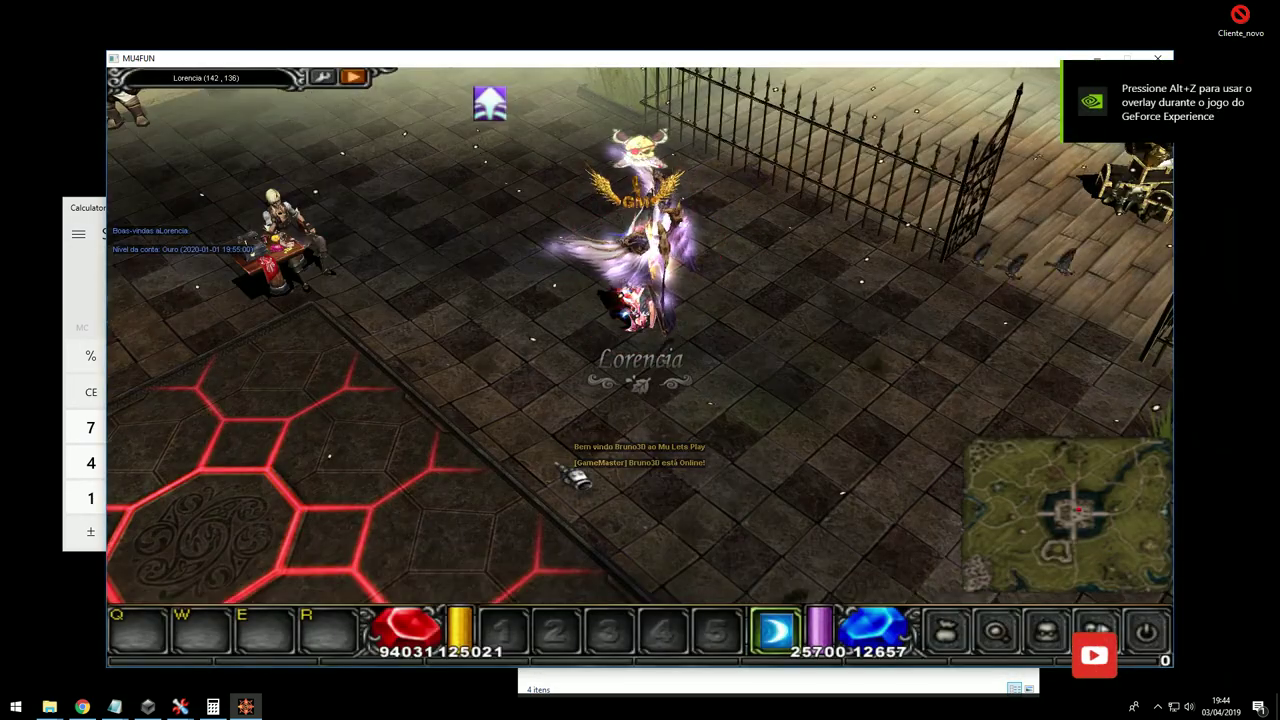
- Open the character's inventory and create Box of air Drop items with a "/make -5" chat command for item section 14
key(i)
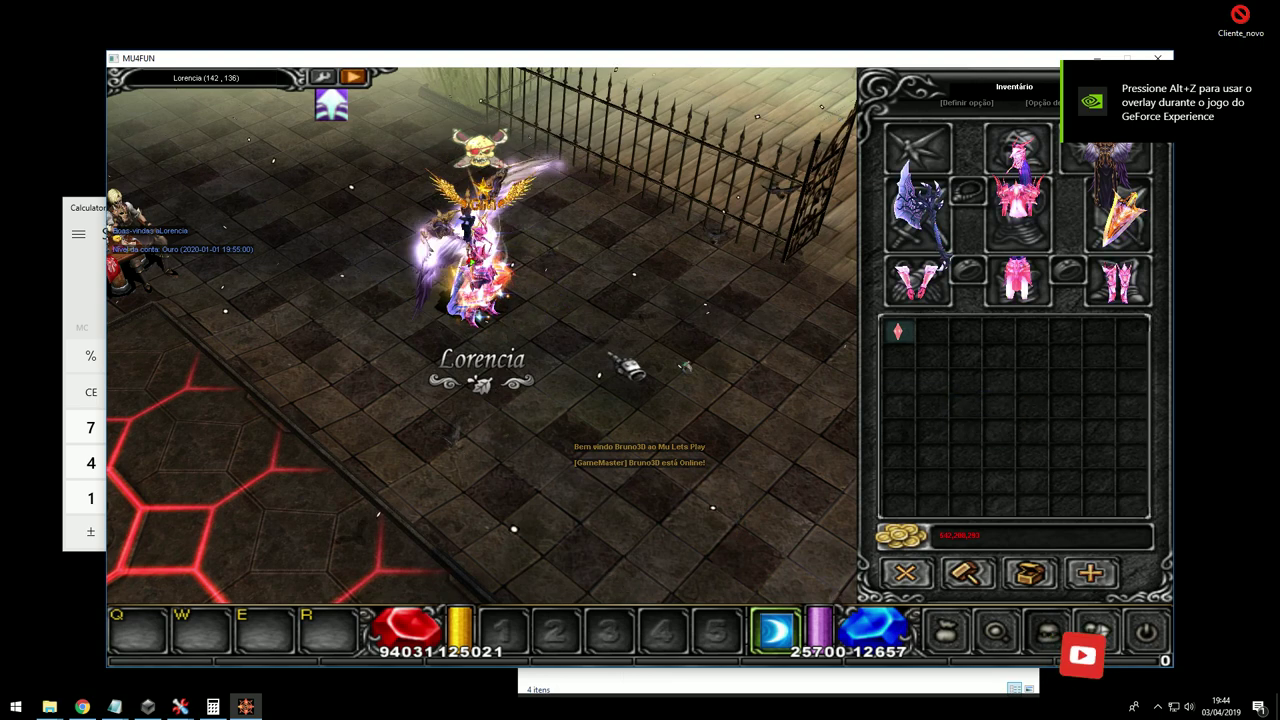
key(Return)
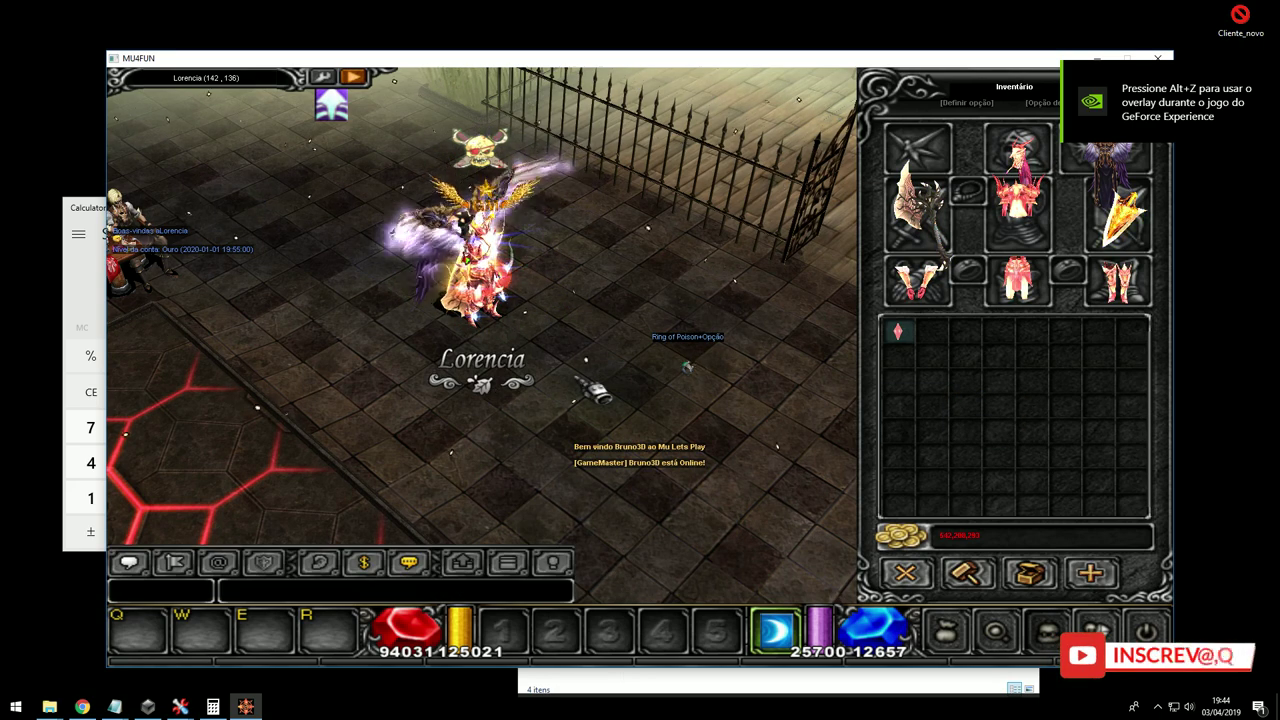
text(/make)
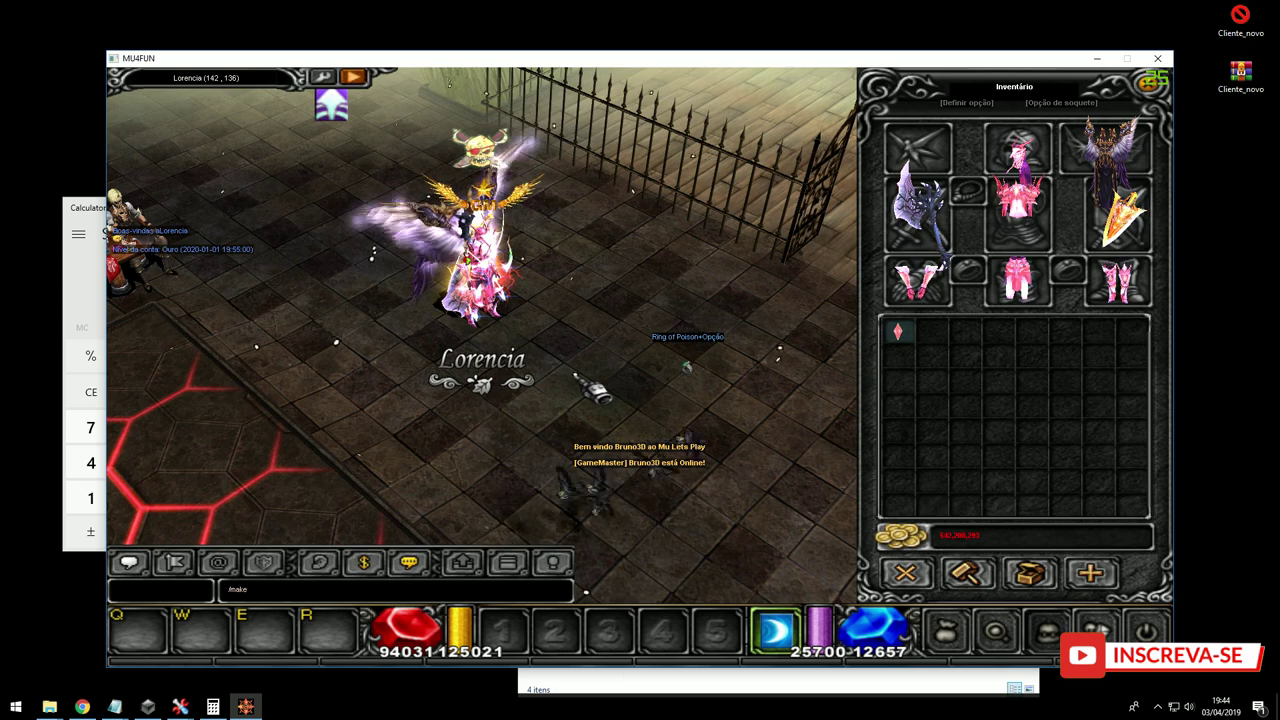
text( -5 14 2)
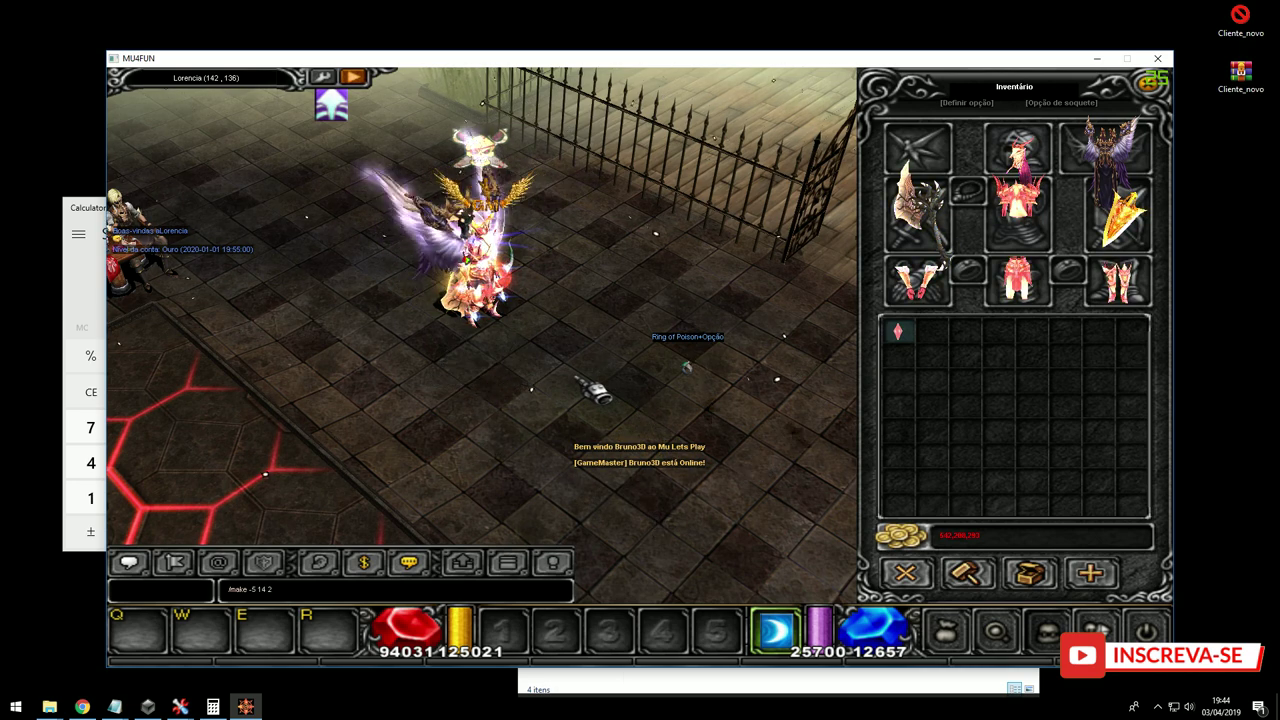
key(Return)
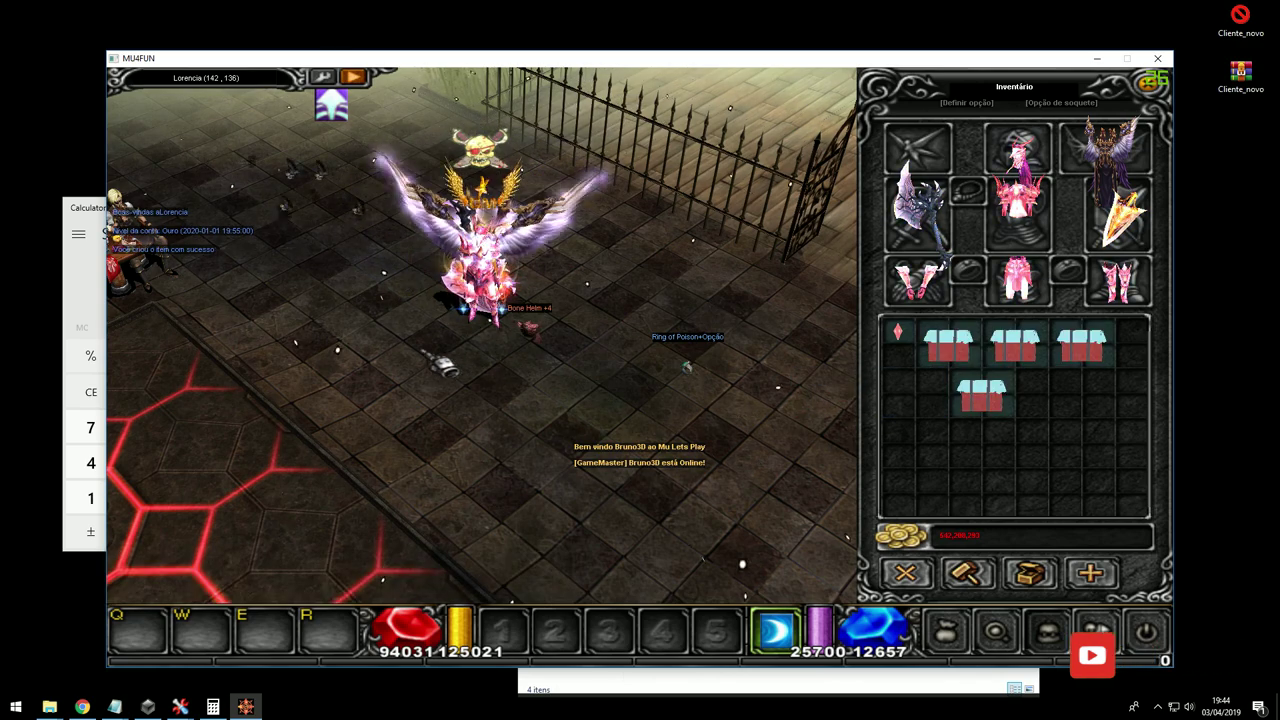
- Test the item bag by throwing the created boxes onto the ground one after another
click(433, 350)
click(948, 345)
click(574, 317)
click(433, 347)
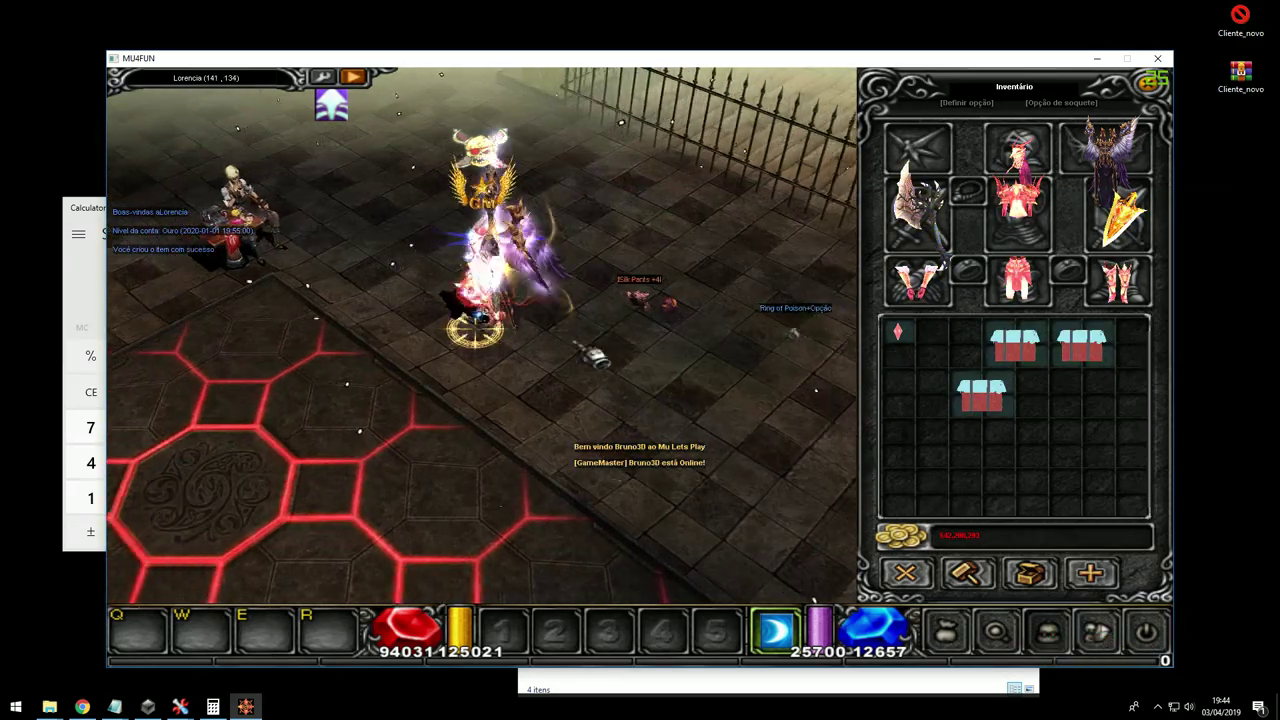
click(967, 403)
click(608, 358)
click(1010, 350)
click(568, 376)
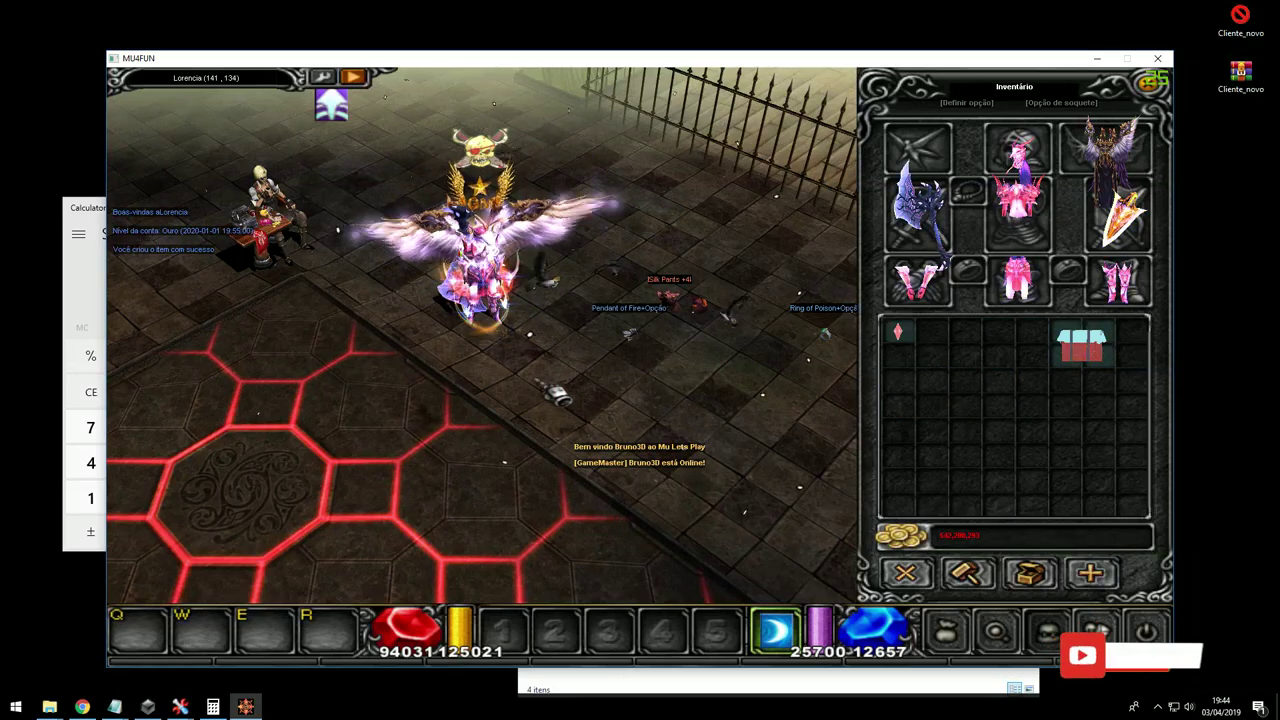
click(555, 240)
click(1085, 345)
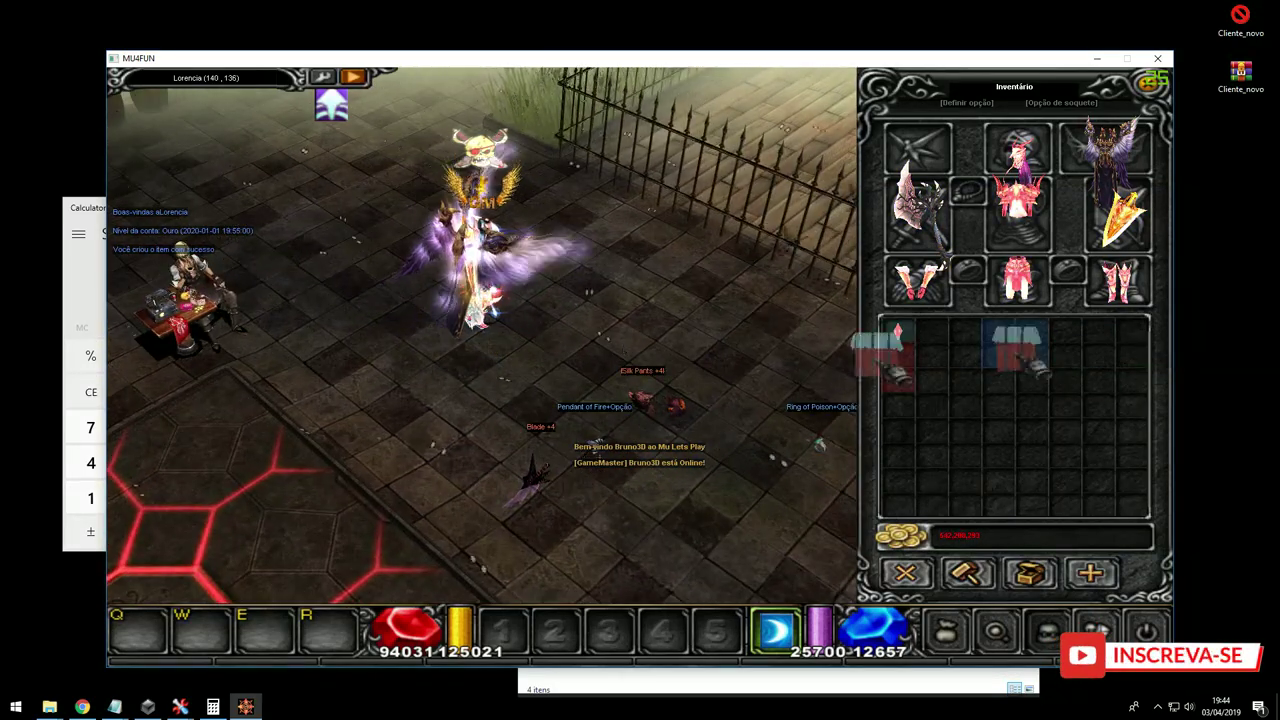
click(540, 360)
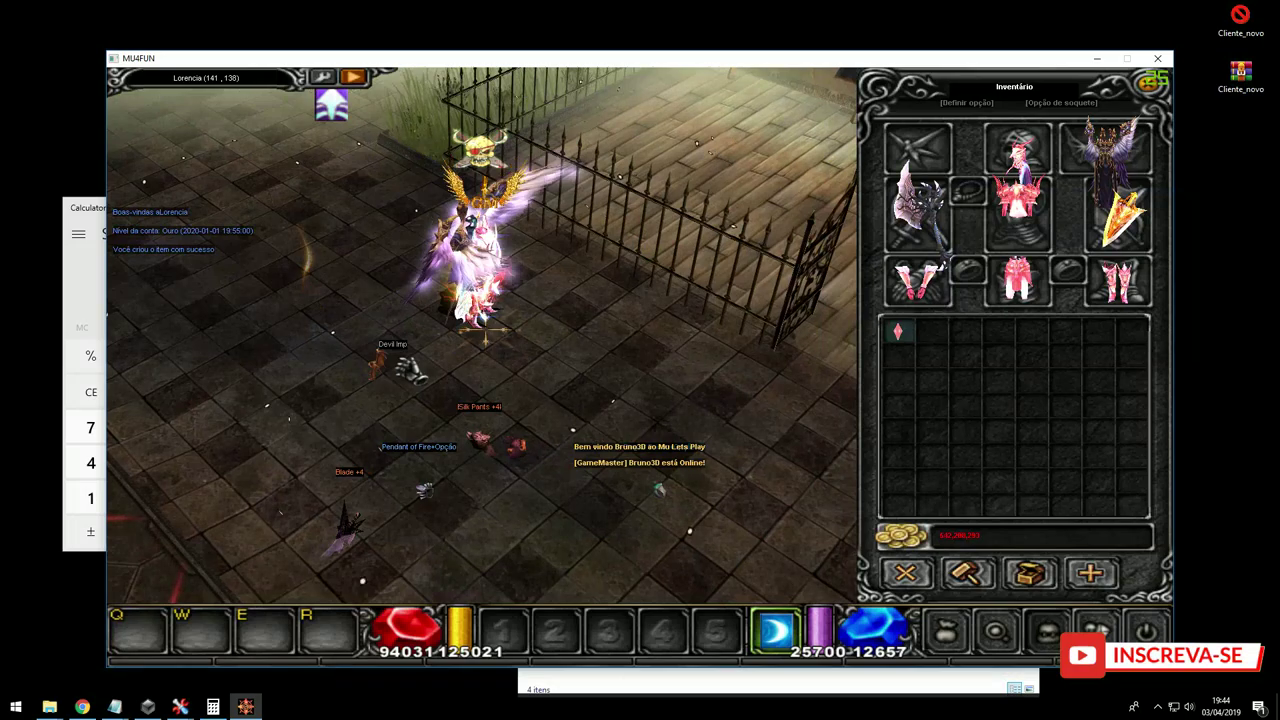
- Pick up the dropped Devil Imp, equip it in the pet slot and close the inventory
click(408, 362)
click(943, 340)
click(925, 160)
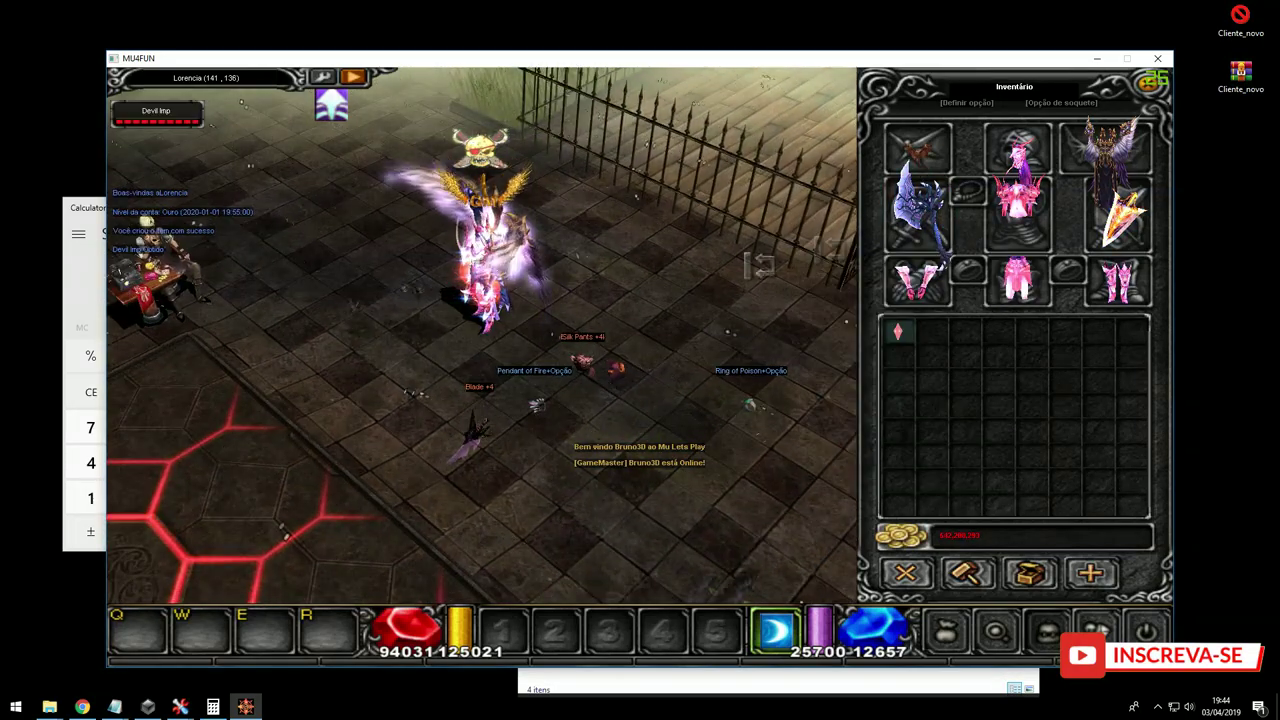
click(448, 344)
key(v)
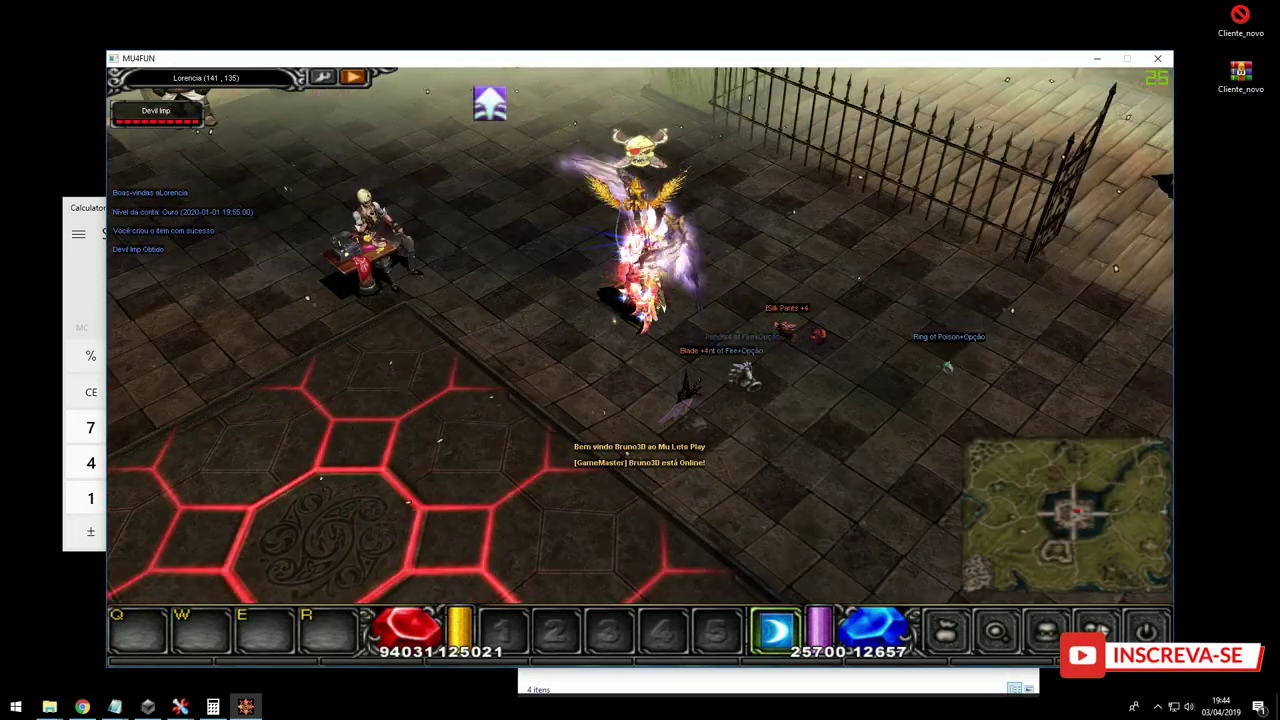
- Open the "200 - Box of air drop" file and delete all item rows except the first five
mouse_move(49, 707)
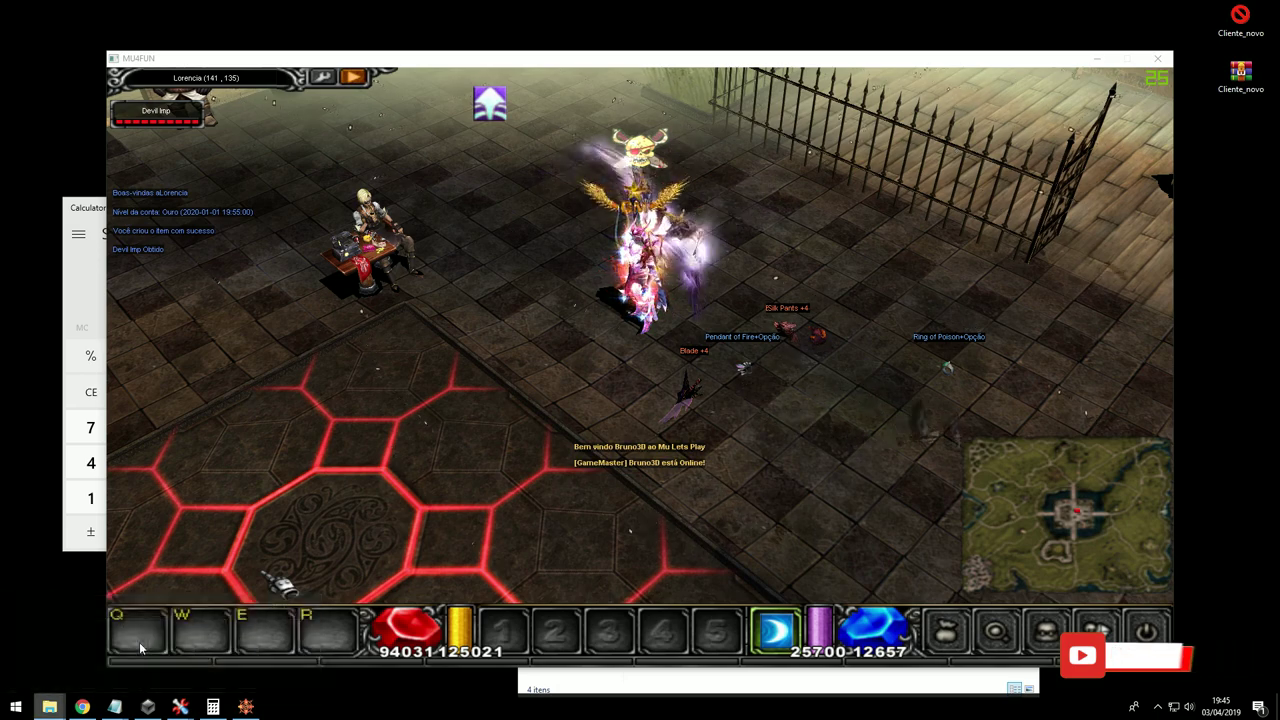
click(70, 650)
double_click(167, 670)
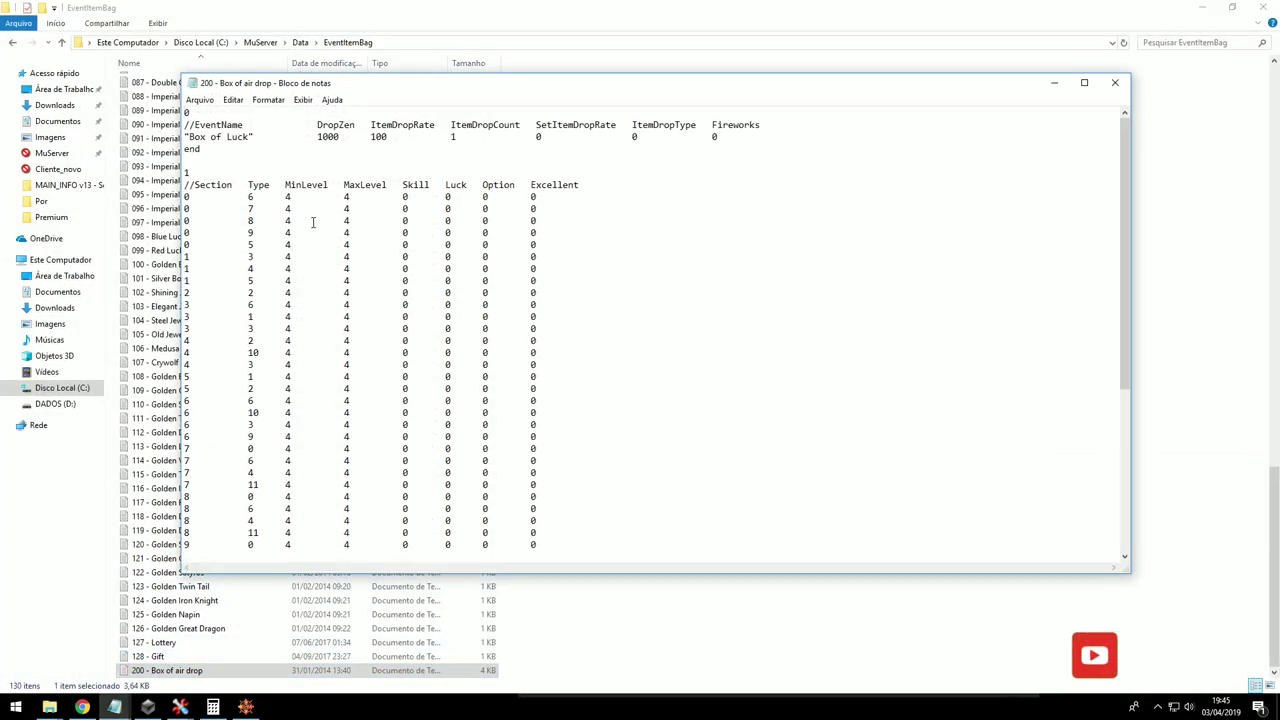
drag(276, 204, 371, 390)
scroll(466, 391, down, 8)
drag(537, 532, 186, 256)
key(Delete)
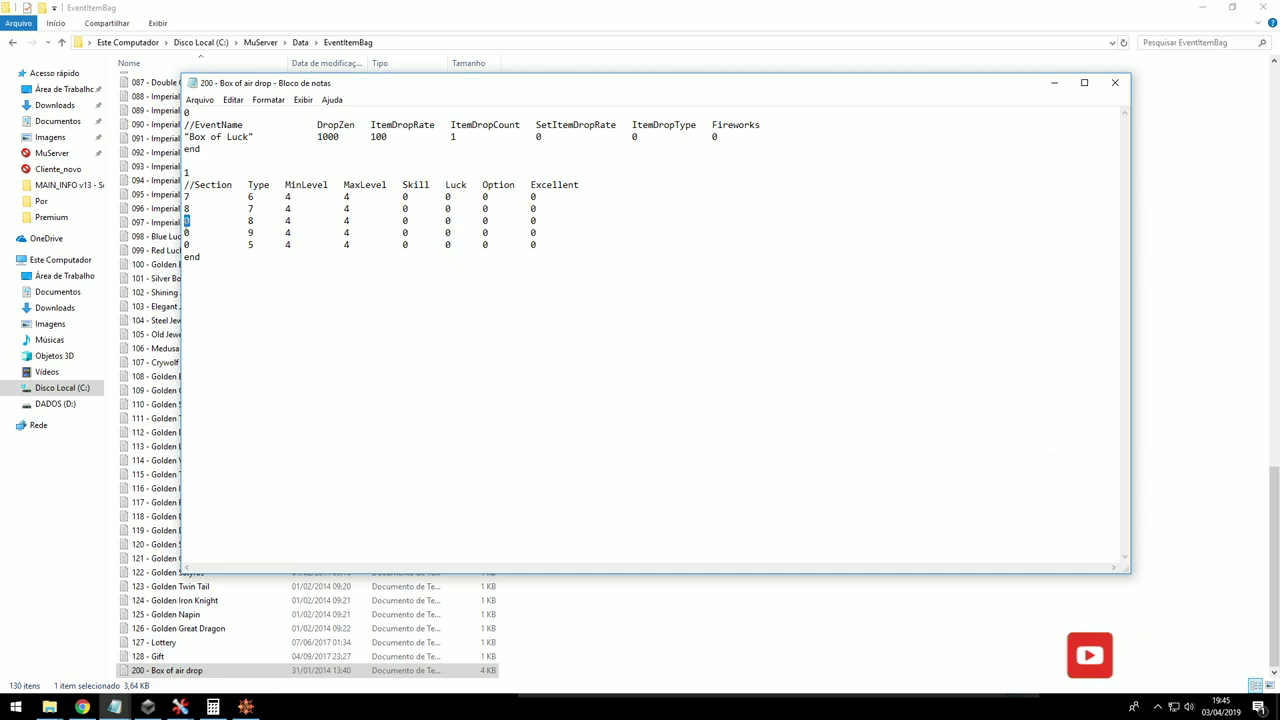
- Change the Section values of the five item rows to 7, 8, 9, 10 and 11
text(0)
drag(190, 245, 184, 245)
text(11)
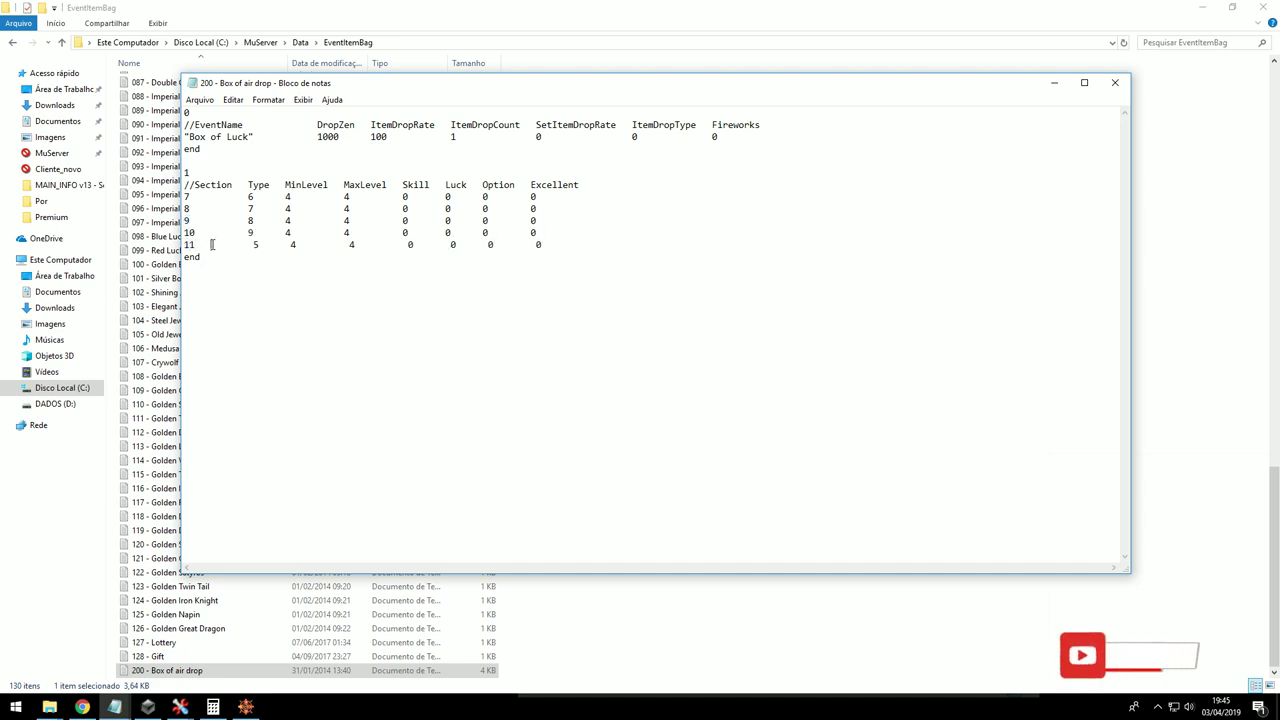
- Open the Item file from MuServer's Data\Item folder and look up the type number of the Extreme [V5] Boots
click(143, 518)
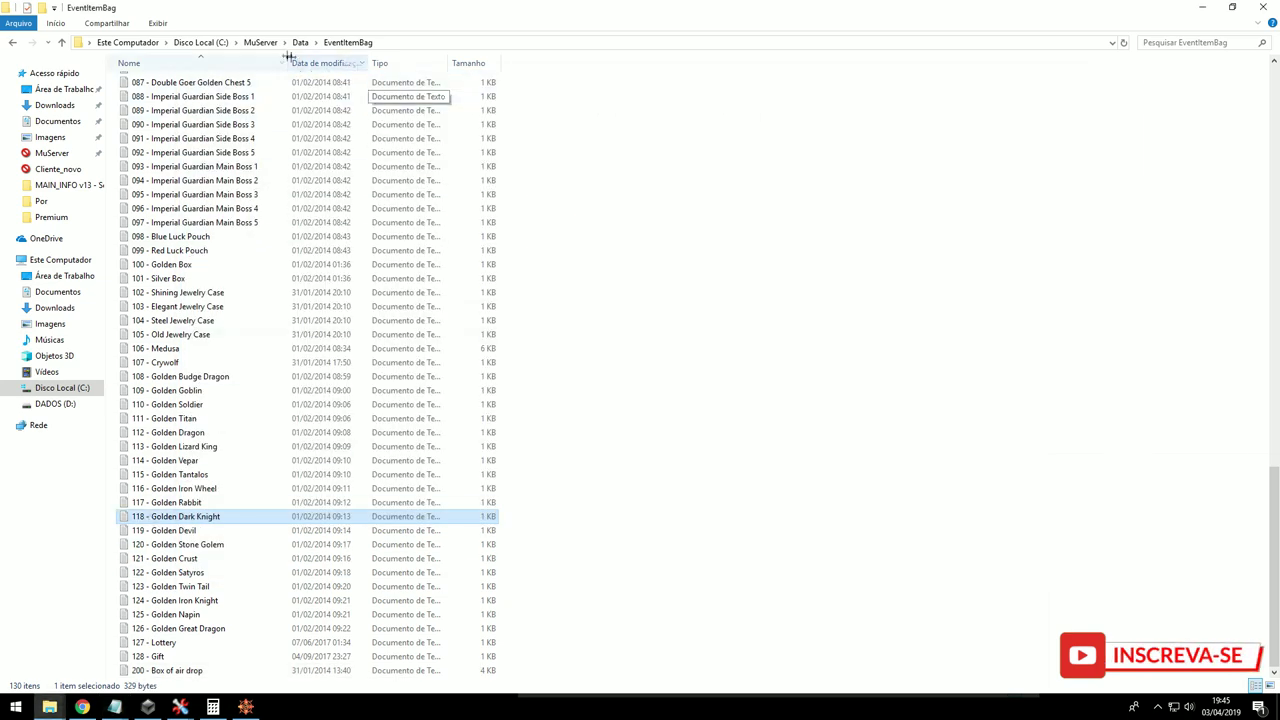
click(262, 43)
double_click(170, 101)
double_click(170, 100)
double_click(169, 166)
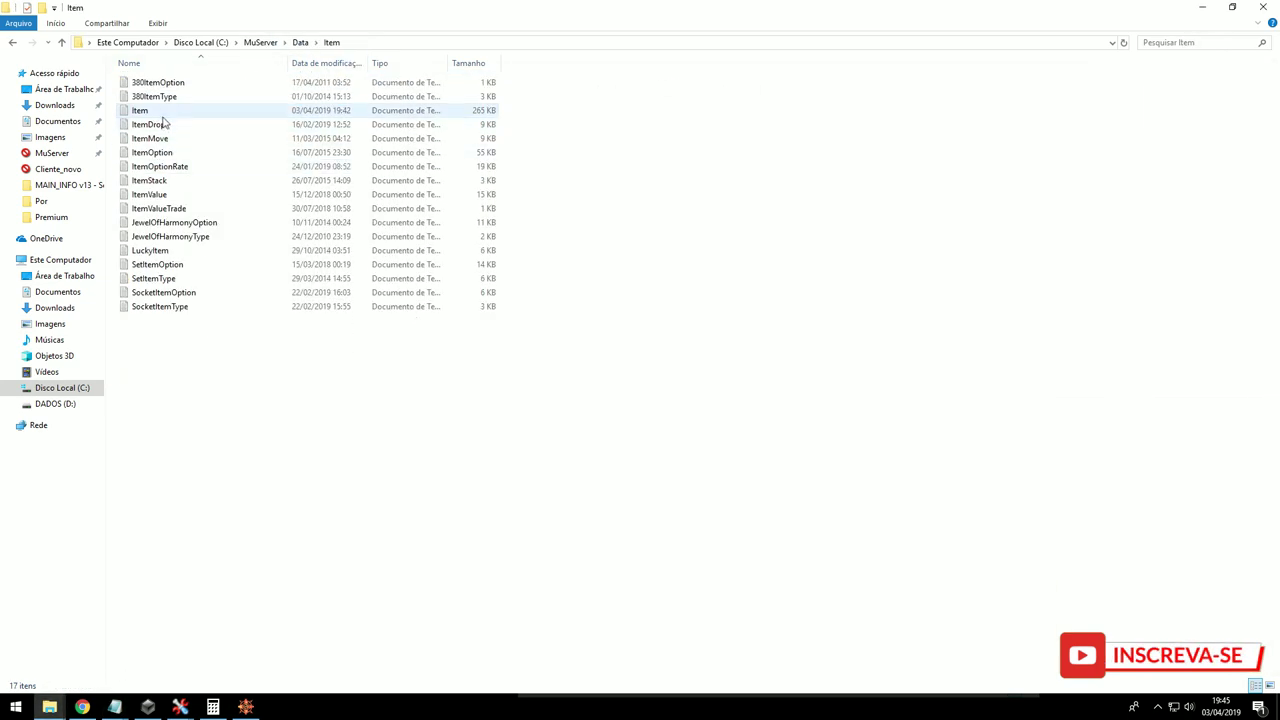
double_click(160, 111)
drag(1124, 145, 1108, 353)
scroll(1108, 353, down, 2)
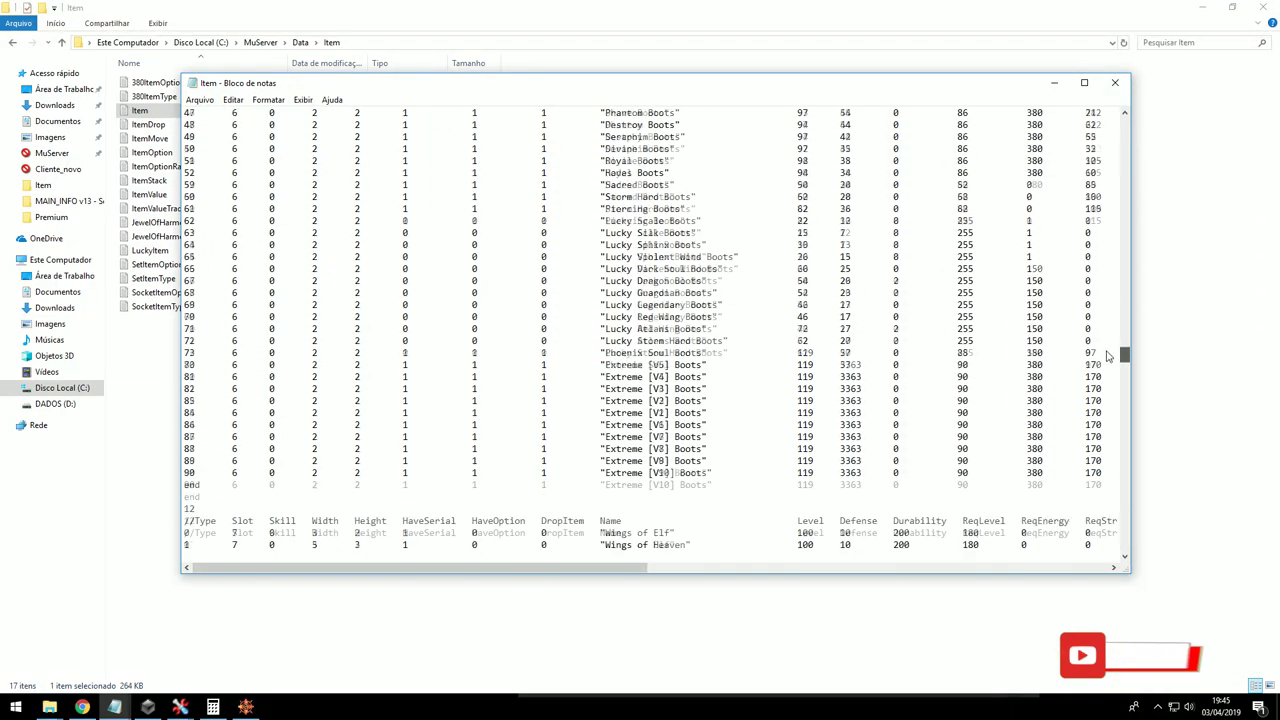
drag(605, 366, 183, 366)
- In the "200 - Box of air drop" file, set all five rows to Type 80, MaxLevel 9 and Luck 1, and save
click(116, 707)
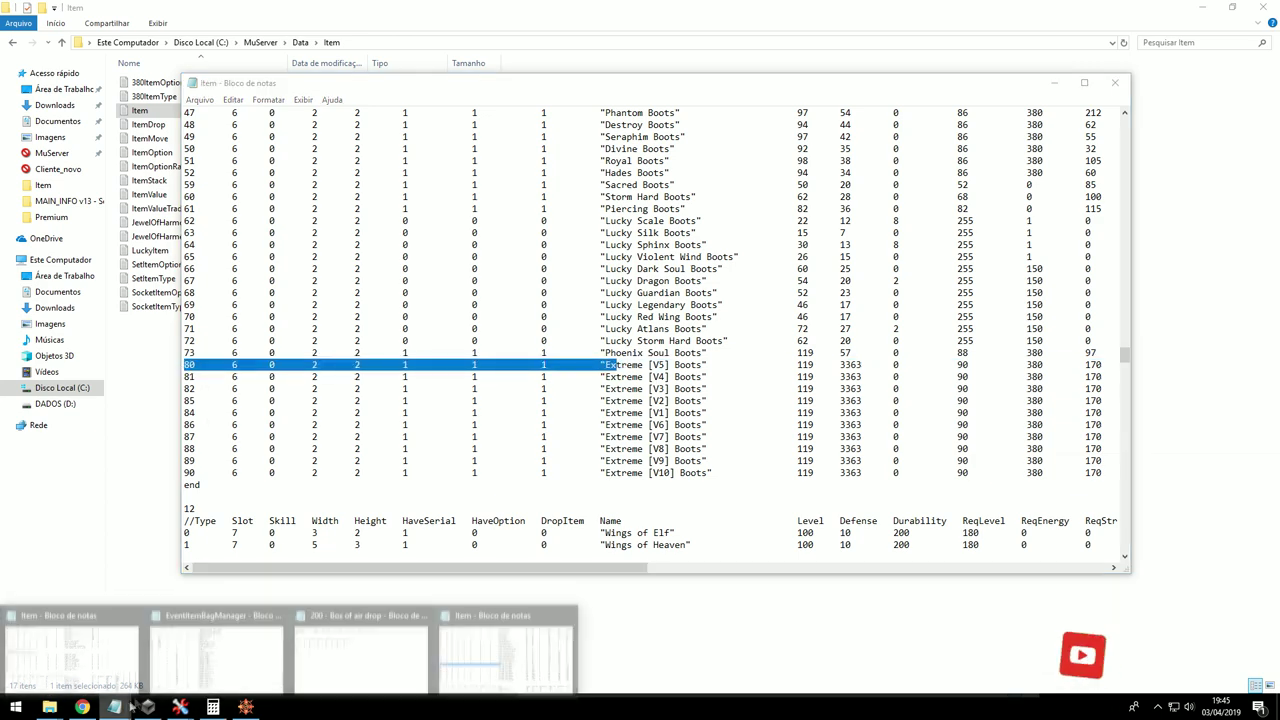
click(444, 674)
click(120, 707)
click(190, 672)
click(122, 708)
click(363, 646)
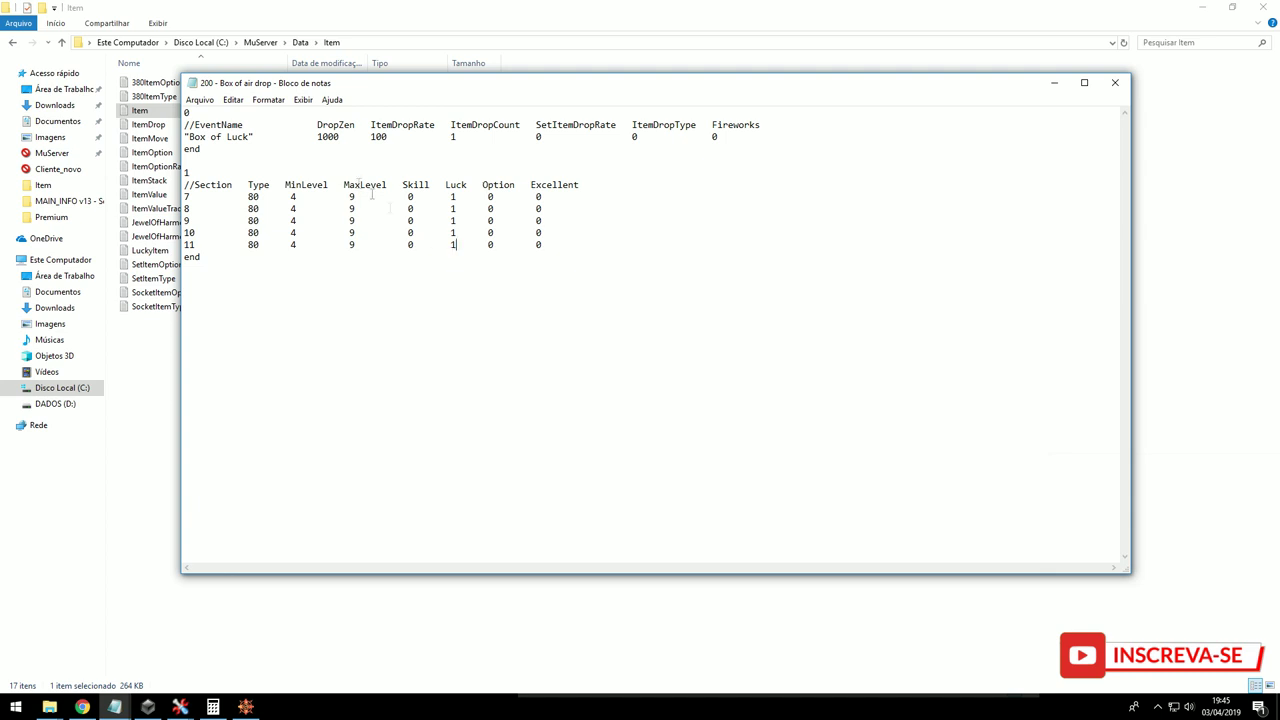
click(207, 101)
click(210, 144)
- Open the GameServer window from ServerStartUp and reload EventItemBag
click(147, 707)
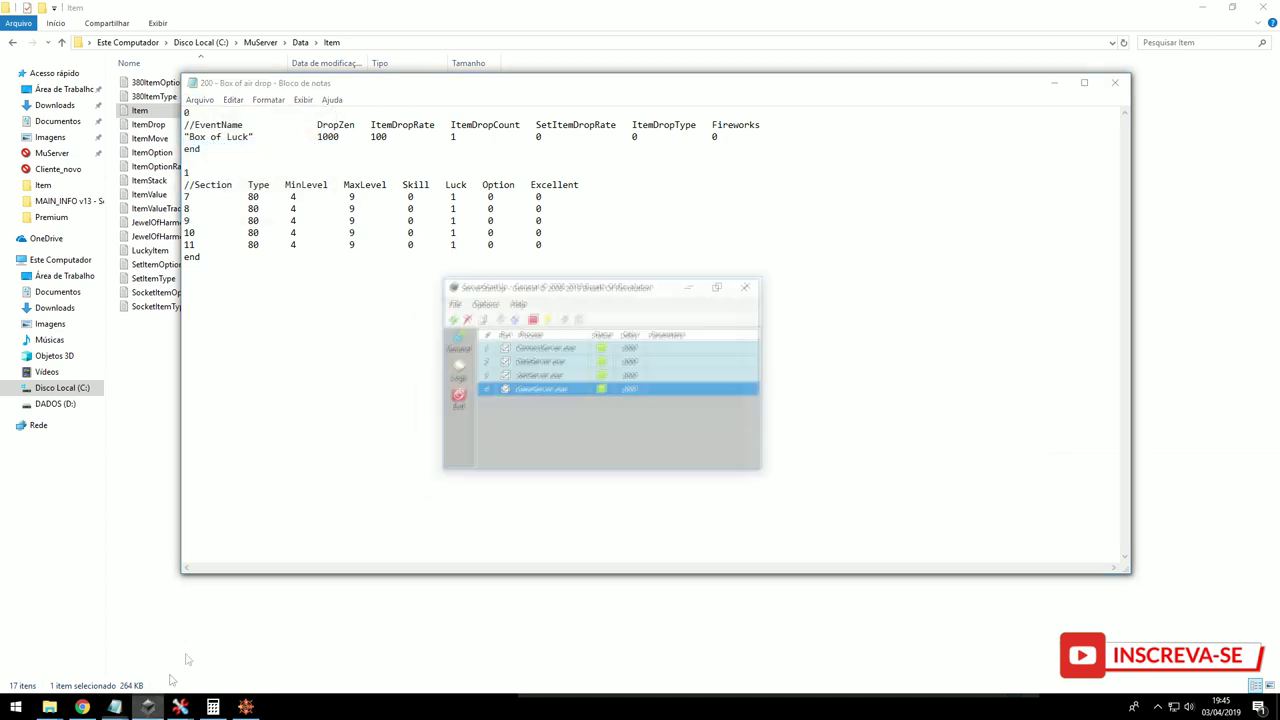
double_click(583, 360)
click(112, 96)
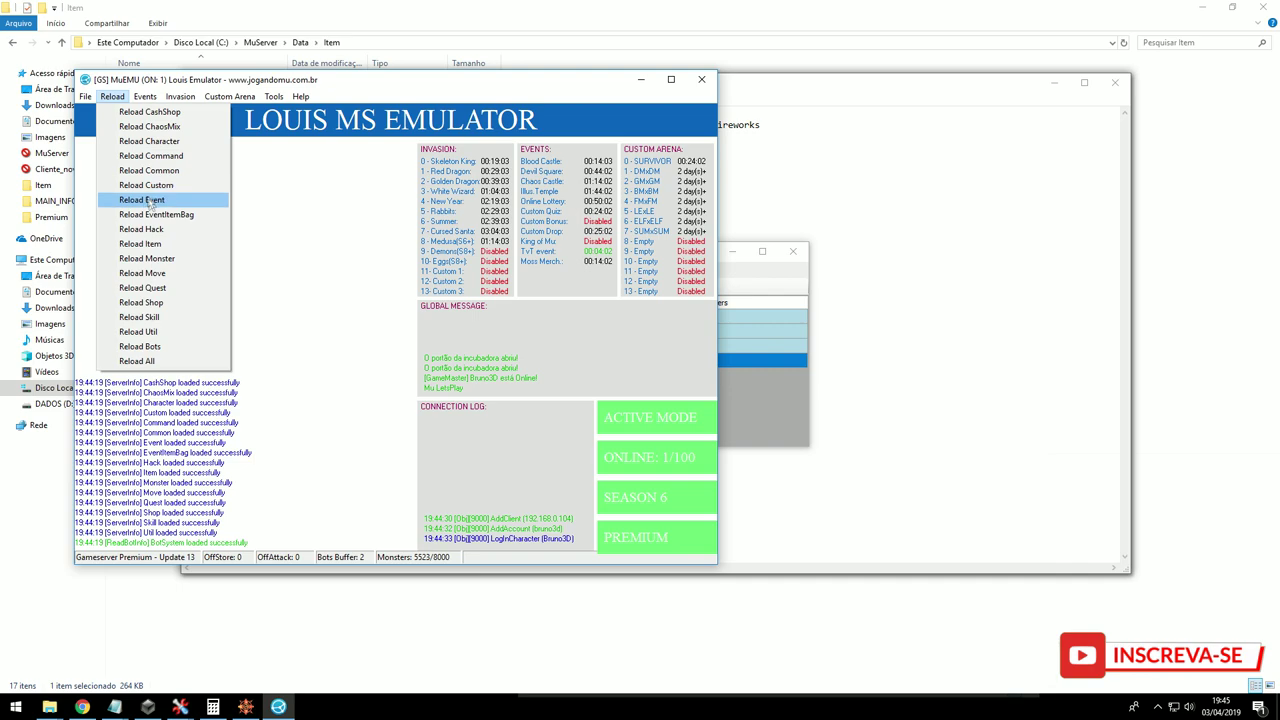
click(156, 215)
- Return to the game, open the inventory and repeat the last make command to create five more boxes
click(245, 707)
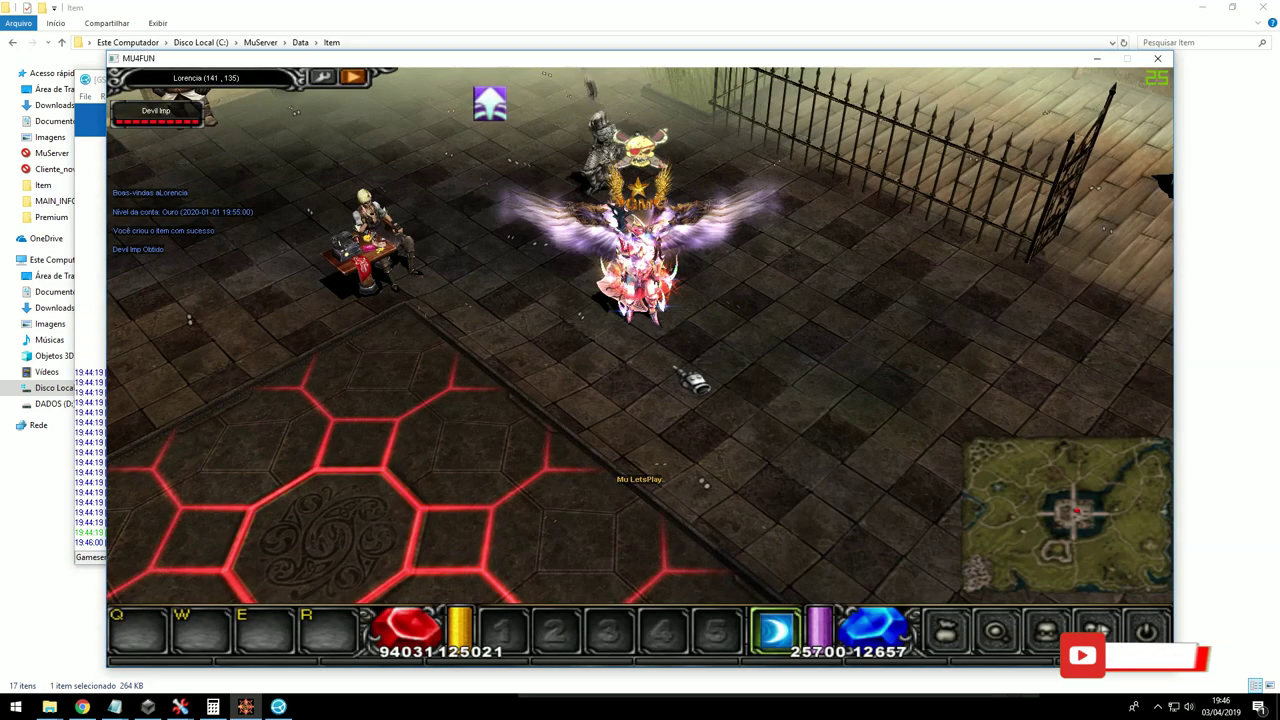
key(v)
key(Up)
key(Return)
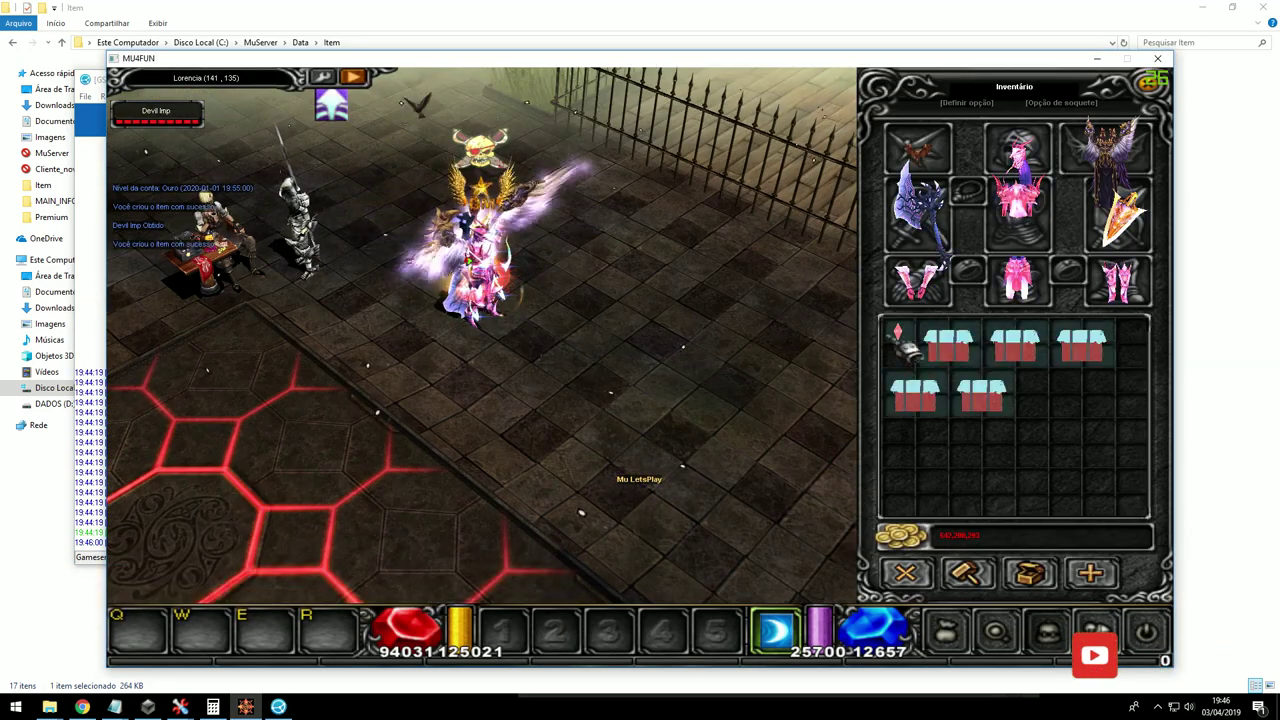
- Throw one of the new boxes onto the ground and pick up the V5 Boots it releases
click(956, 338)
click(605, 292)
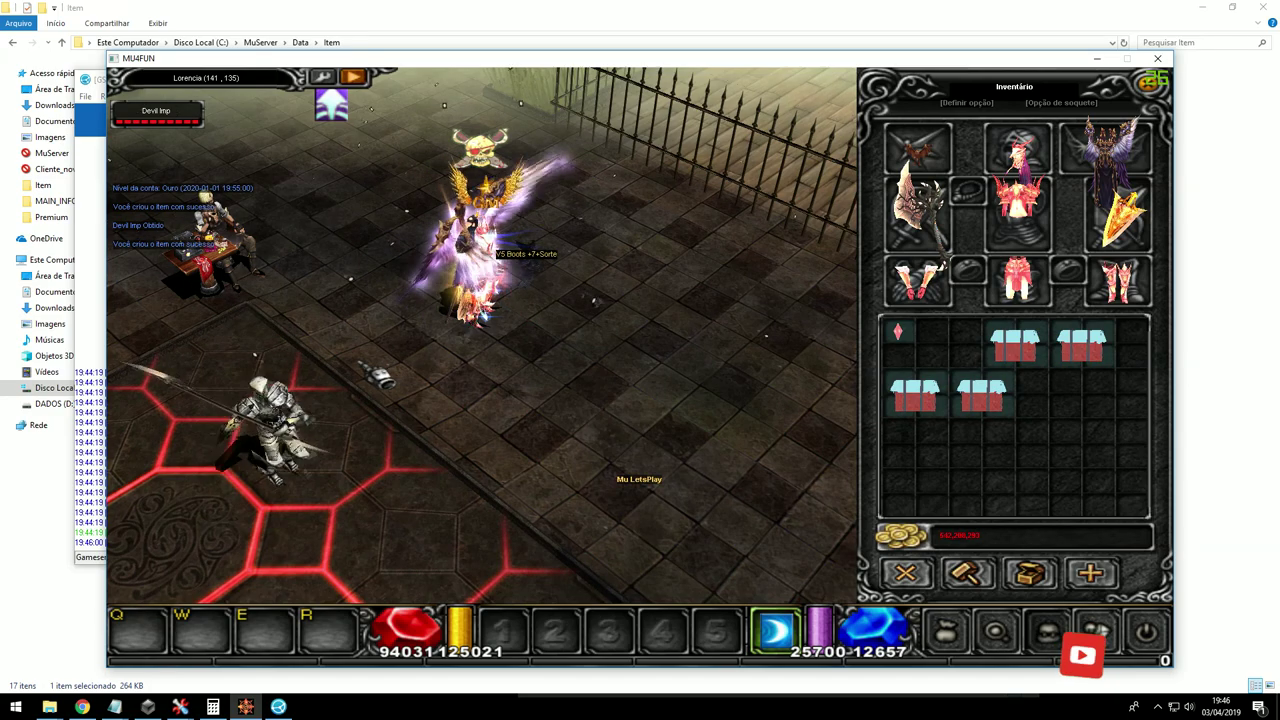
click(522, 283)
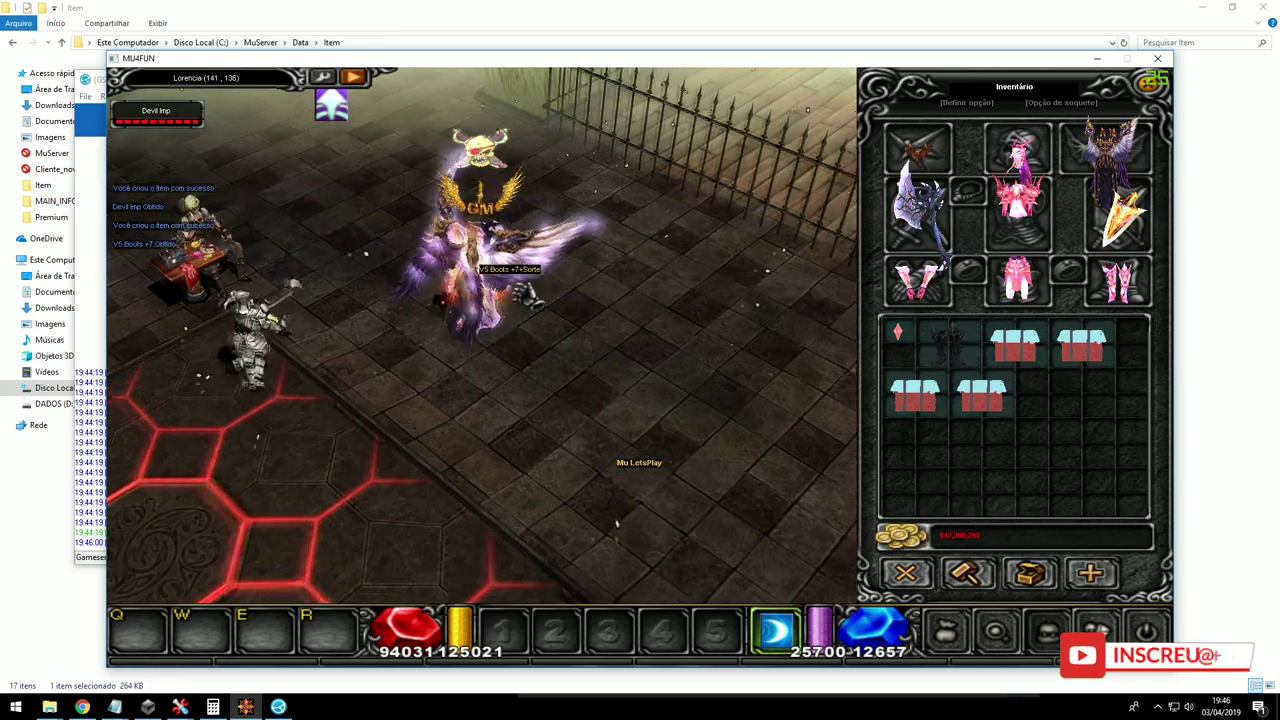
- Throw two more boxes onto the ground and pick up the V5 Gloves and V5 Armor they release
mouse_move(947, 342)
click(926, 400)
click(548, 335)
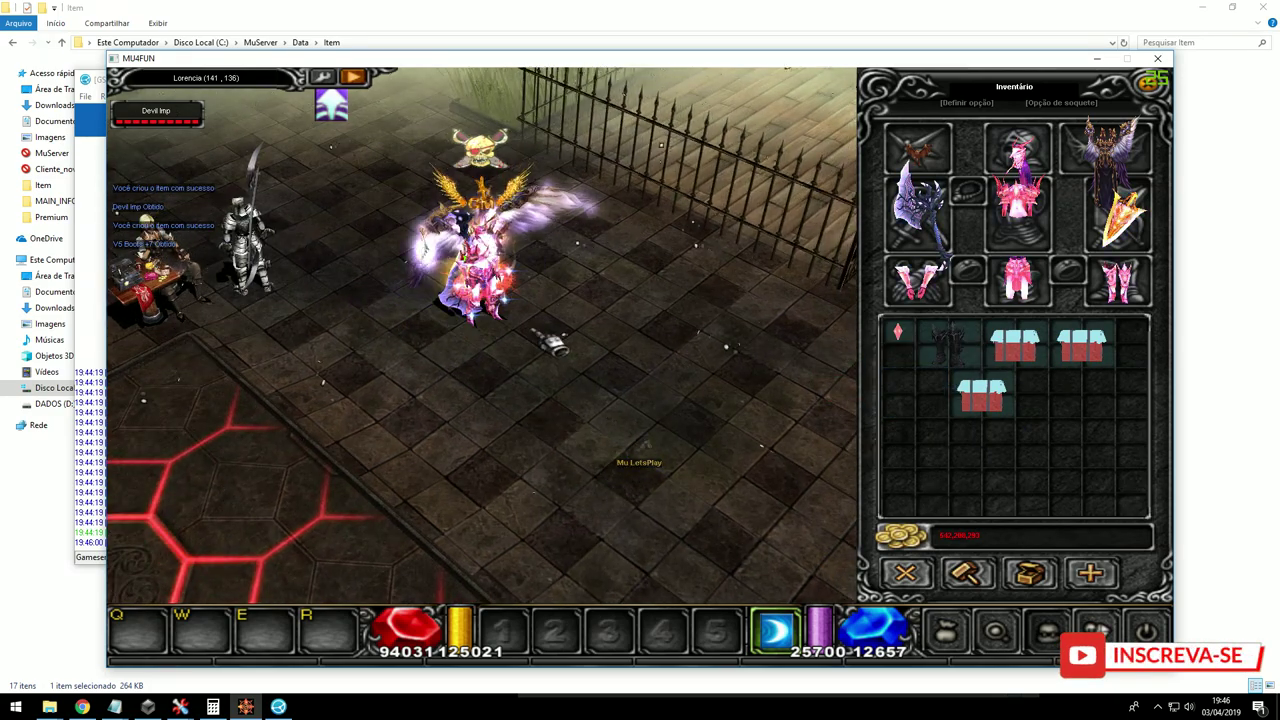
click(580, 318)
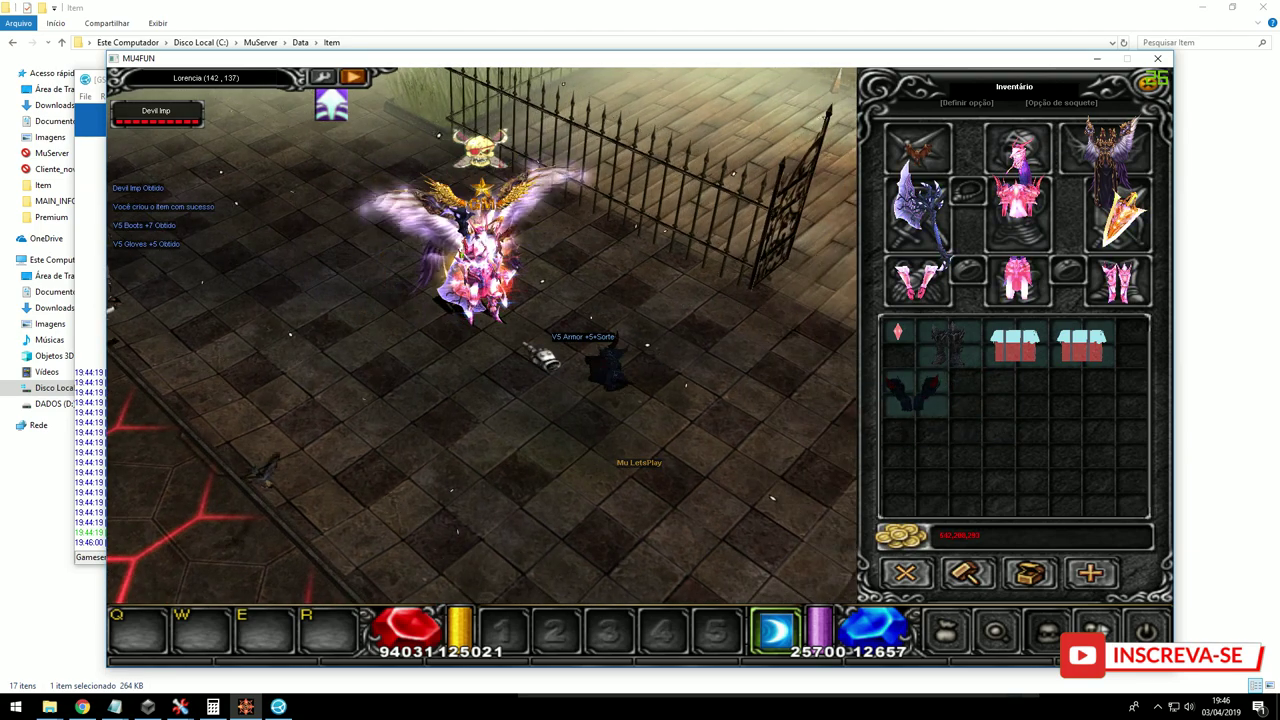
click(584, 356)
- Throw the last two boxes onto the ground and collect the V5 Armor pieces they release
click(1012, 350)
click(566, 323)
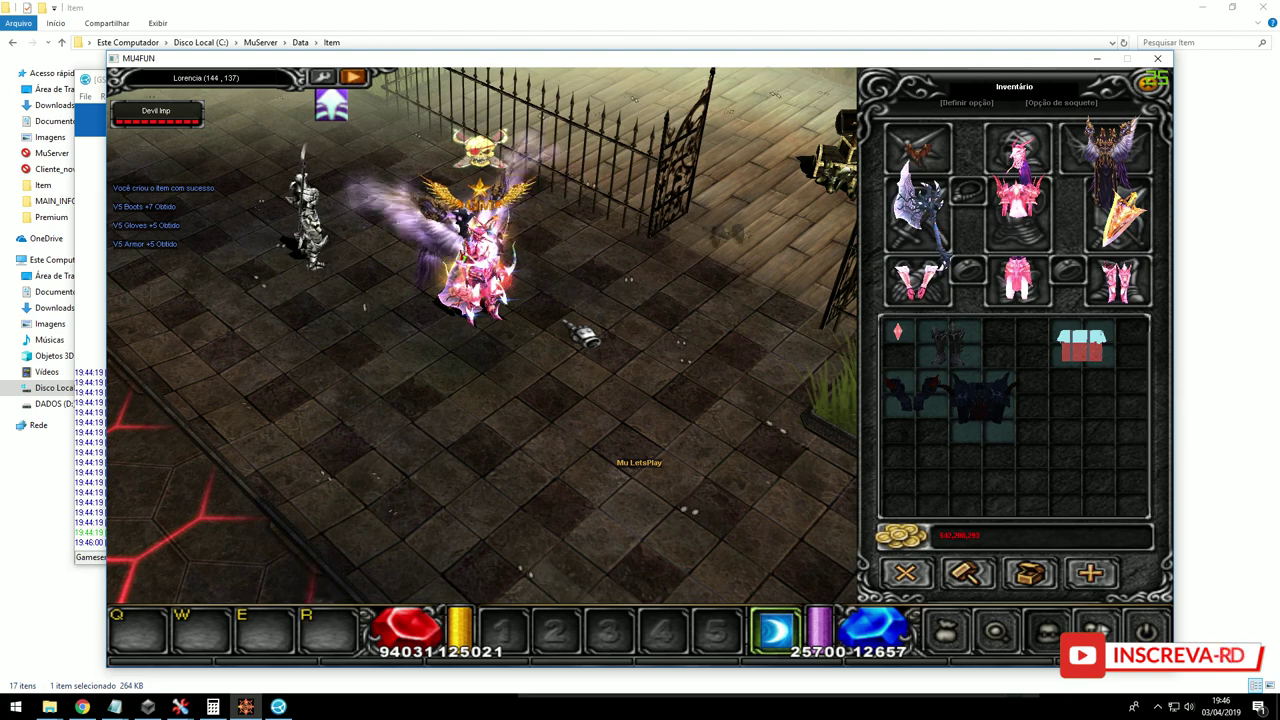
click(581, 330)
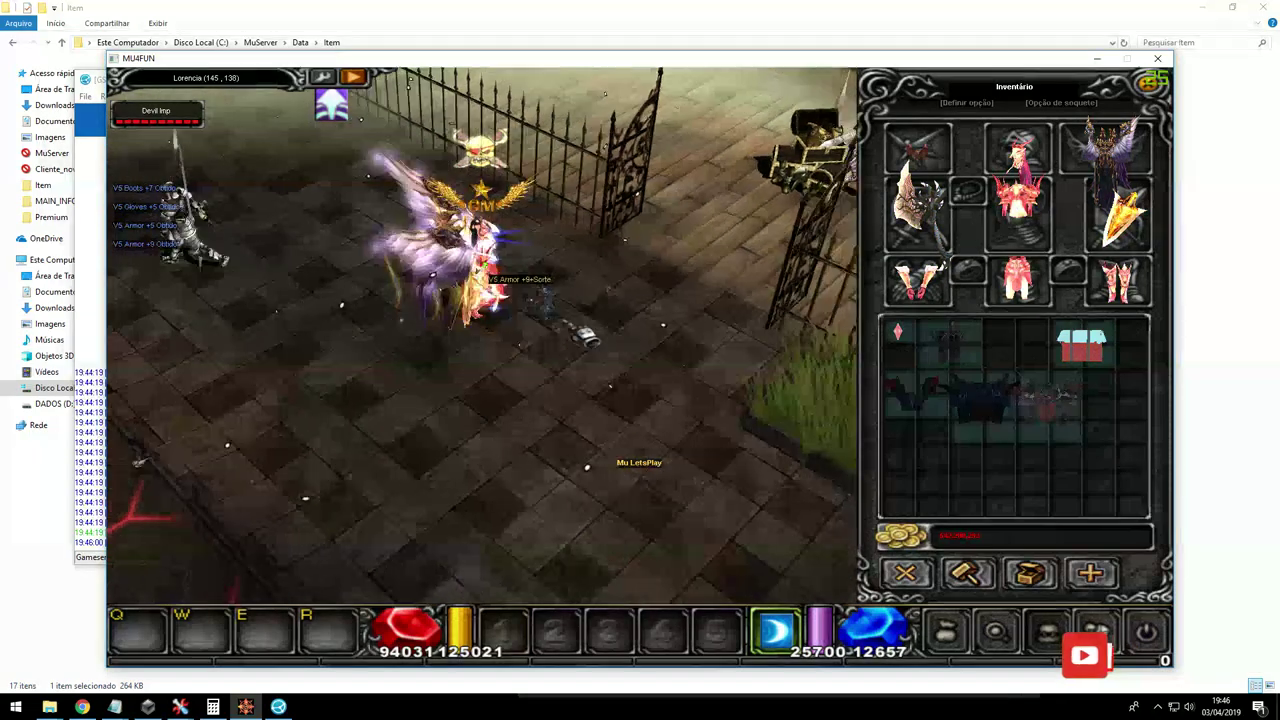
click(478, 333)
click(1116, 366)
click(460, 356)
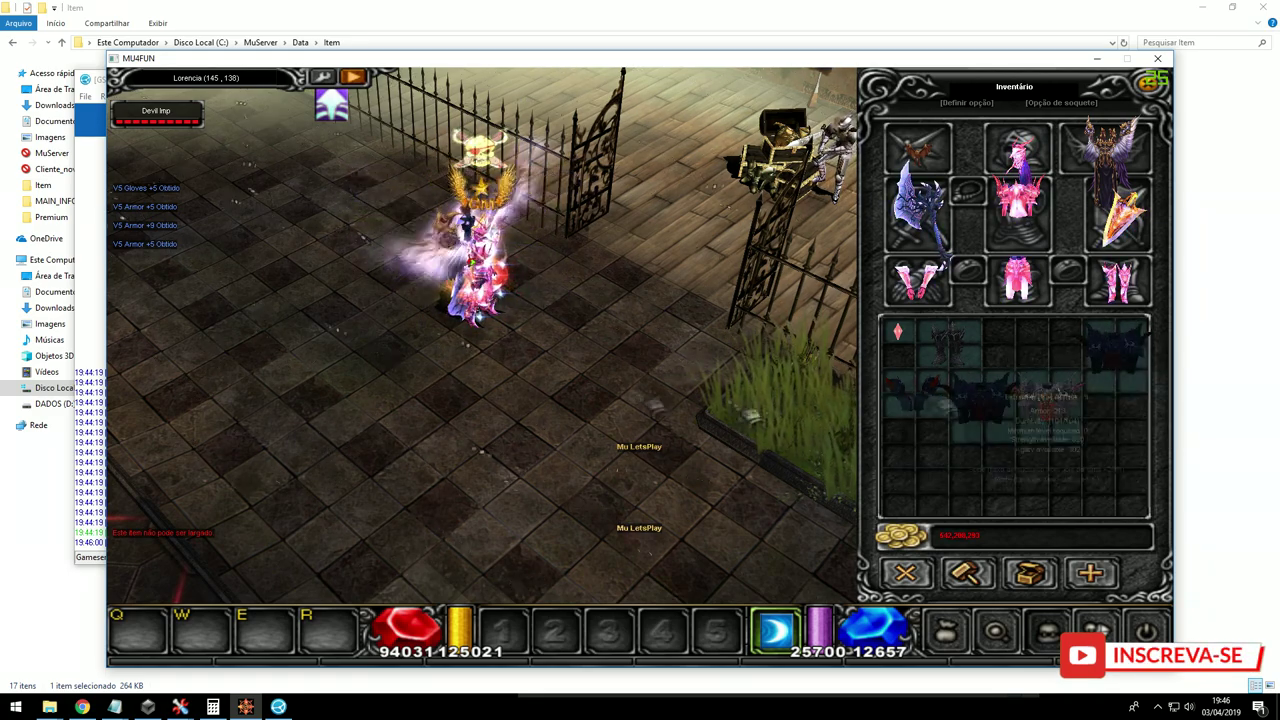
click(412, 332)
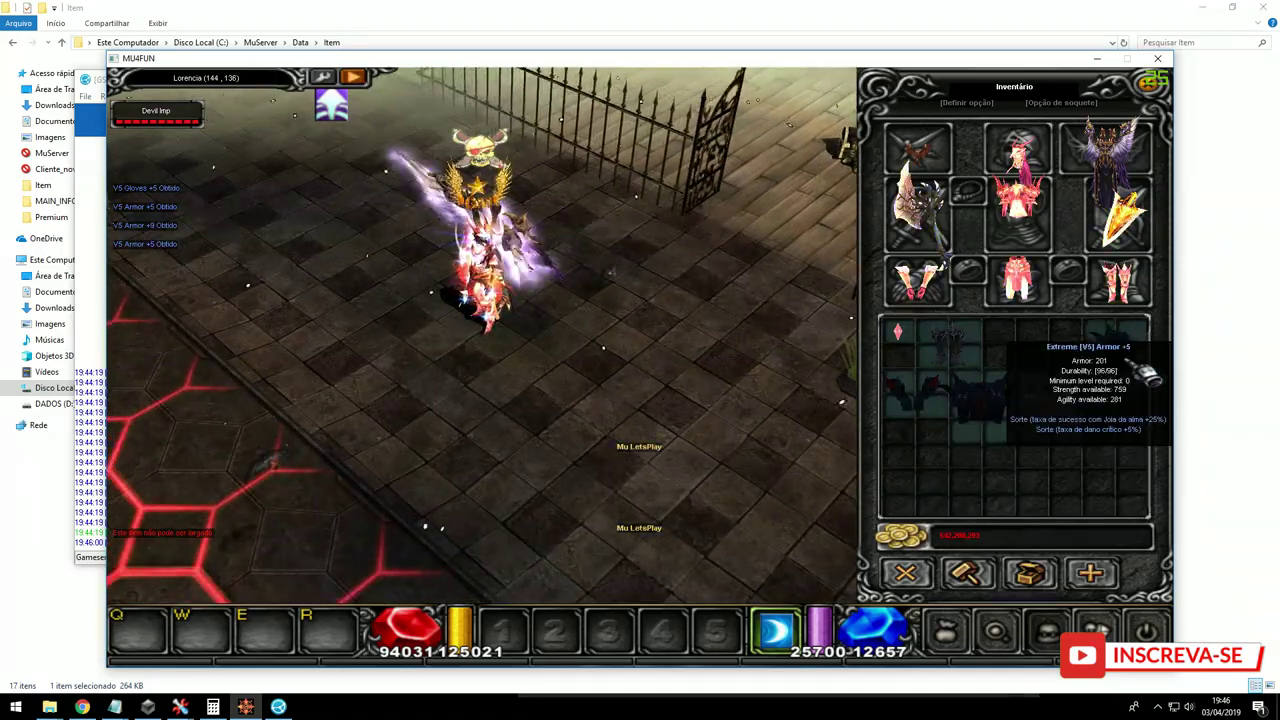
key(v)
click(672, 252)
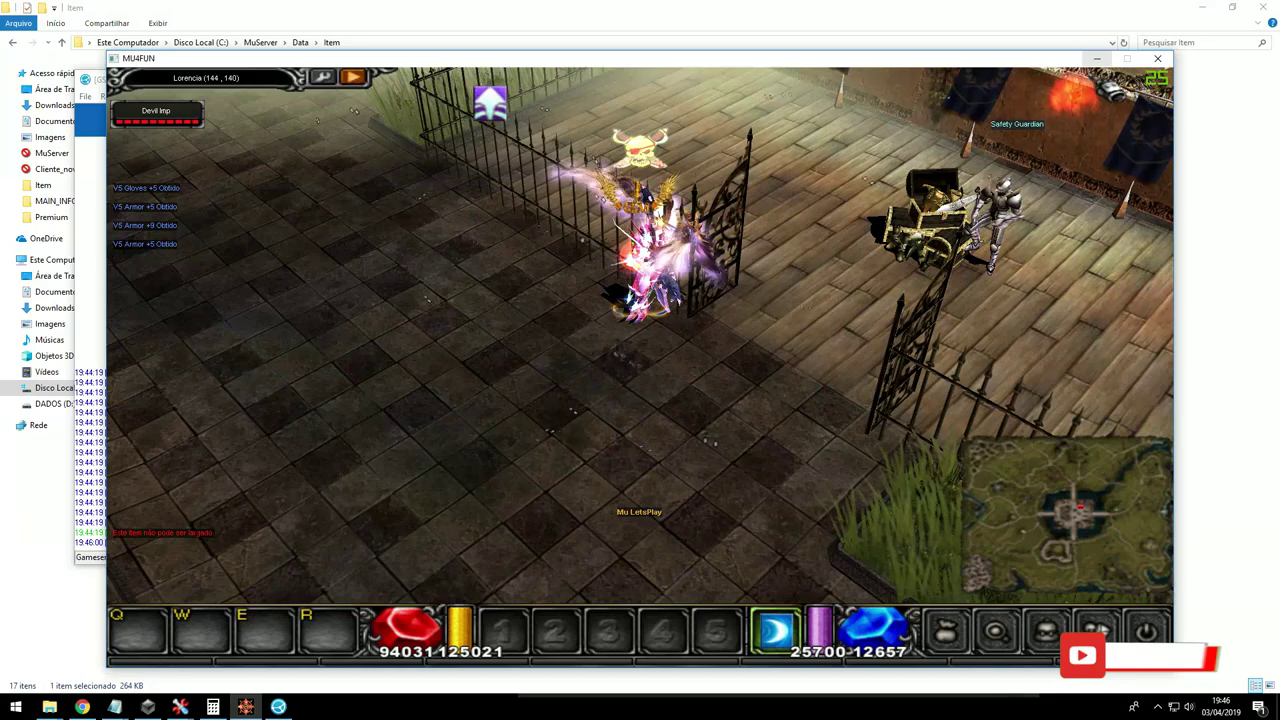
click(1097, 59)
click(797, 298)
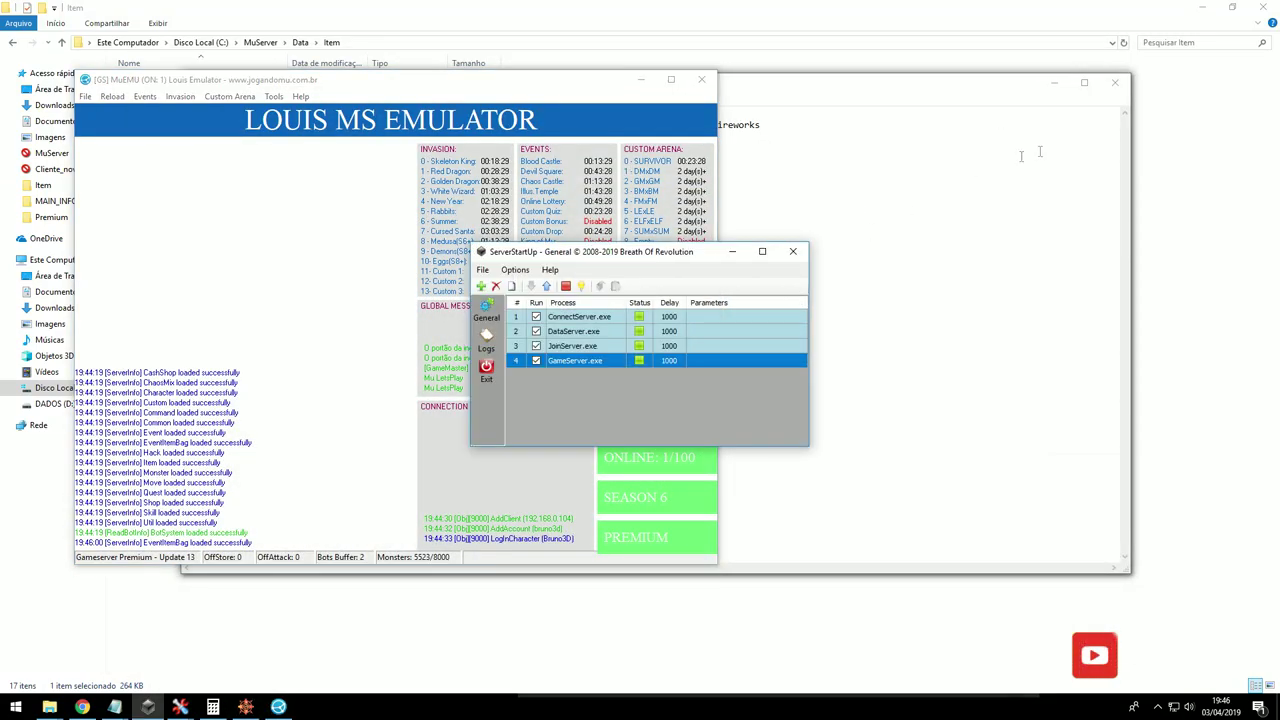
click(1156, 168)
click(245, 707)
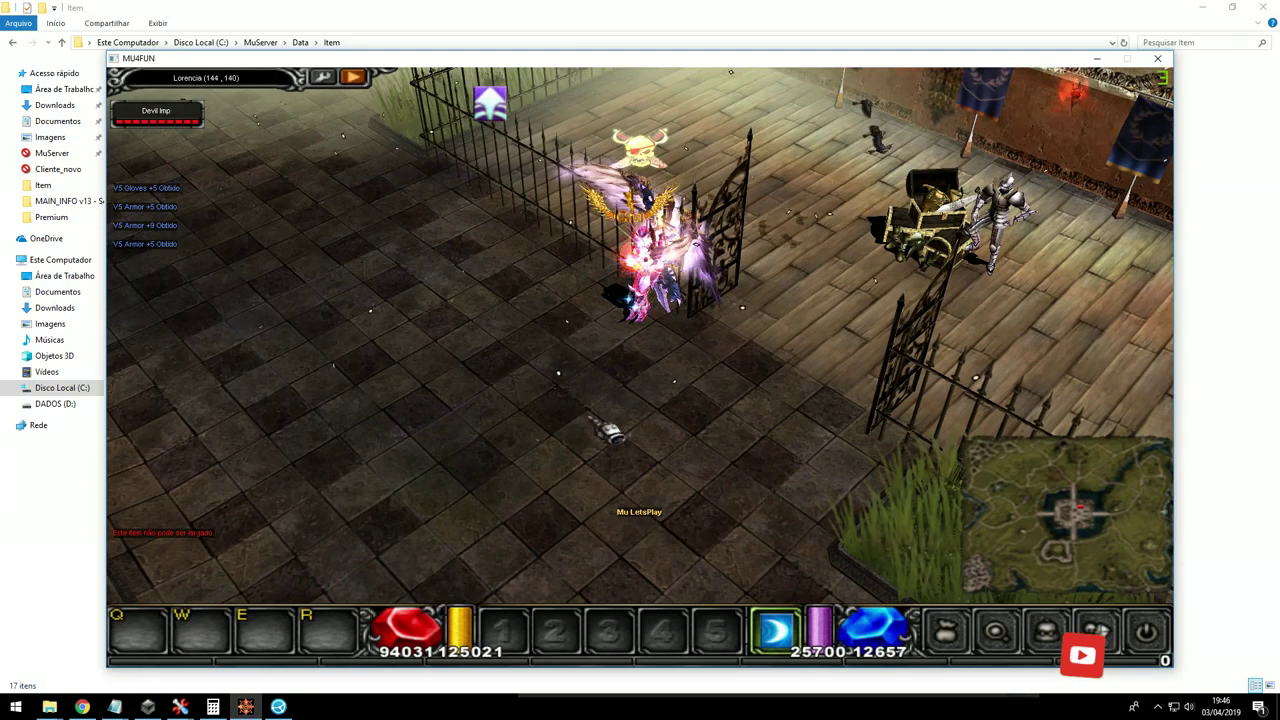
- Open the character's inventory and clear all its items with the chat command
key(v)
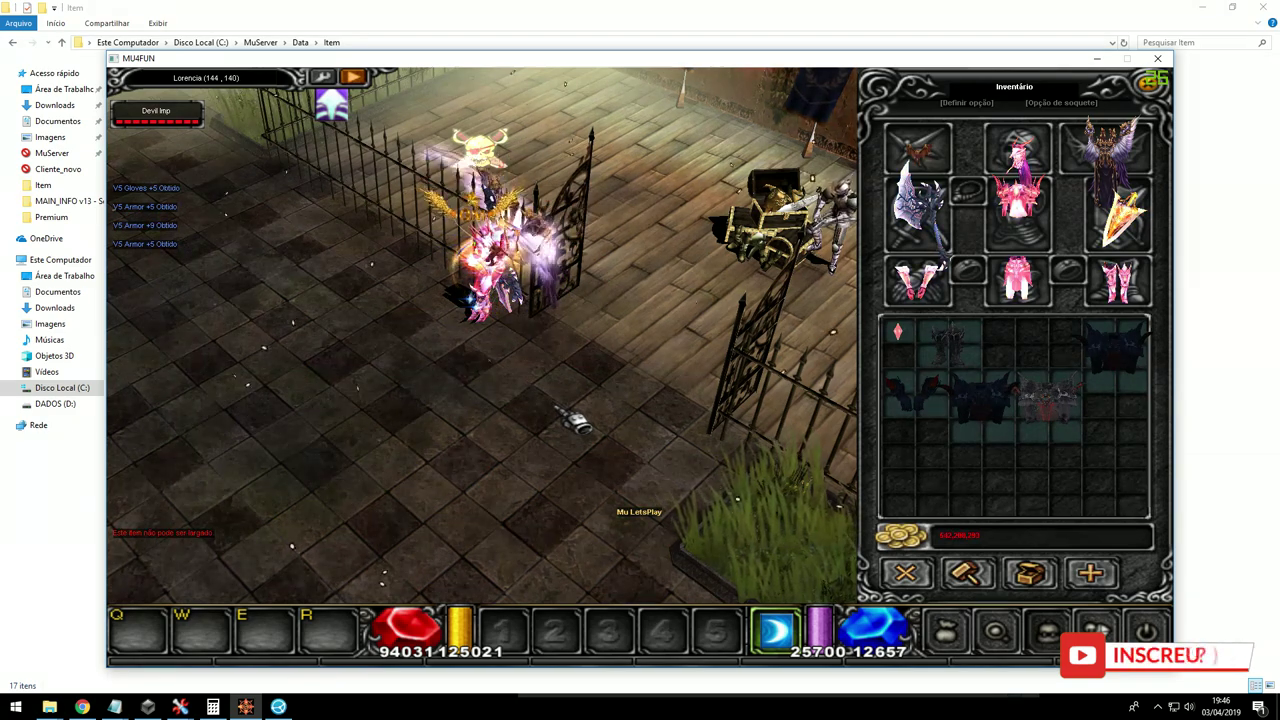
key(Return)
text(/lilimpar)
key(Return)
- Run the chat command /make 12 300 and repeat it to put a new box in the emptied inventory
key(Return)
text(/make 12 30)
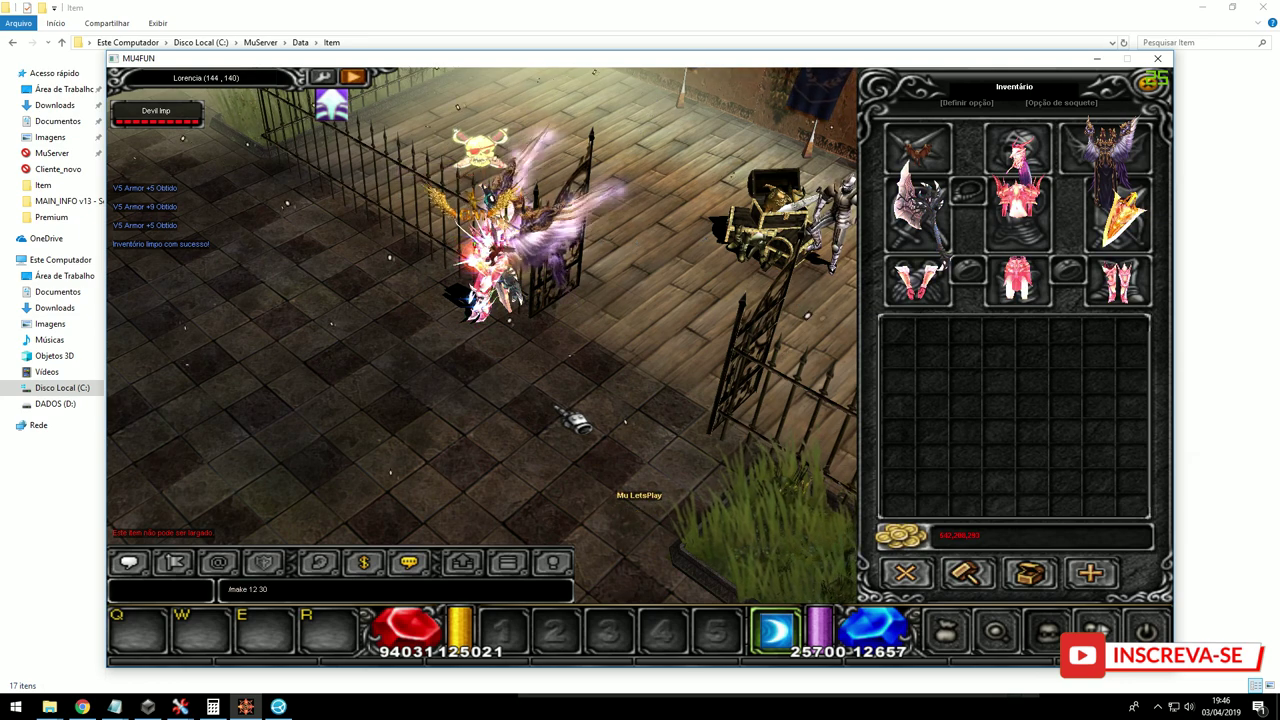
key(Return)
key(Return)
key(Up)
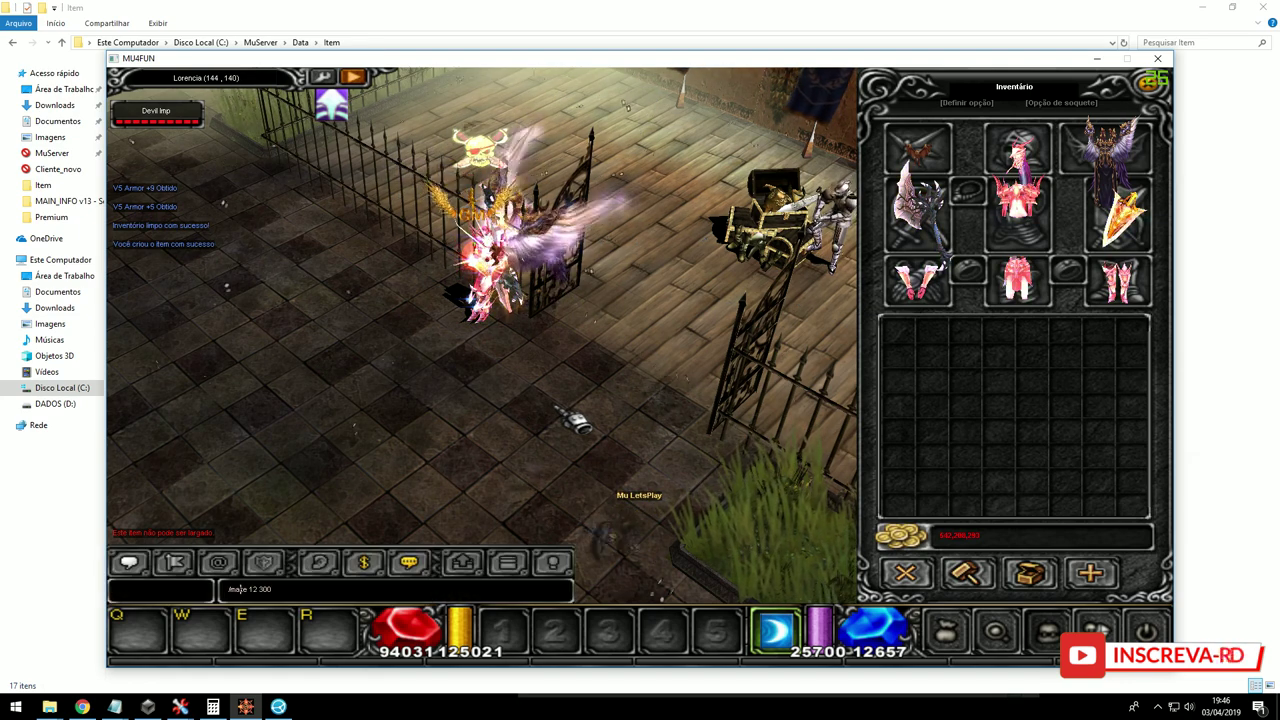
key(Return)
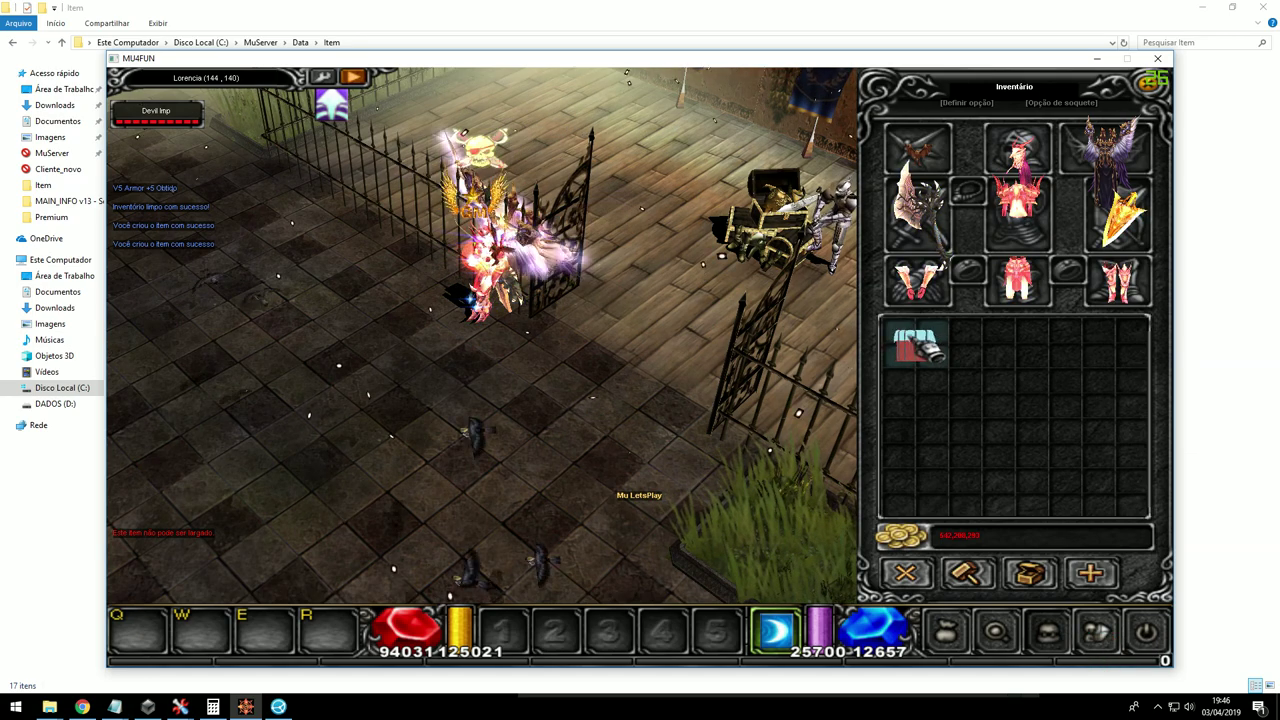
- Inspect the new box and the equipped armor in the inventory, and close the game
click(915, 345)
click(1018, 215)
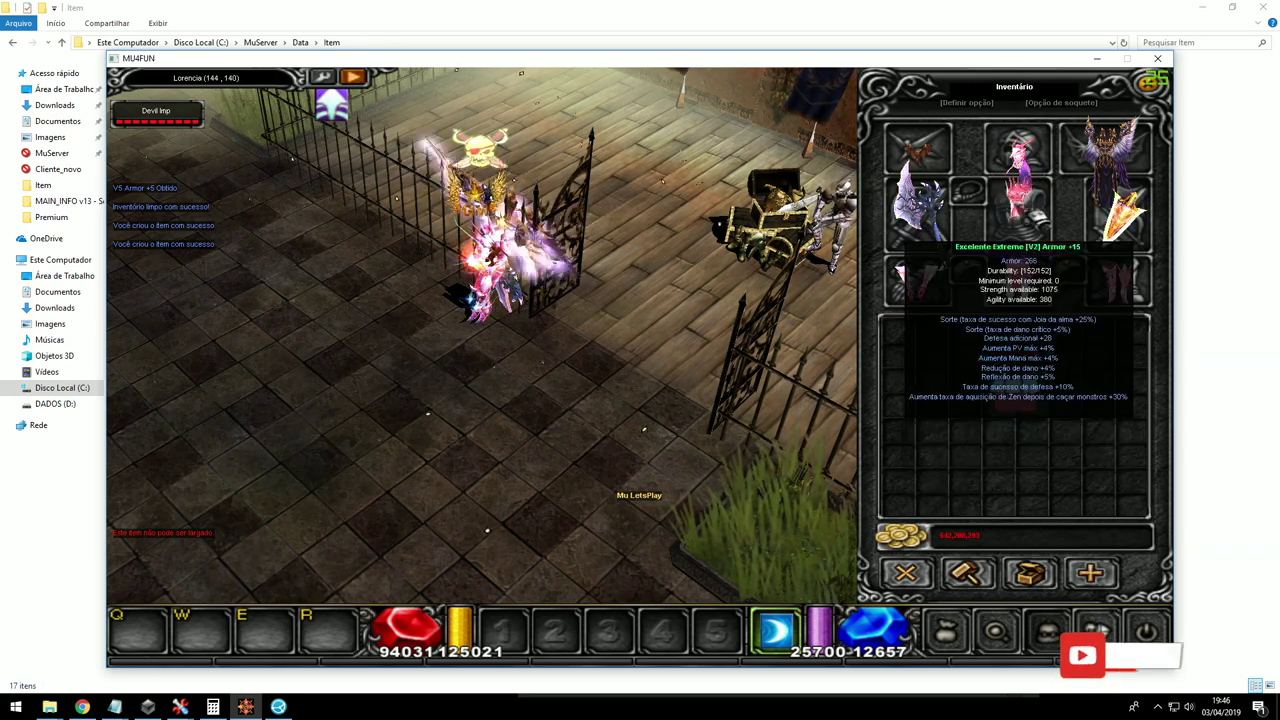
click(978, 367)
click(1158, 59)
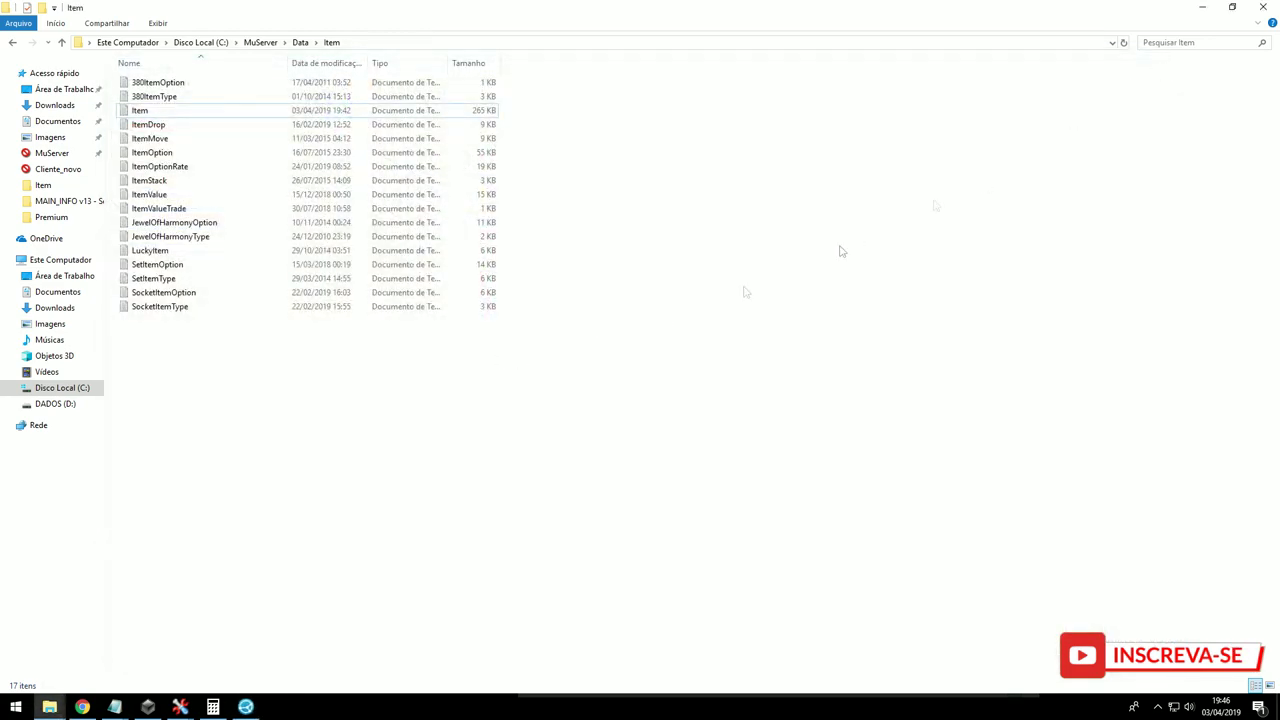
- Minimize the server's Item folder window and close the Box folder window
click(1200, 7)
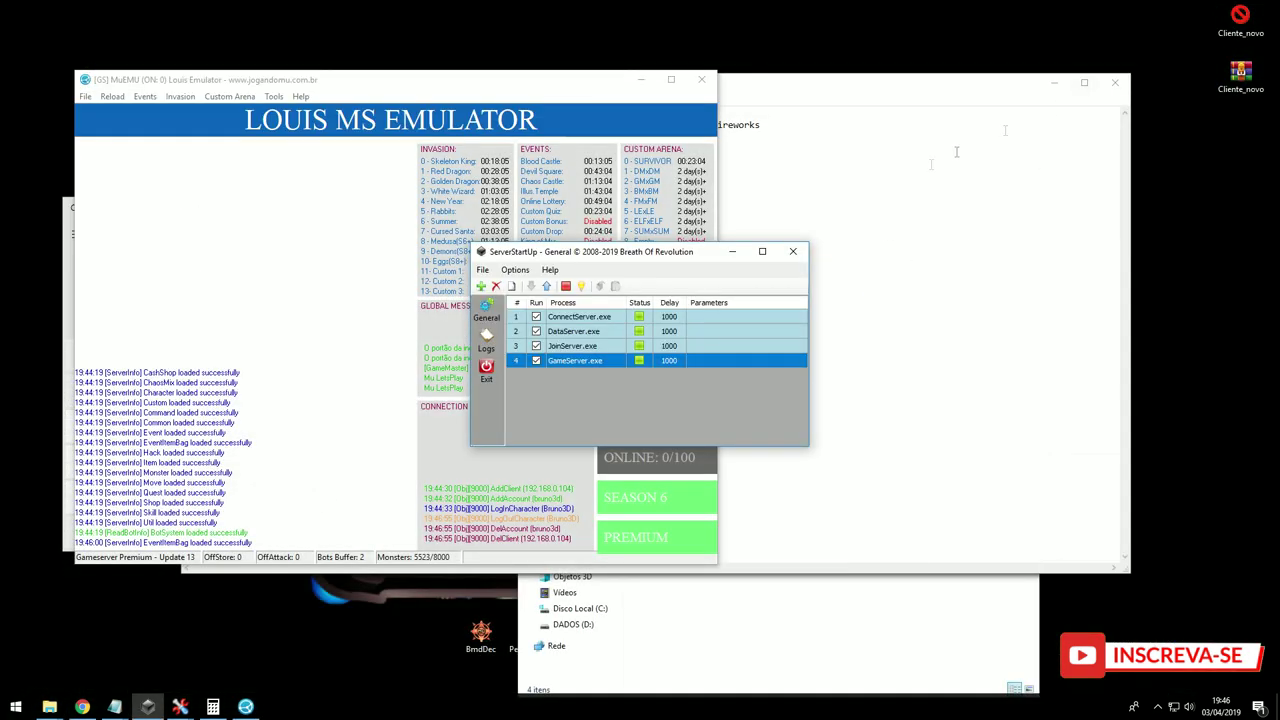
click(956, 152)
click(1106, 86)
click(841, 602)
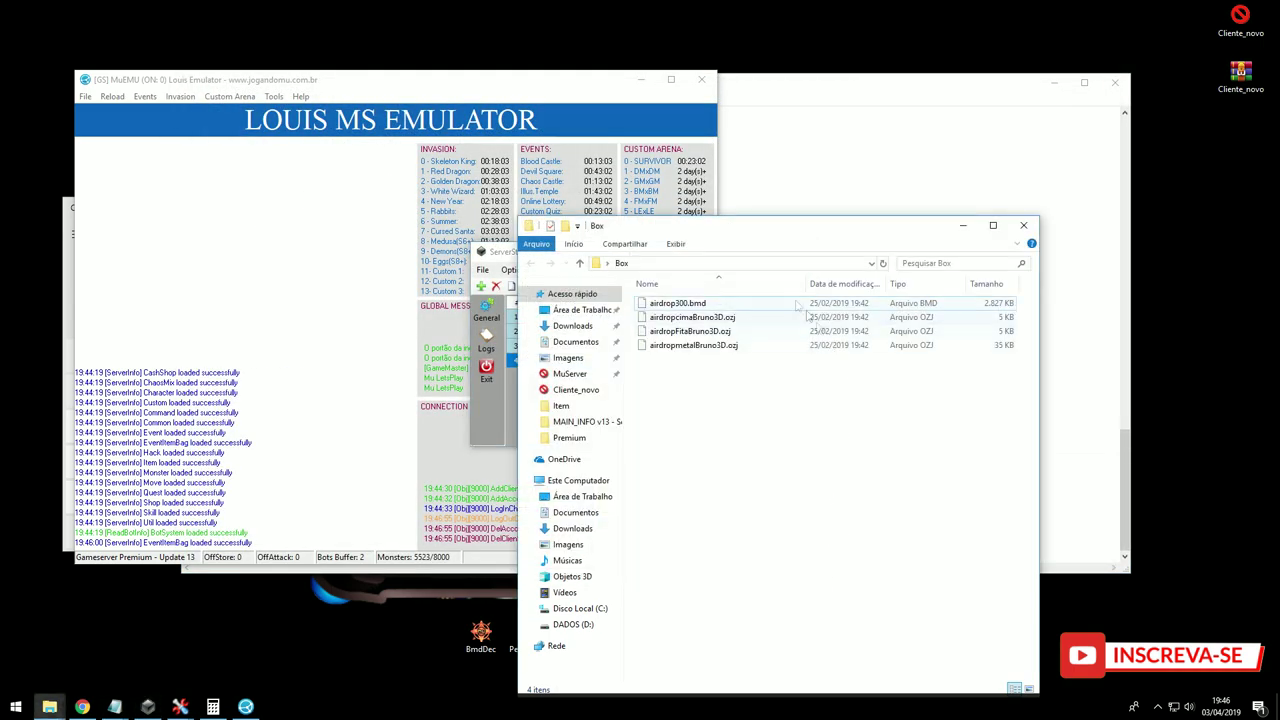
click(1023, 229)
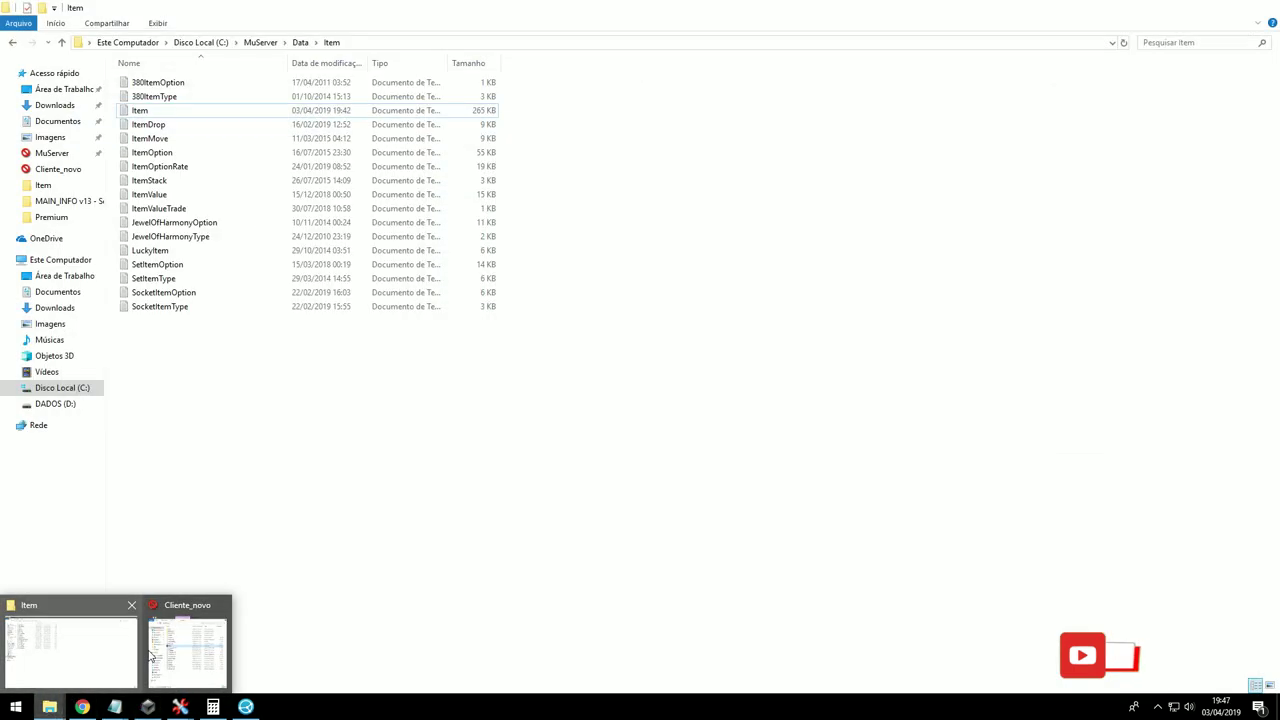
- In the Cliente_novo folder, browse to Data\Local\Por and open the ItemTooltip_por text file
click(187, 648)
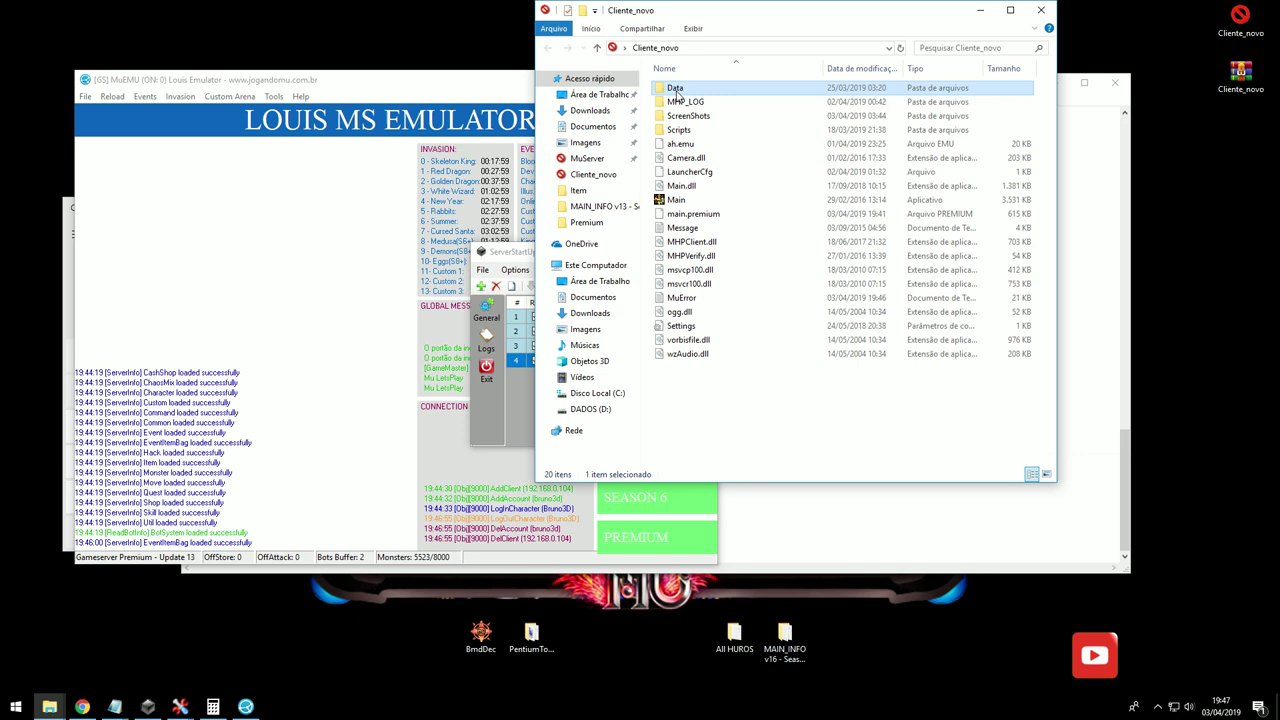
double_click(676, 88)
double_click(680, 183)
double_click(679, 104)
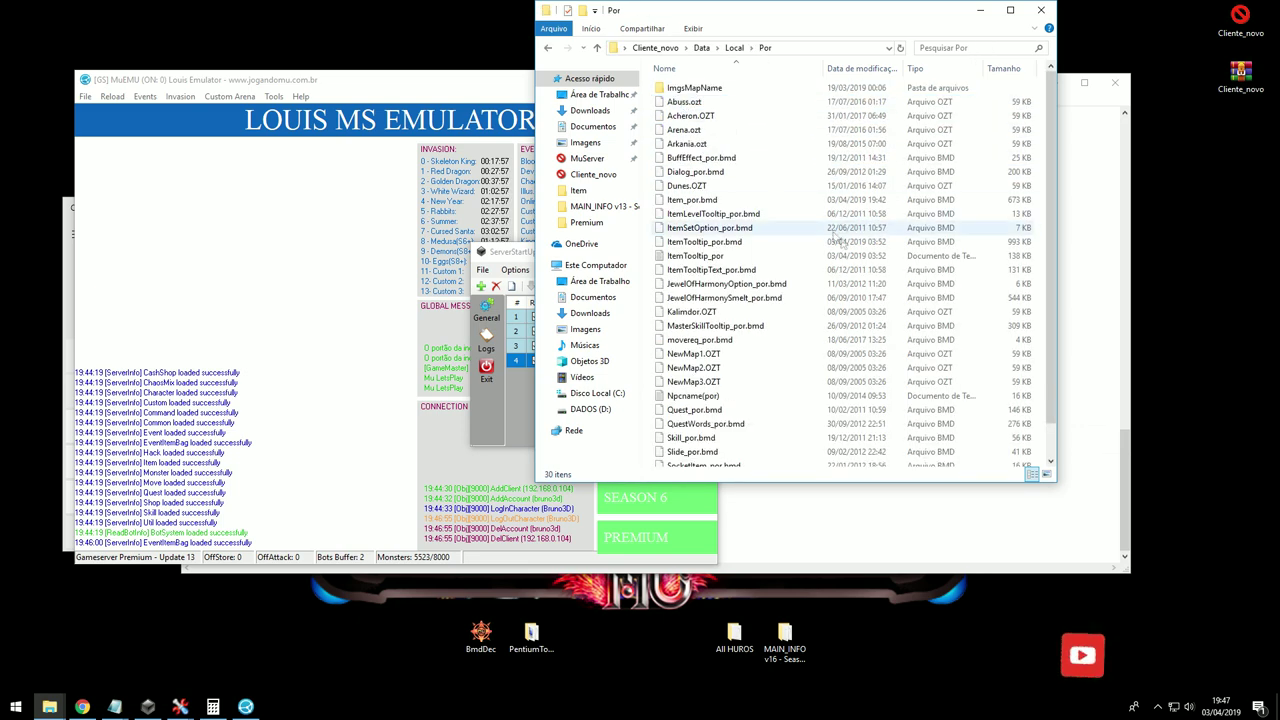
double_click(695, 256)
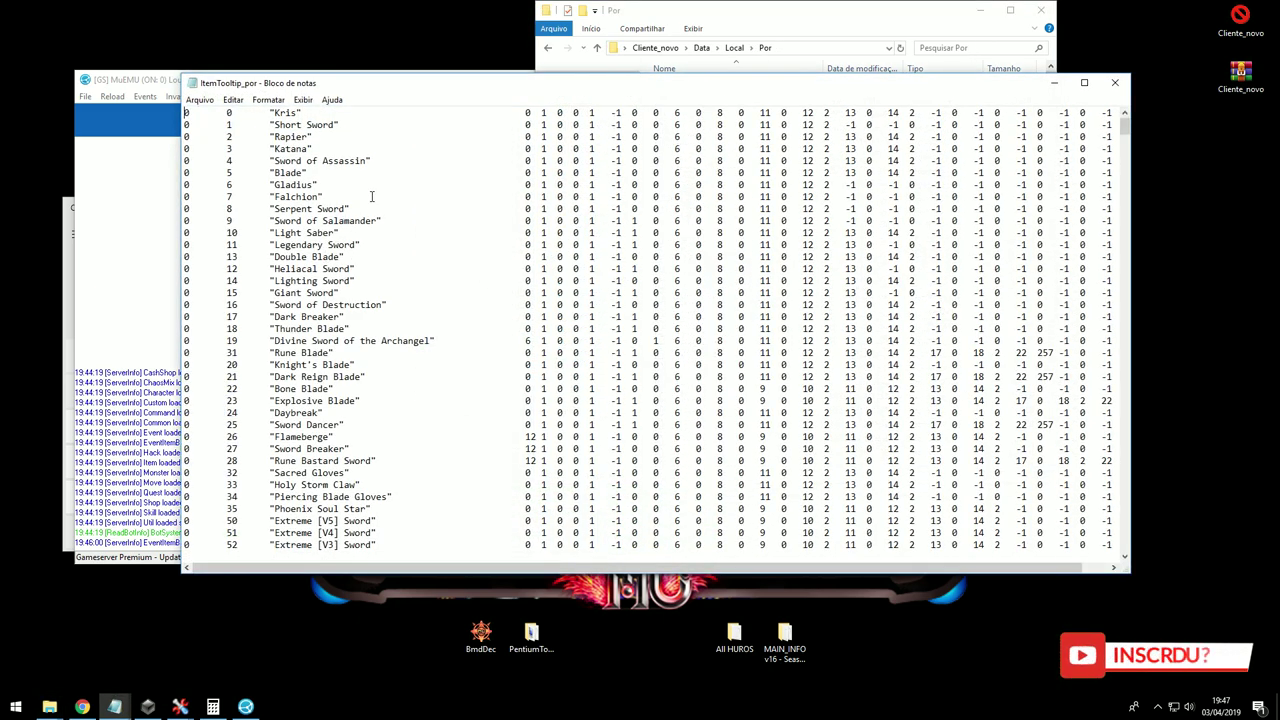
- Find "box of l" in the tooltip file and copy the whole "Box of Luck" line
key(ctrl+f)
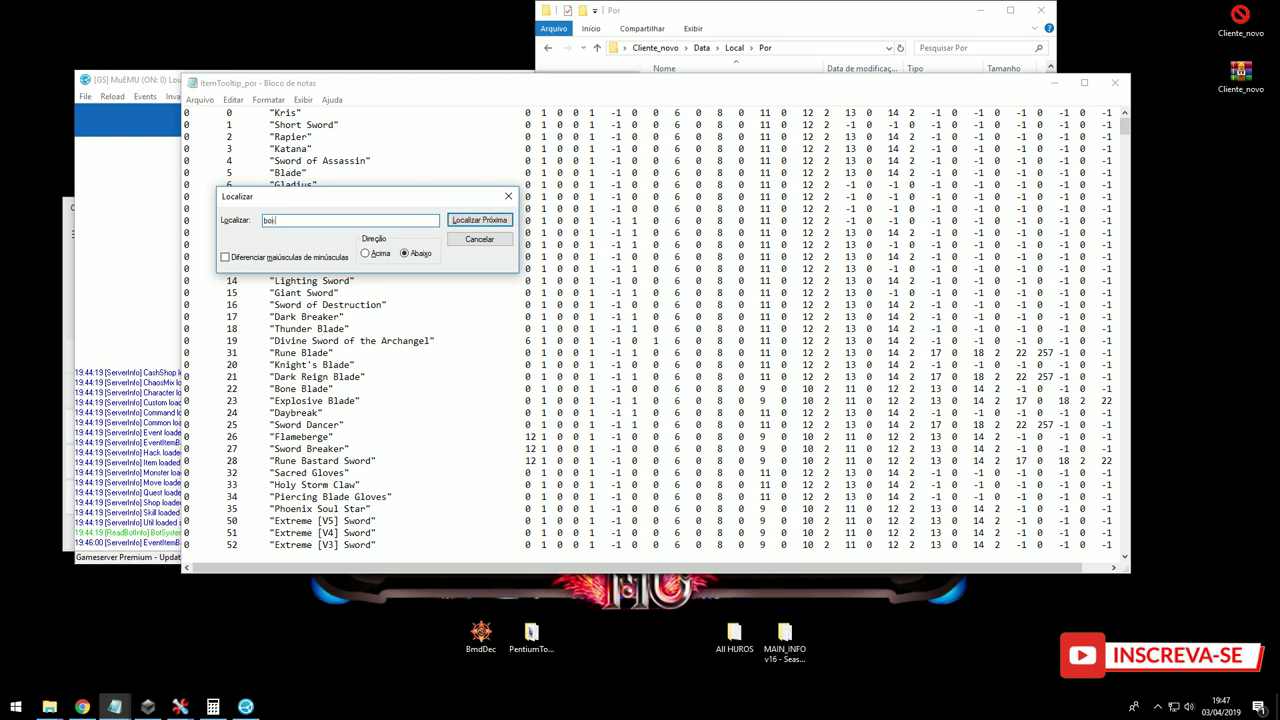
text(box of l)
key(Return)
key(Escape)
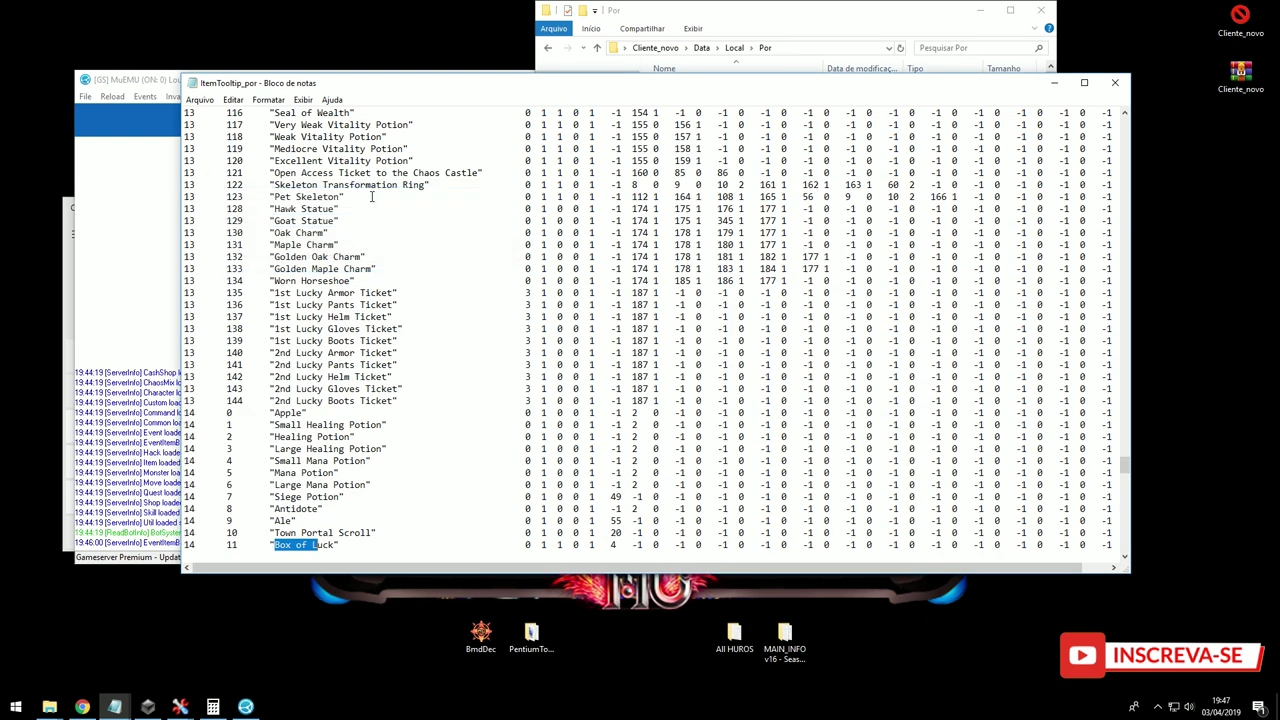
scroll(650, 400, down, 3)
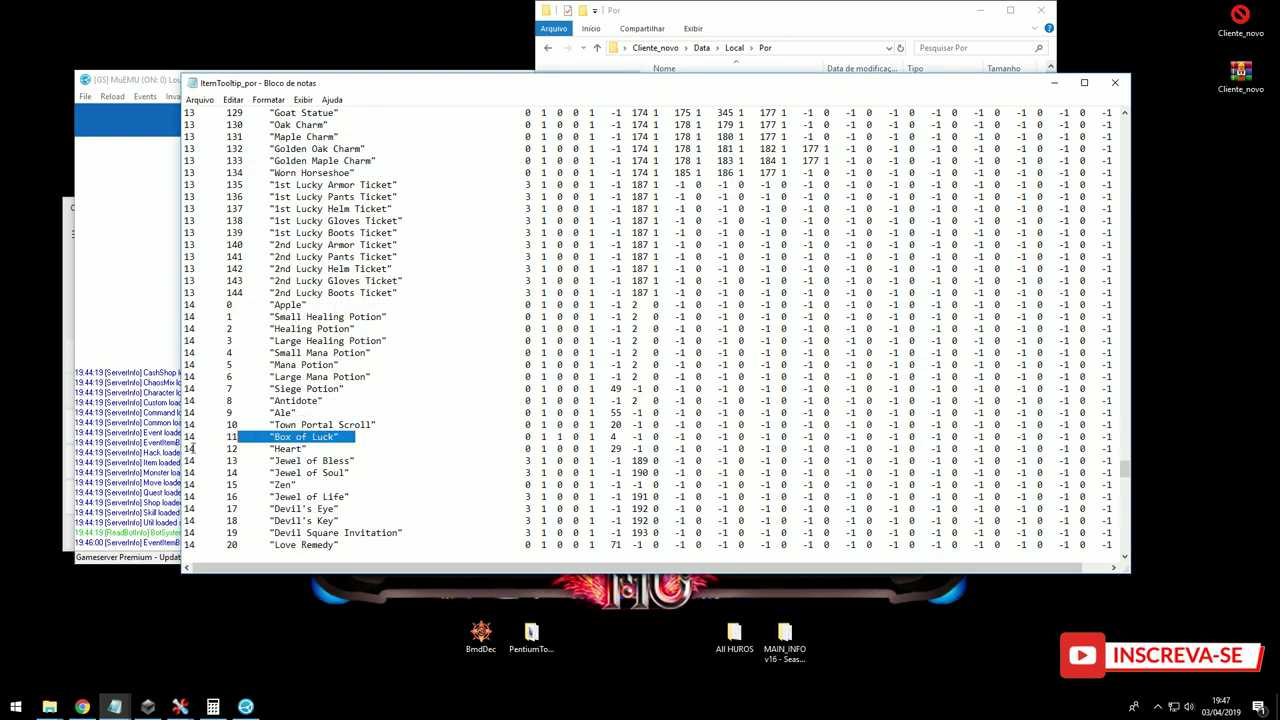
drag(184, 440, 185, 449)
key(ctrl+c)
- Paste the copied line at the end of section 14, directly below "Jewel of Full"
scroll(237, 428, down, 20)
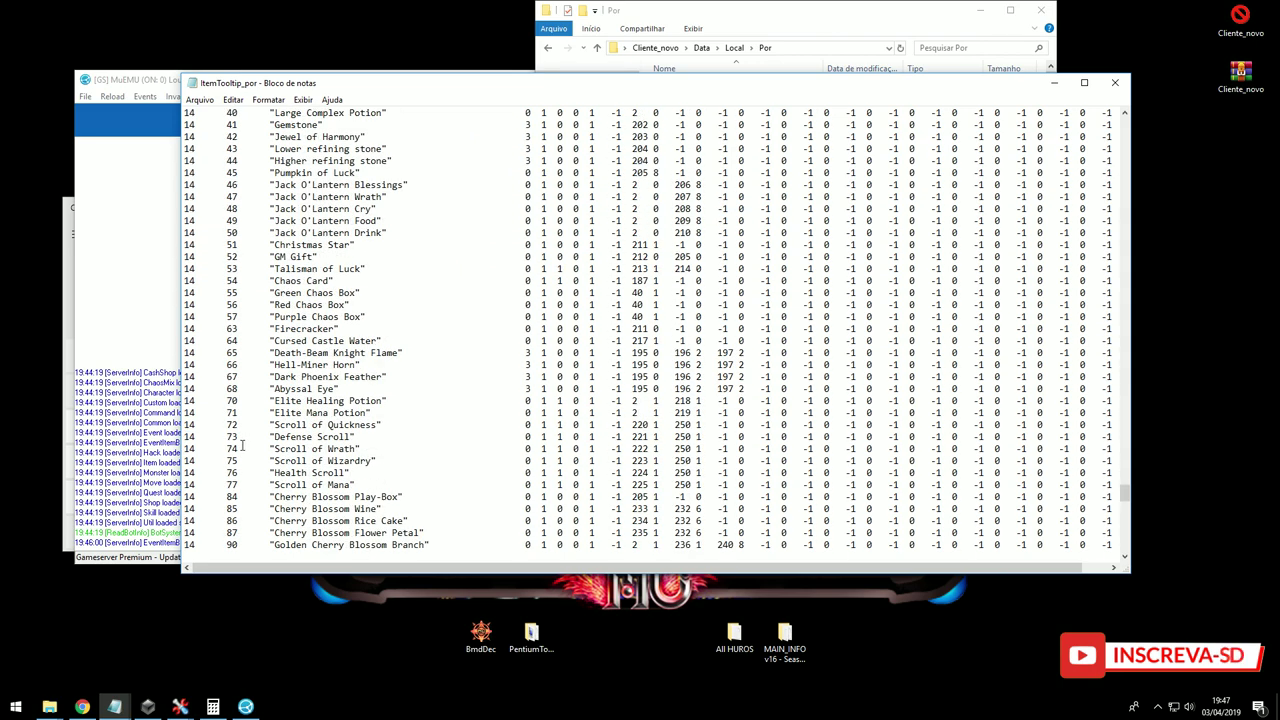
scroll(240, 447, down, 18)
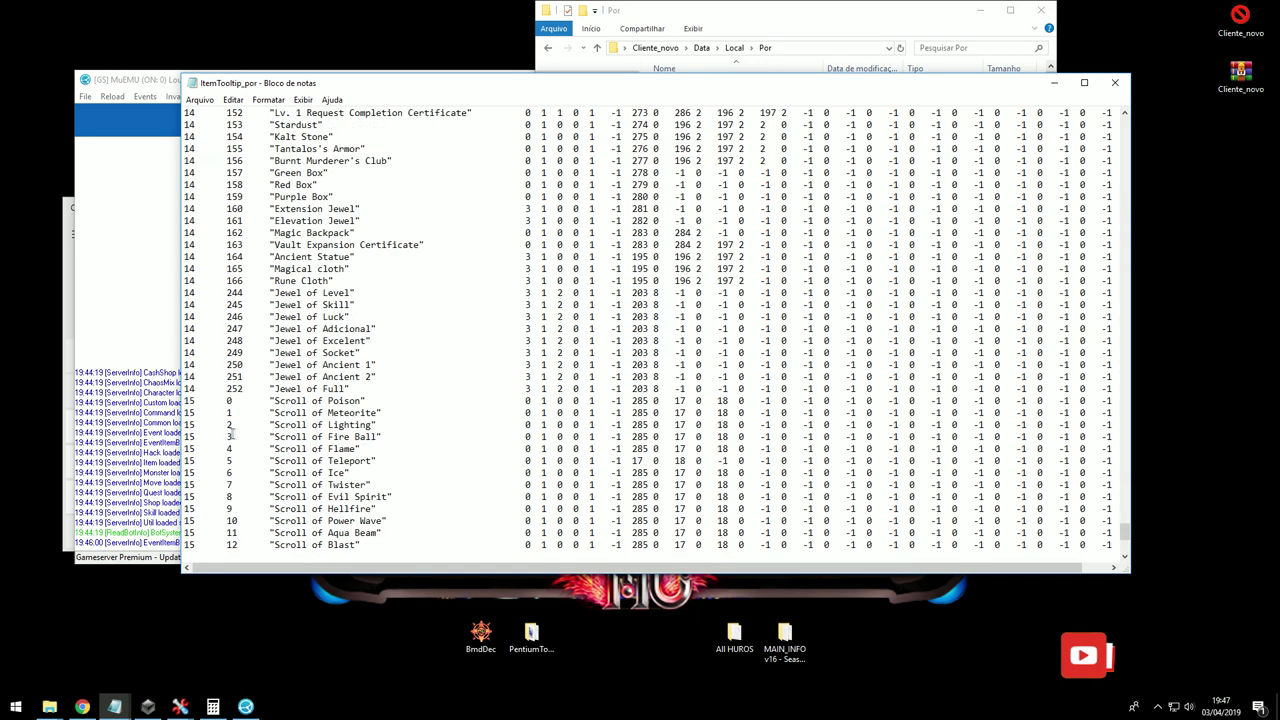
key(Return)
key(ctrl+v)
key(BackSpace)
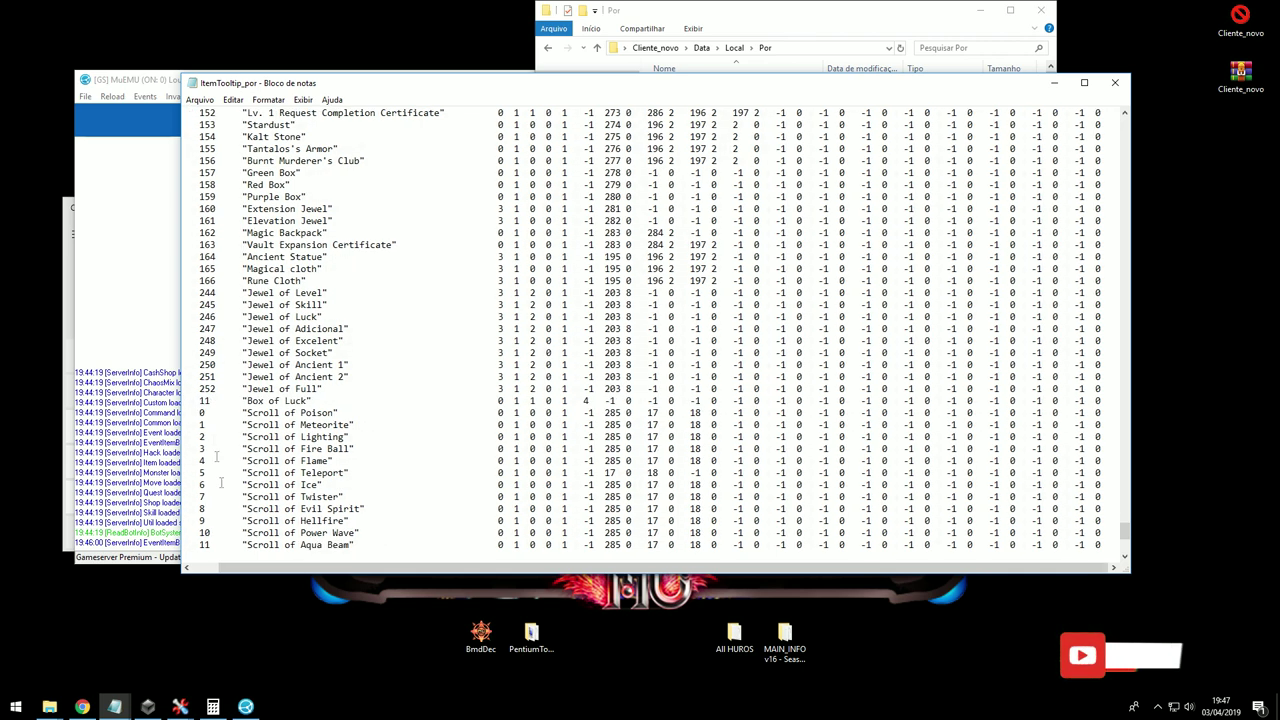
- Change the pasted line to index 300 and name "Box of Air Drop", align its columns, and save and close the file
key(Home)
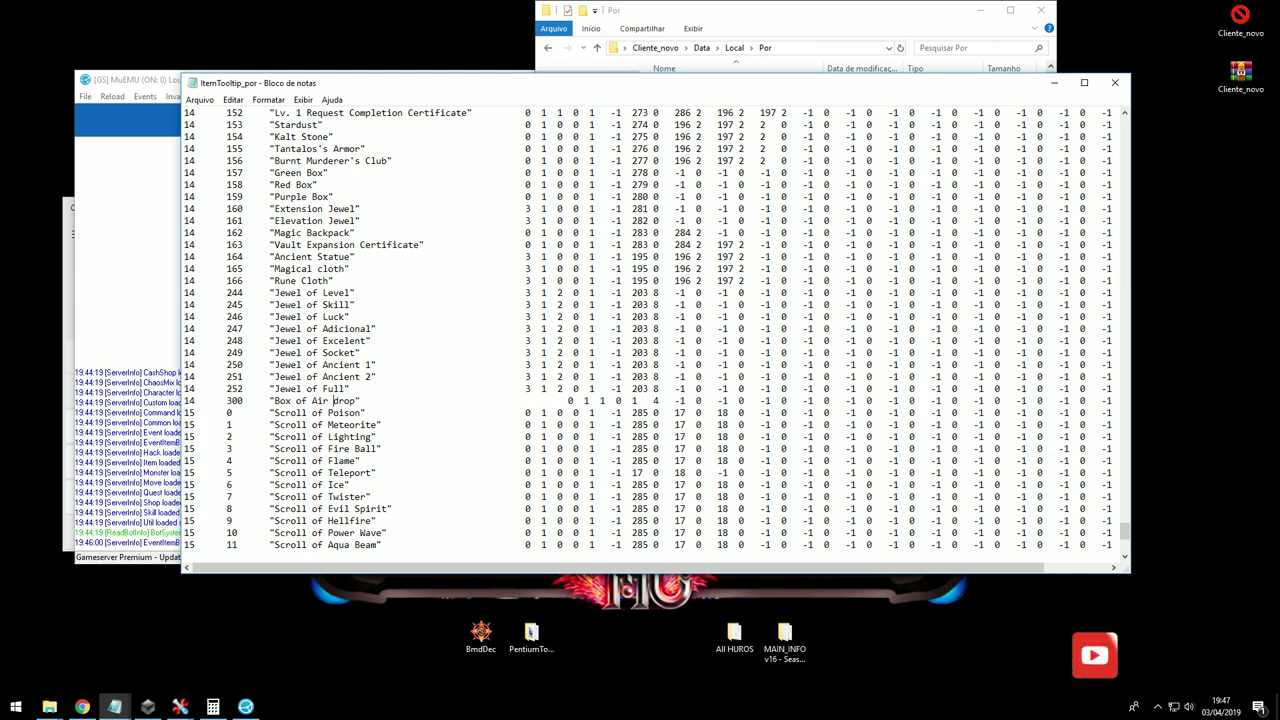
key(Delete)
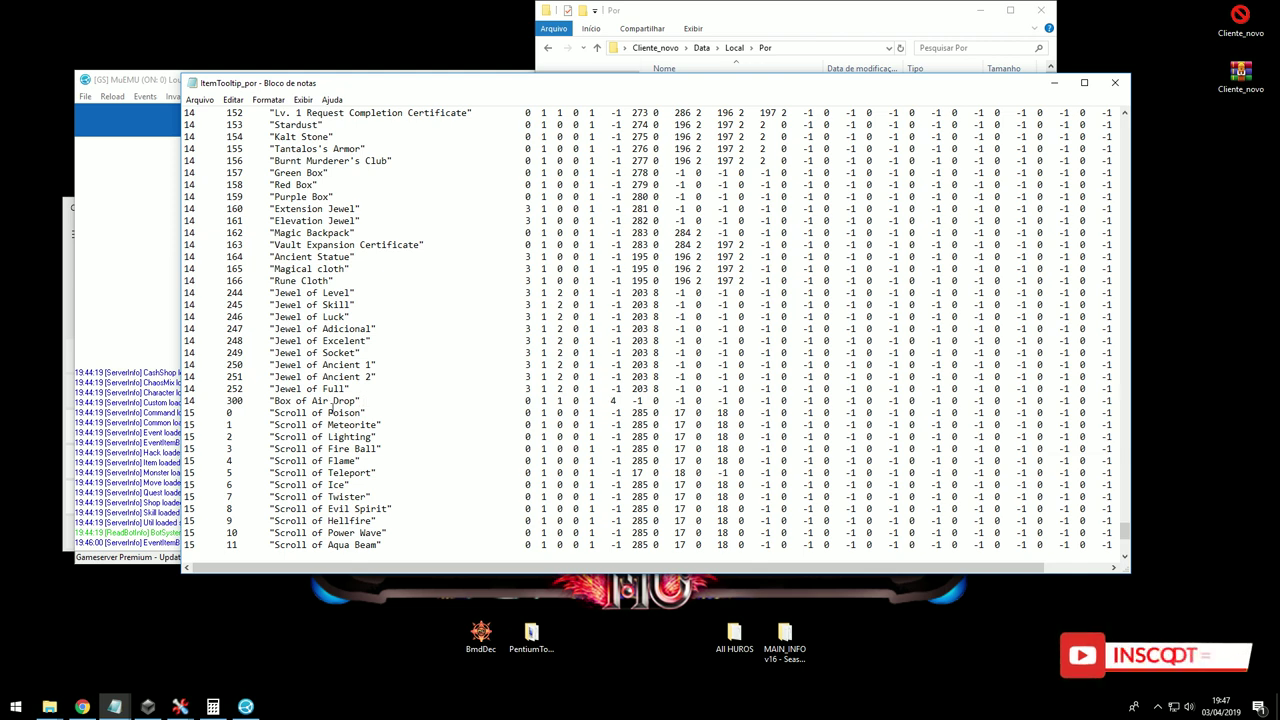
click(1116, 83)
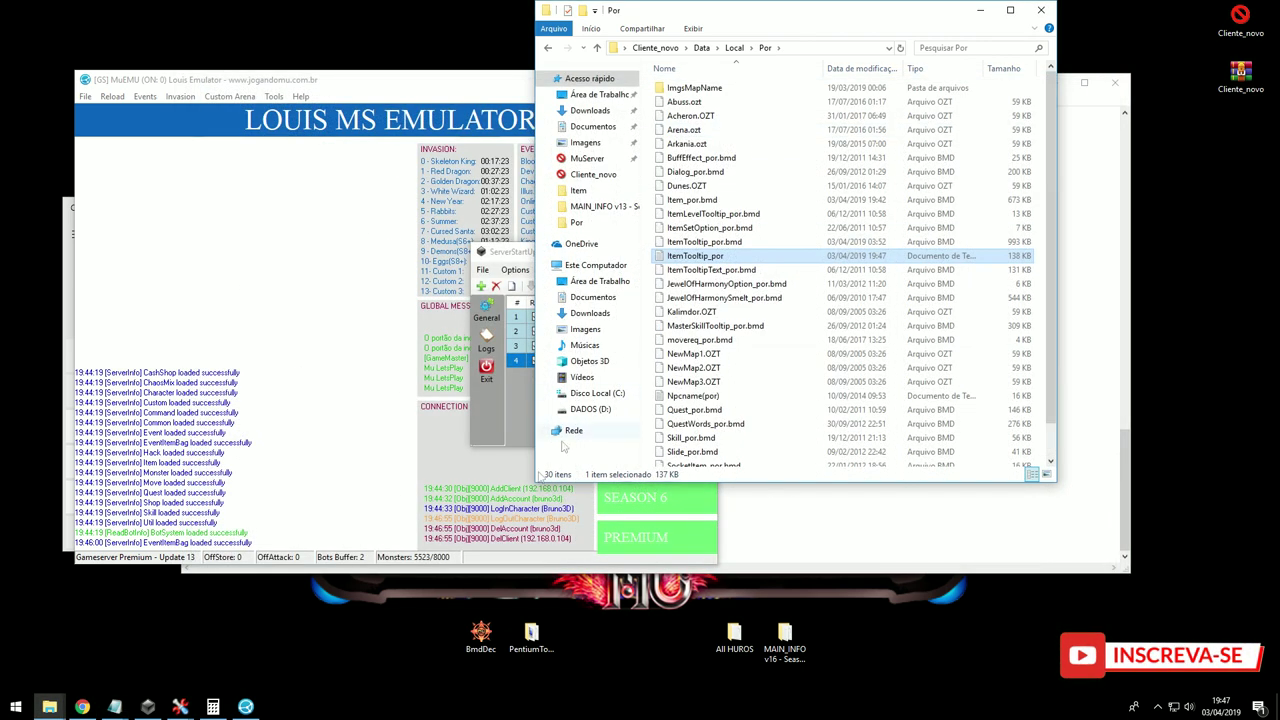
- Launch BmdDec and start the EX603 encryption for ItemToolTip.txt
double_click(489, 652)
click(540, 319)
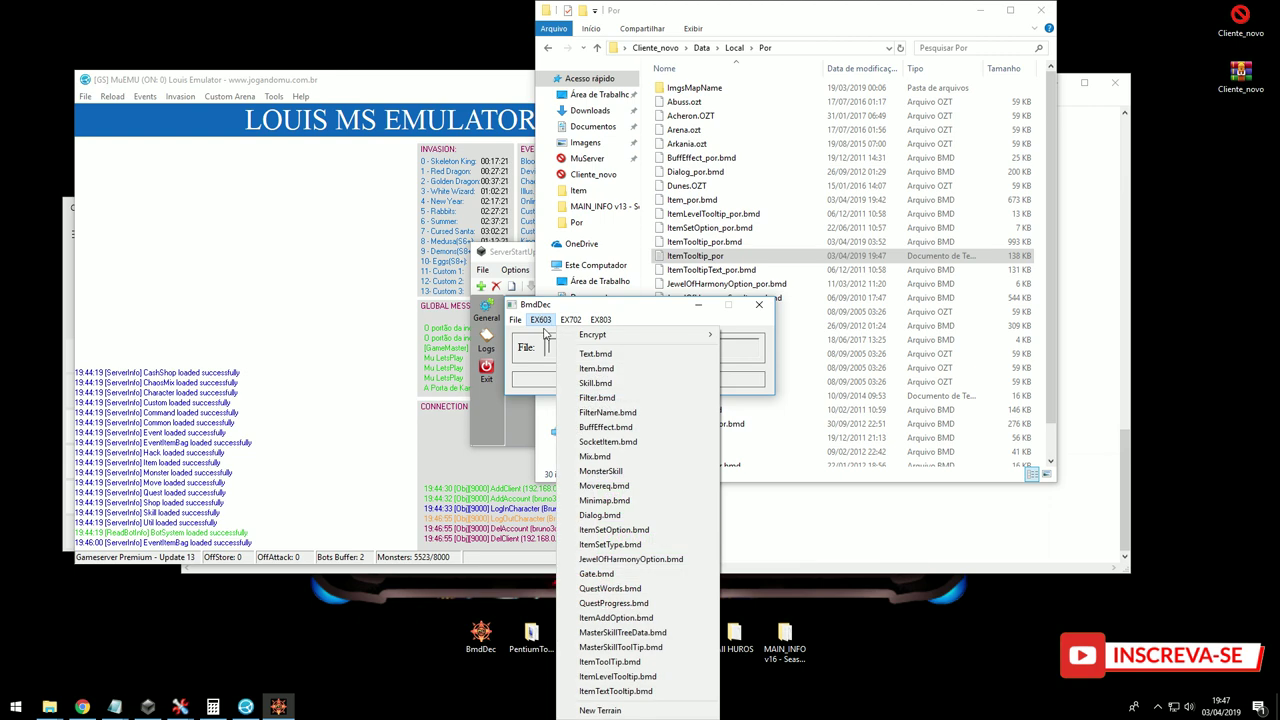
click(544, 323)
click(545, 323)
mouse_move(583, 339)
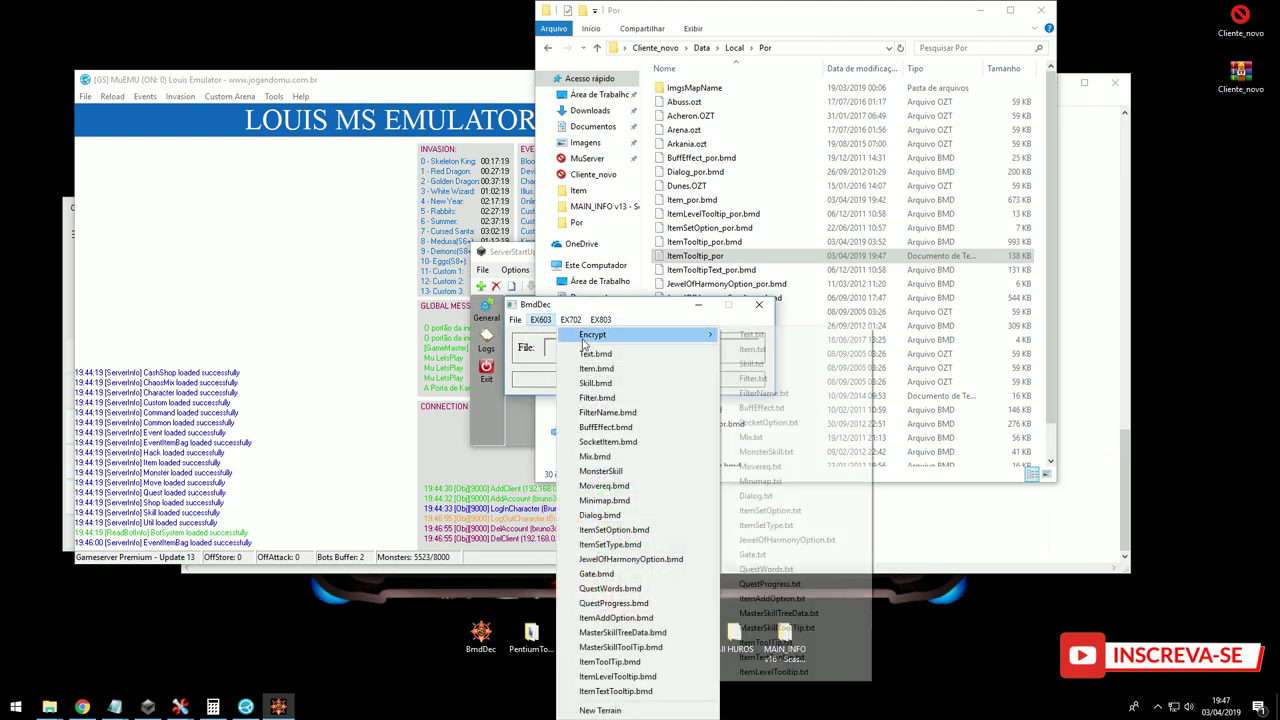
click(795, 641)
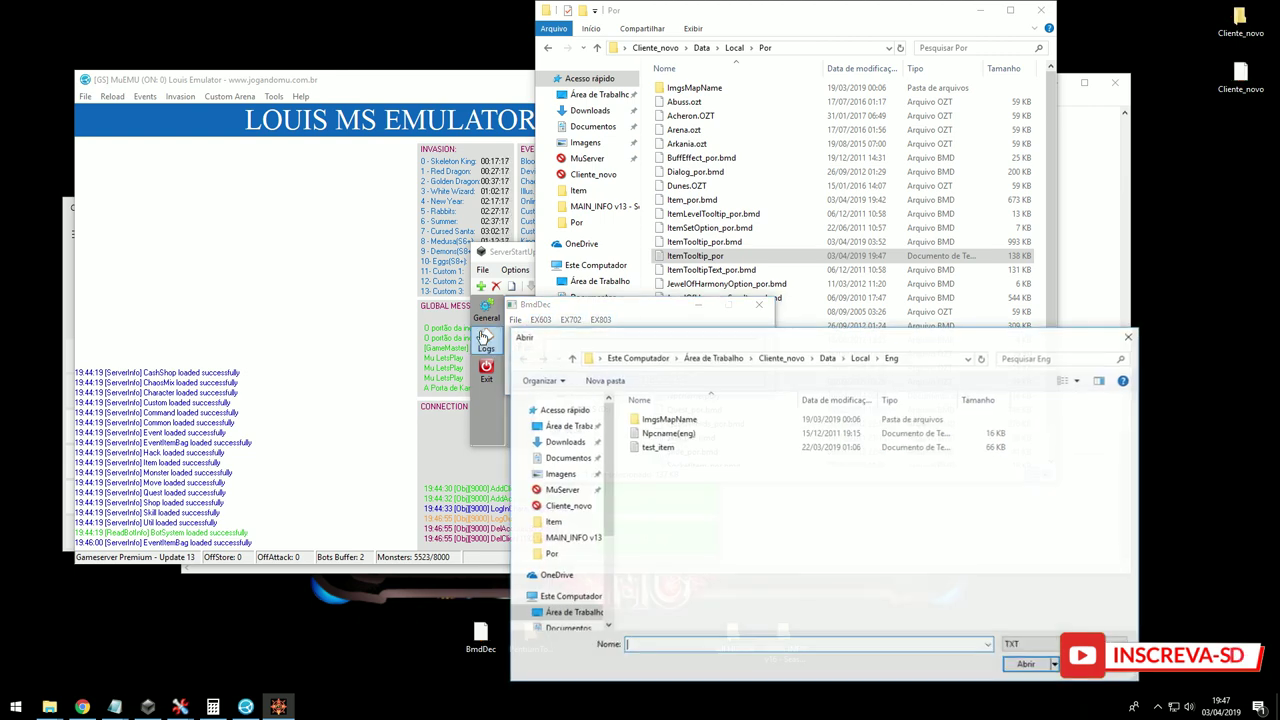
- Load ItemTooltip_por from the client's Data\Local\Por folder as the file to encrypt
drag(806, 344, 646, 286)
click(702, 300)
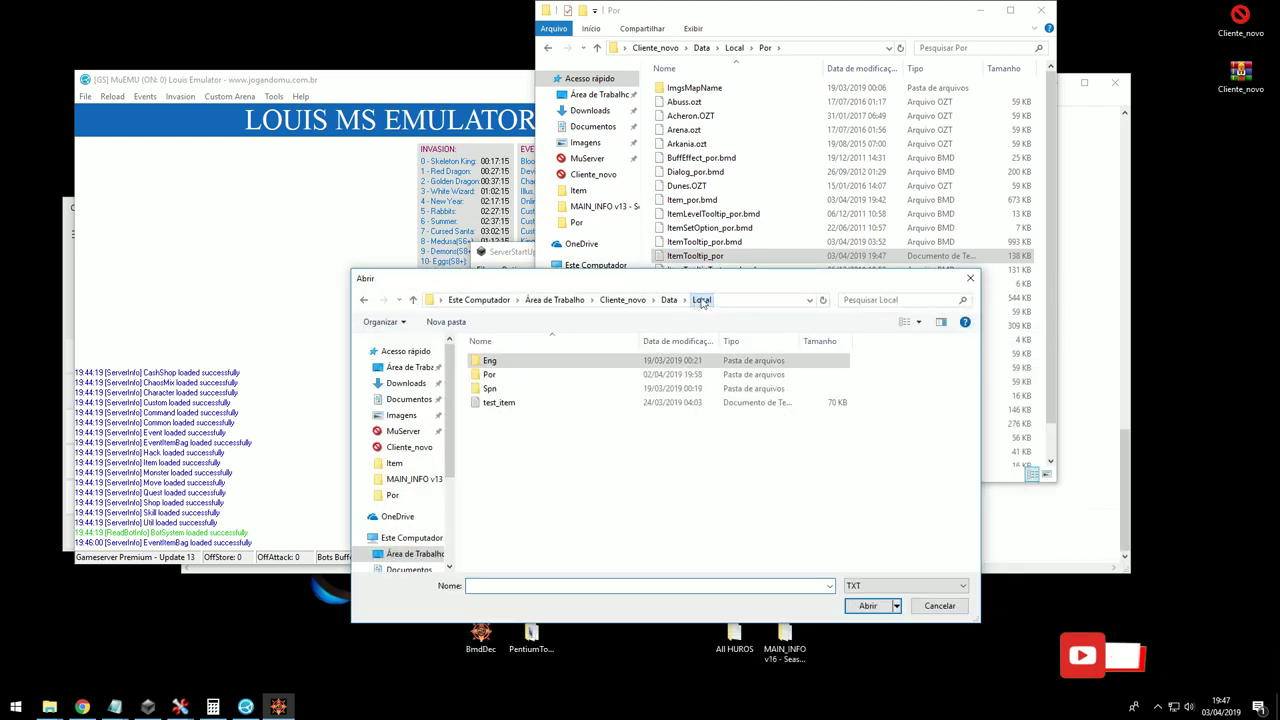
double_click(489, 374)
click(540, 376)
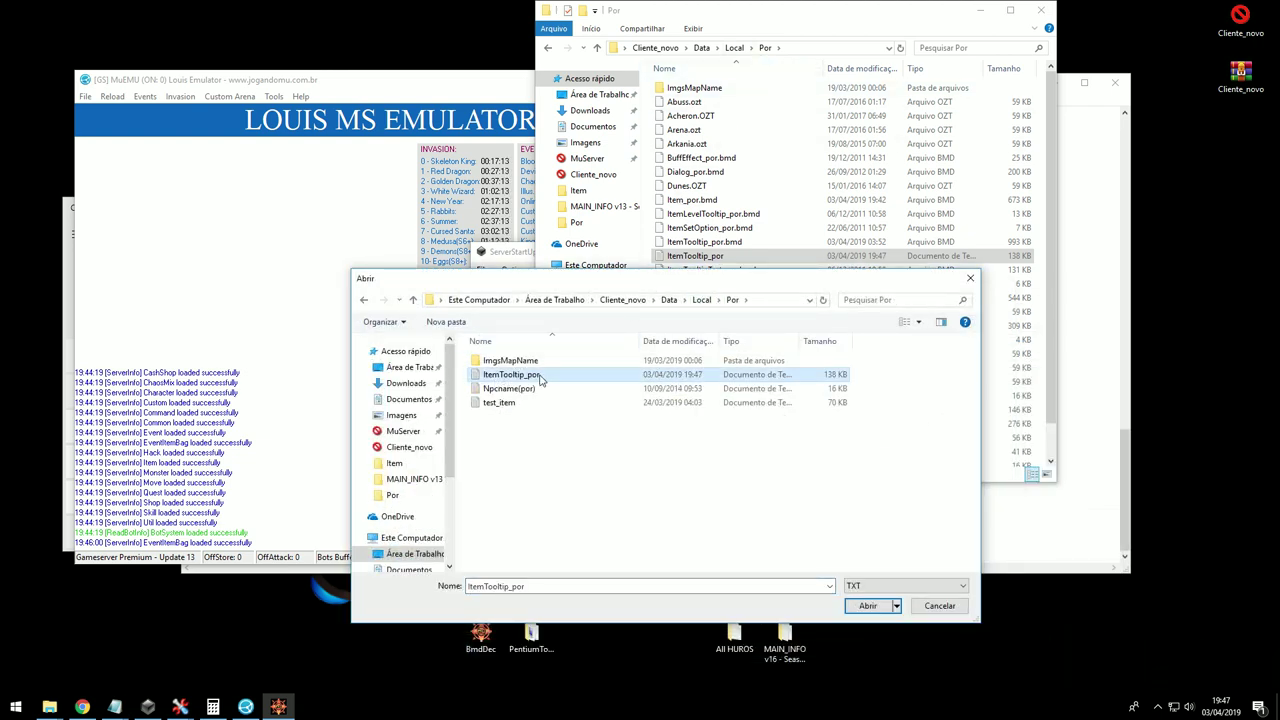
double_click(600, 378)
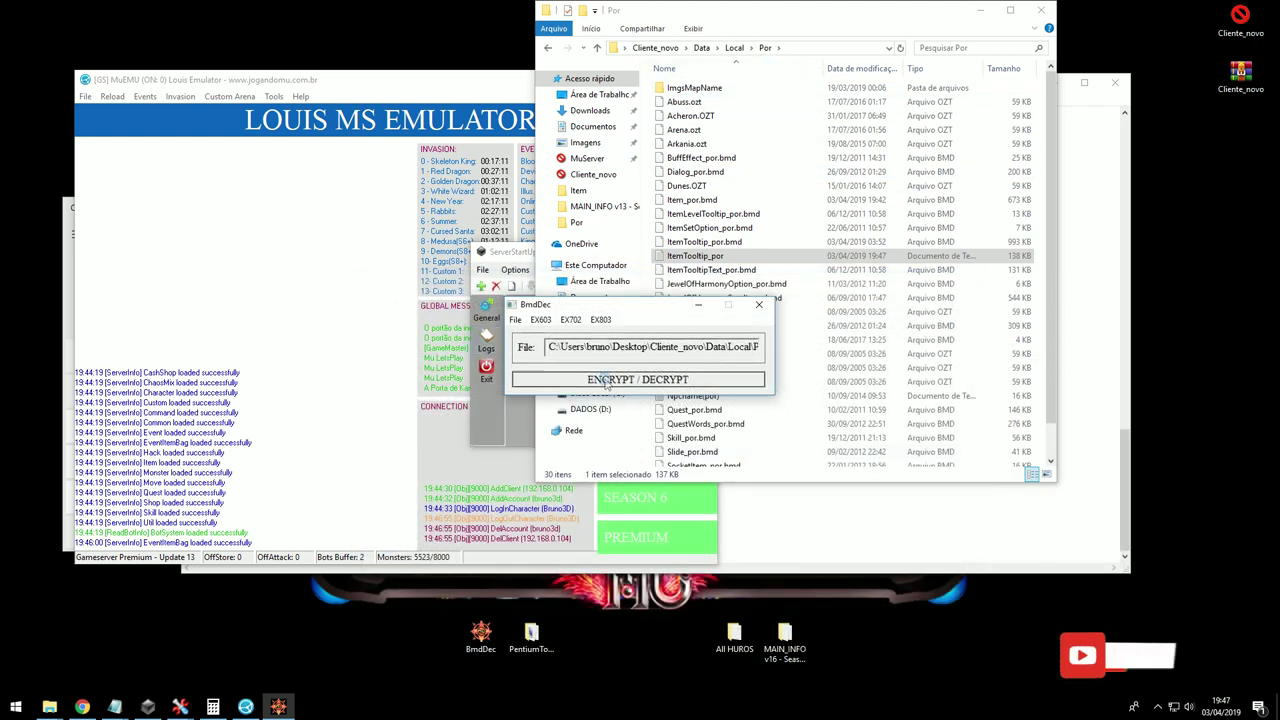
- Encrypt the tooltip file and save it over ItemTooltip_por.bmd in the Por folder
click(606, 381)
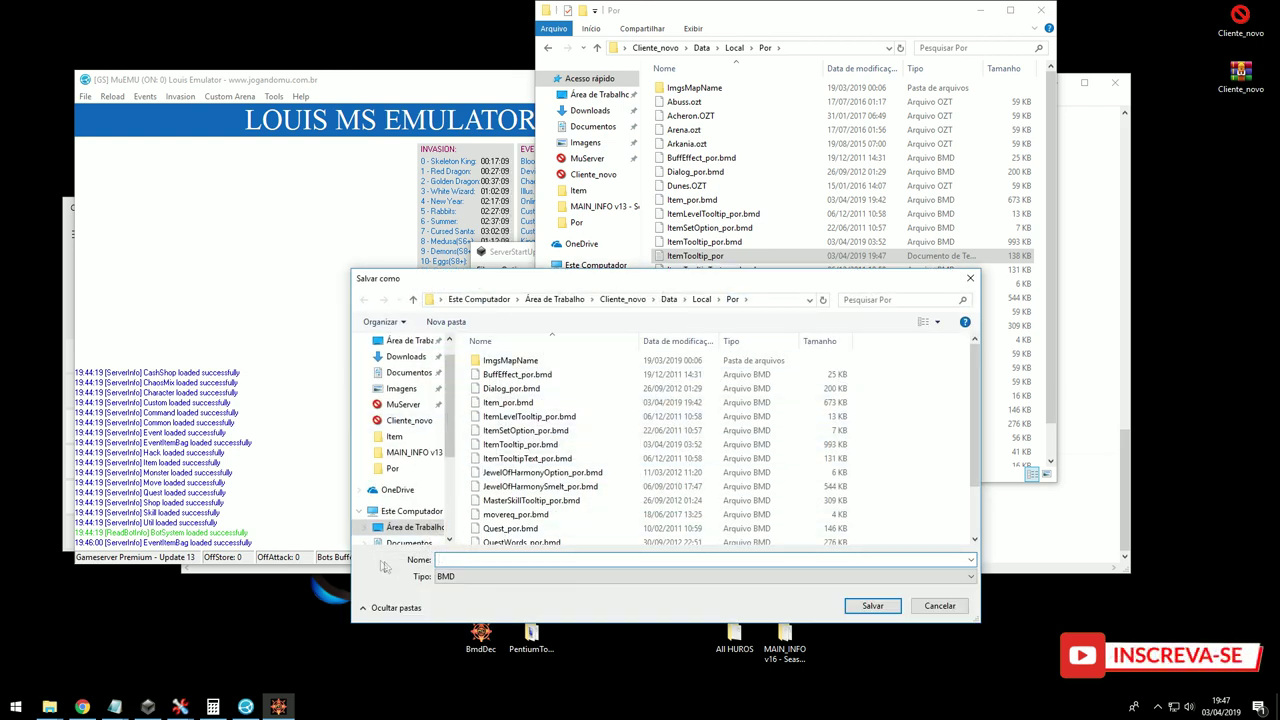
click(527, 458)
click(520, 444)
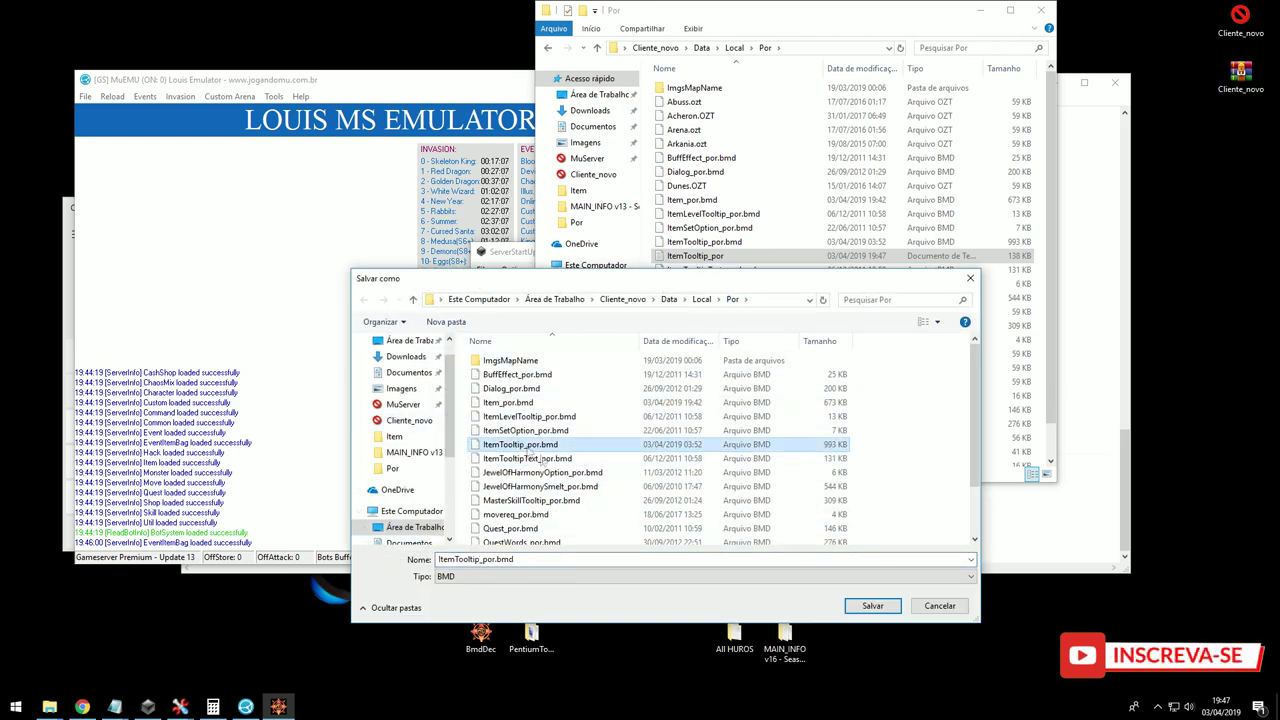
click(875, 608)
click(692, 360)
click(660, 391)
- Encrypt the tooltip file again and save it over ItemTooltip_eng.bmd in the Eng folder
click(634, 376)
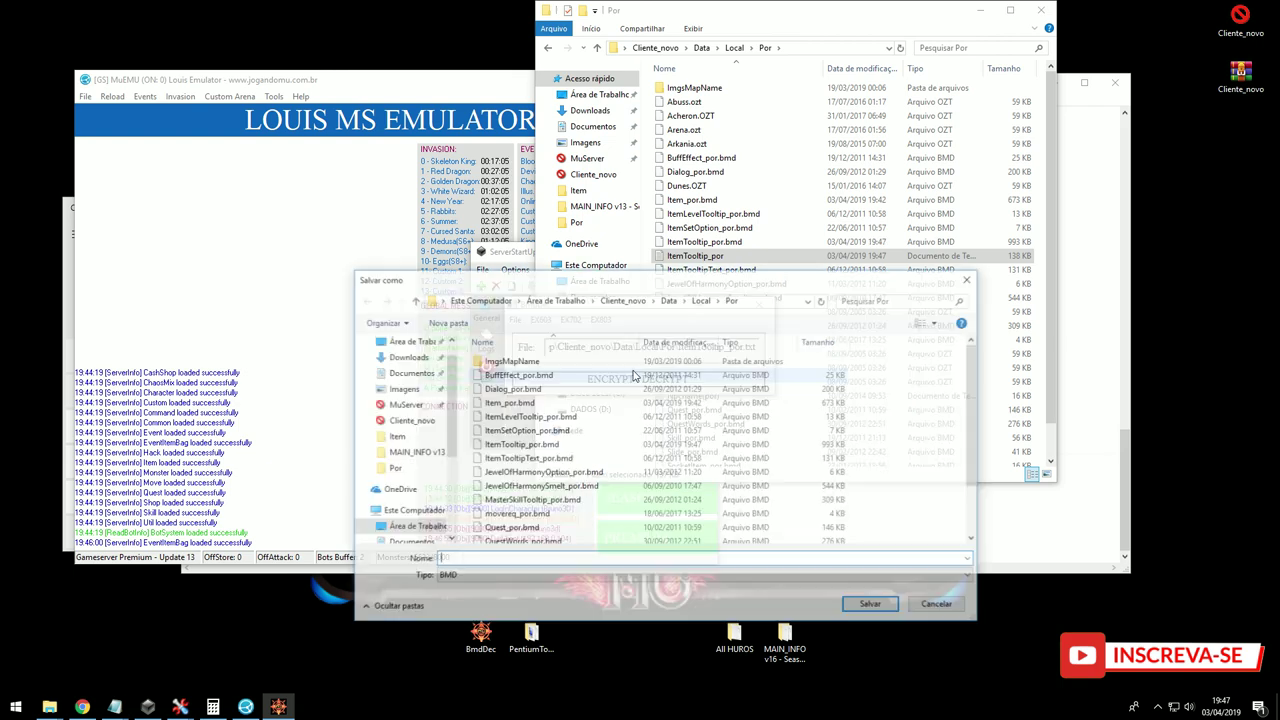
click(701, 300)
double_click(497, 360)
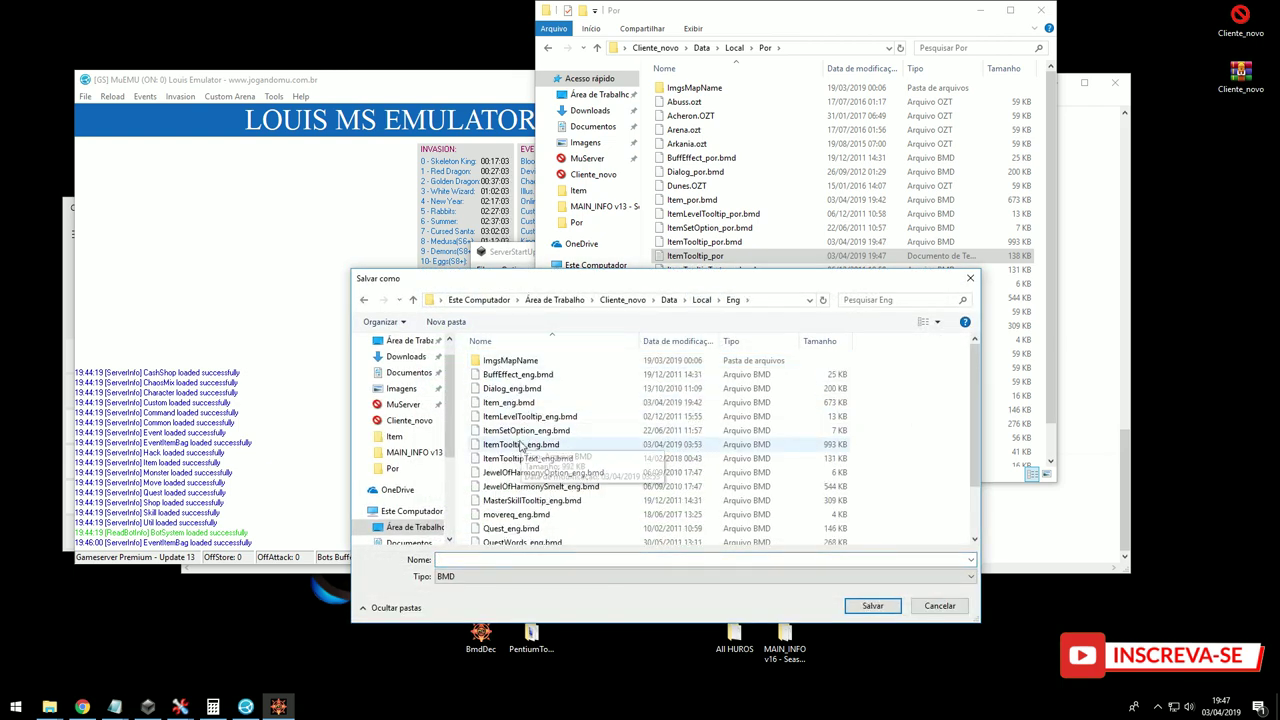
click(520, 446)
key(Return)
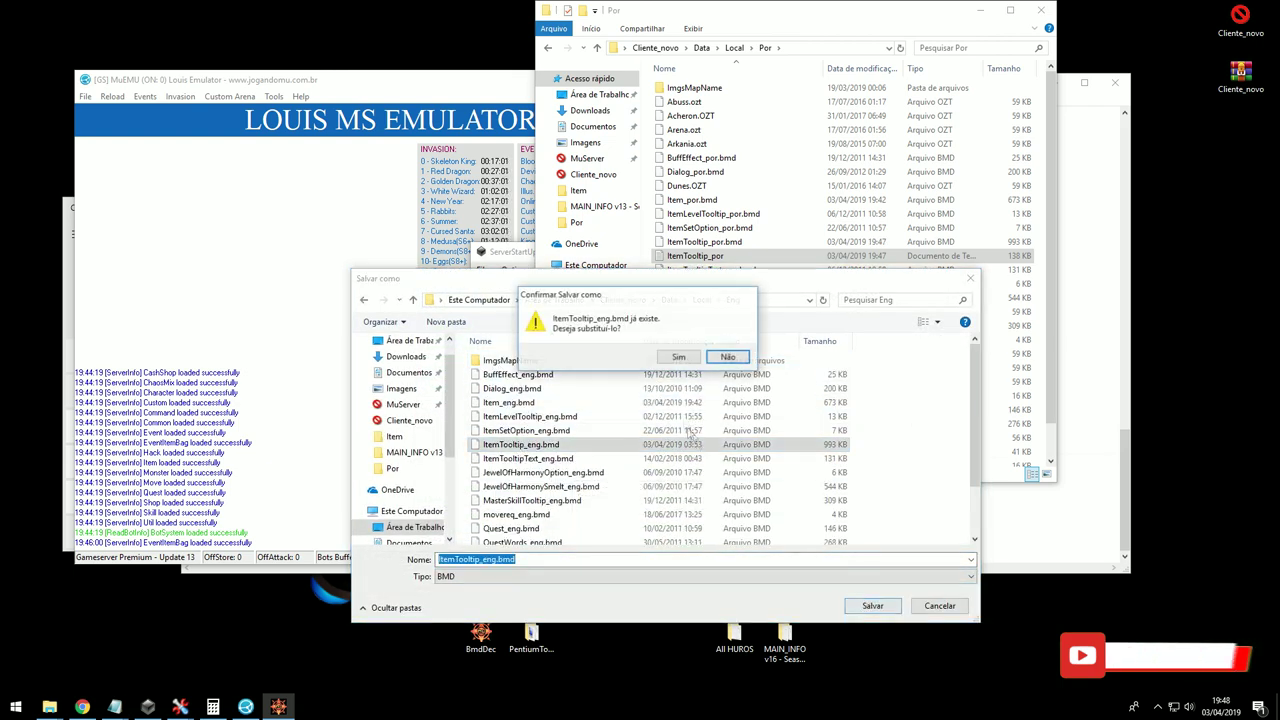
click(678, 357)
- Encrypt the tooltip file once more, replacing ItemTooltip_spn.bmd in the Spn folder
click(662, 393)
click(701, 300)
double_click(490, 388)
click(520, 444)
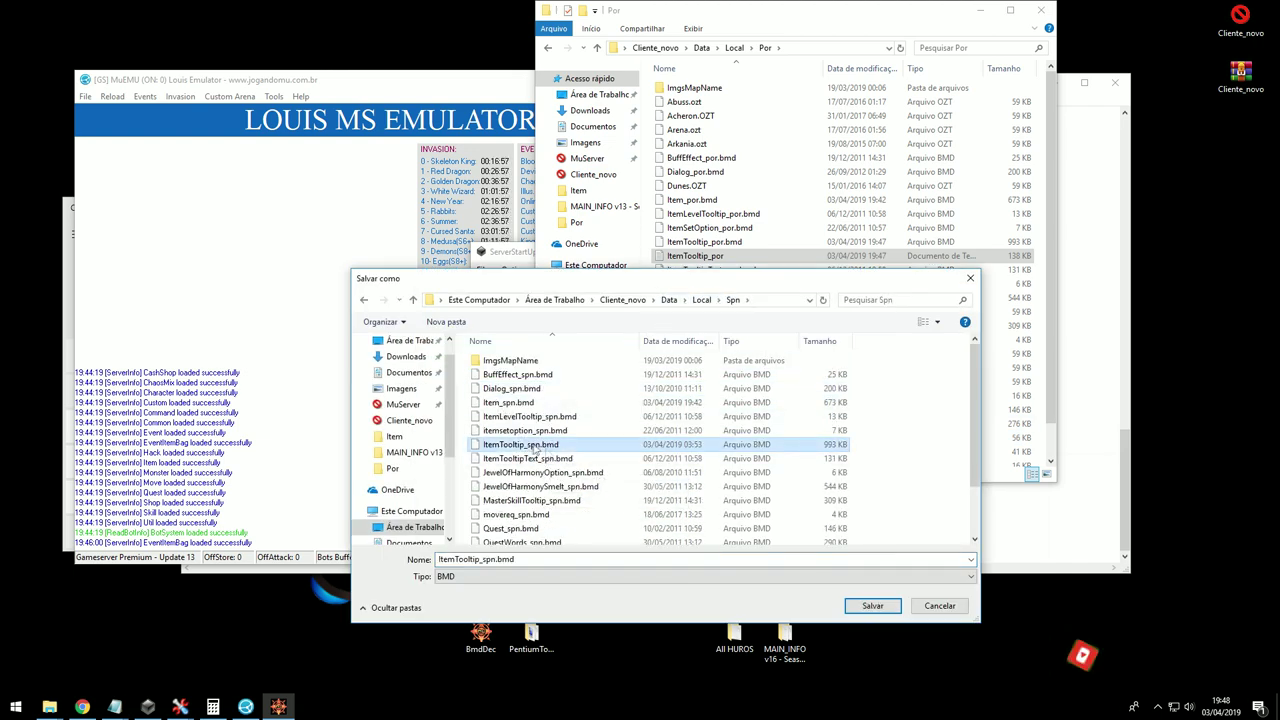
click(858, 607)
click(678, 356)
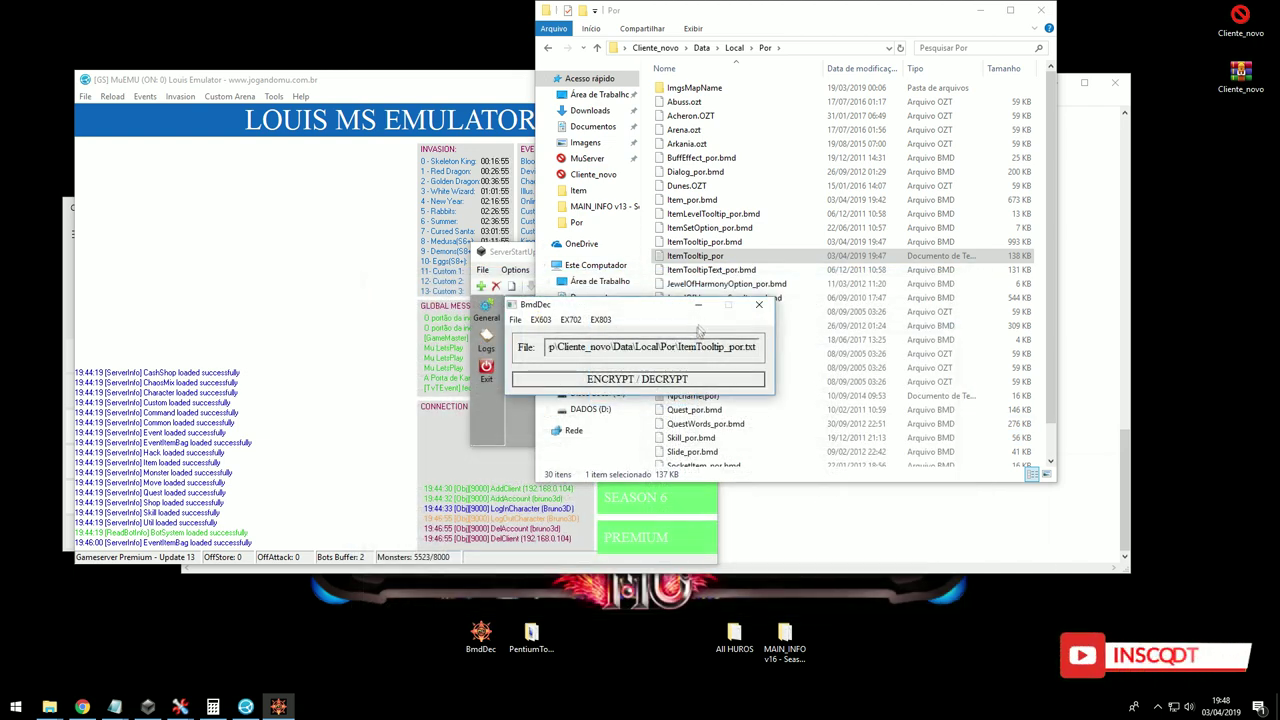
- Return to the Cliente_novo folder in File Explorer and launch the Main game client
click(699, 305)
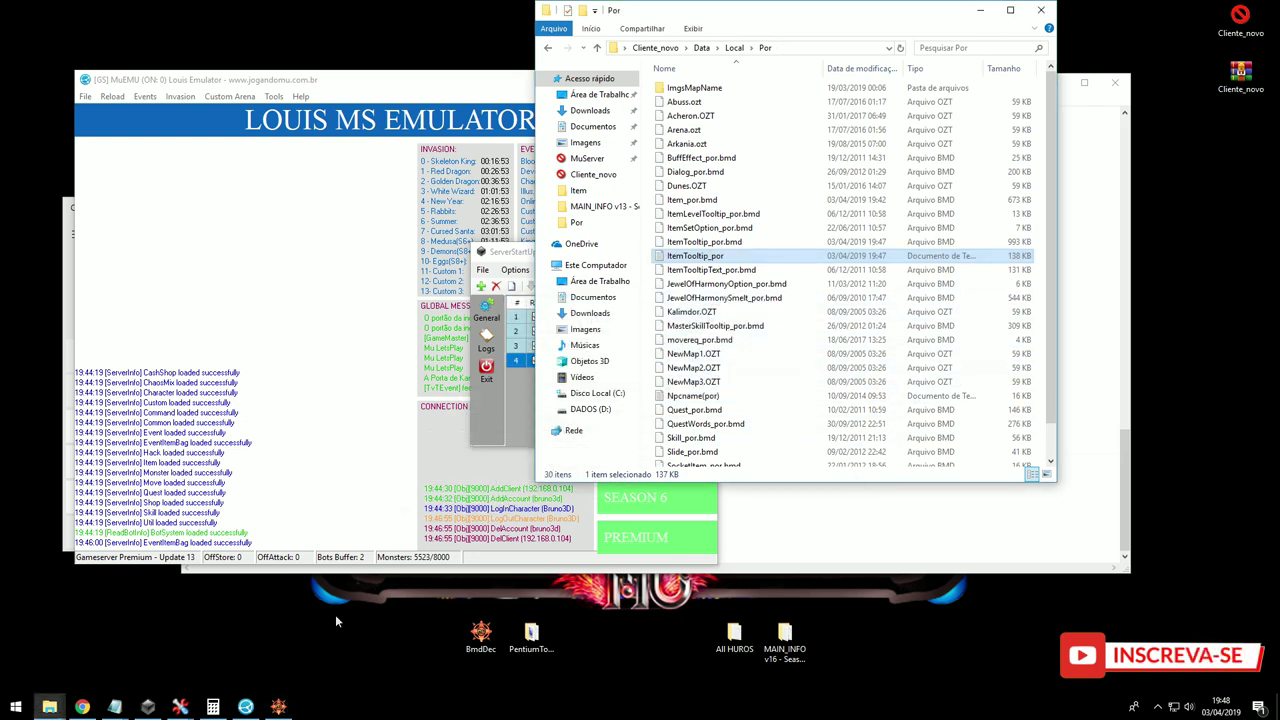
click(277, 707)
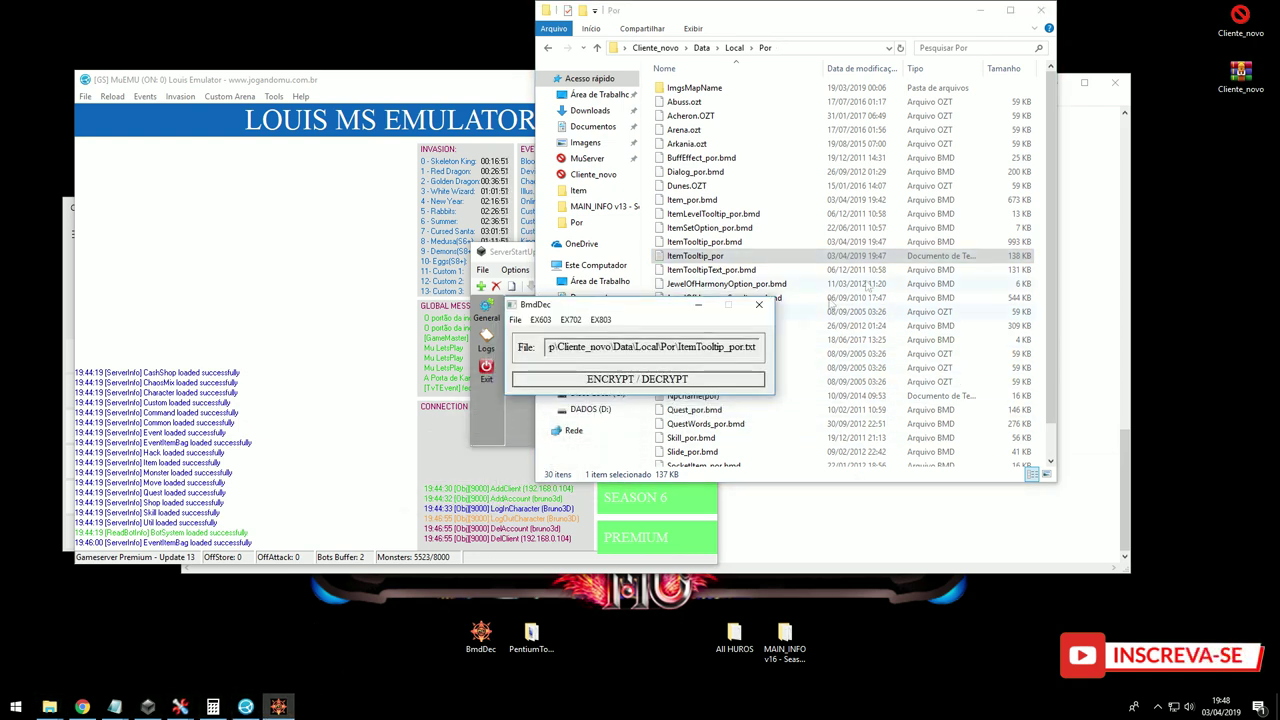
click(835, 234)
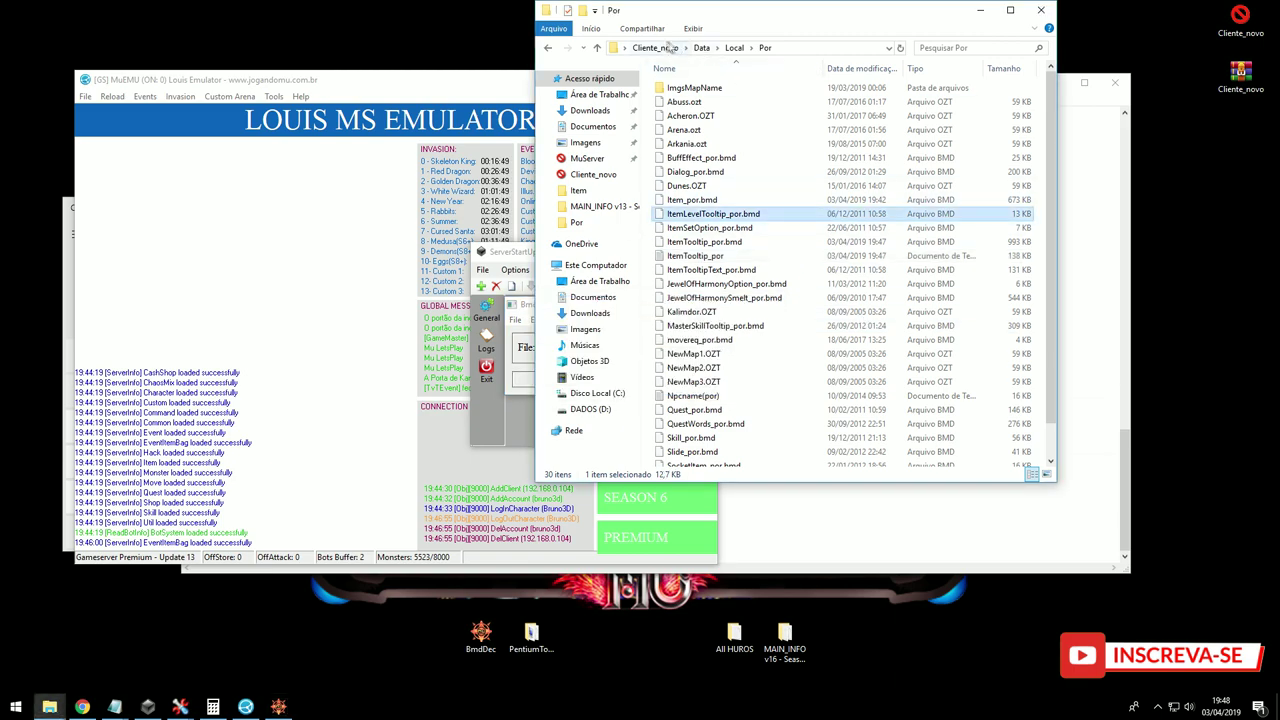
click(655, 47)
click(690, 203)
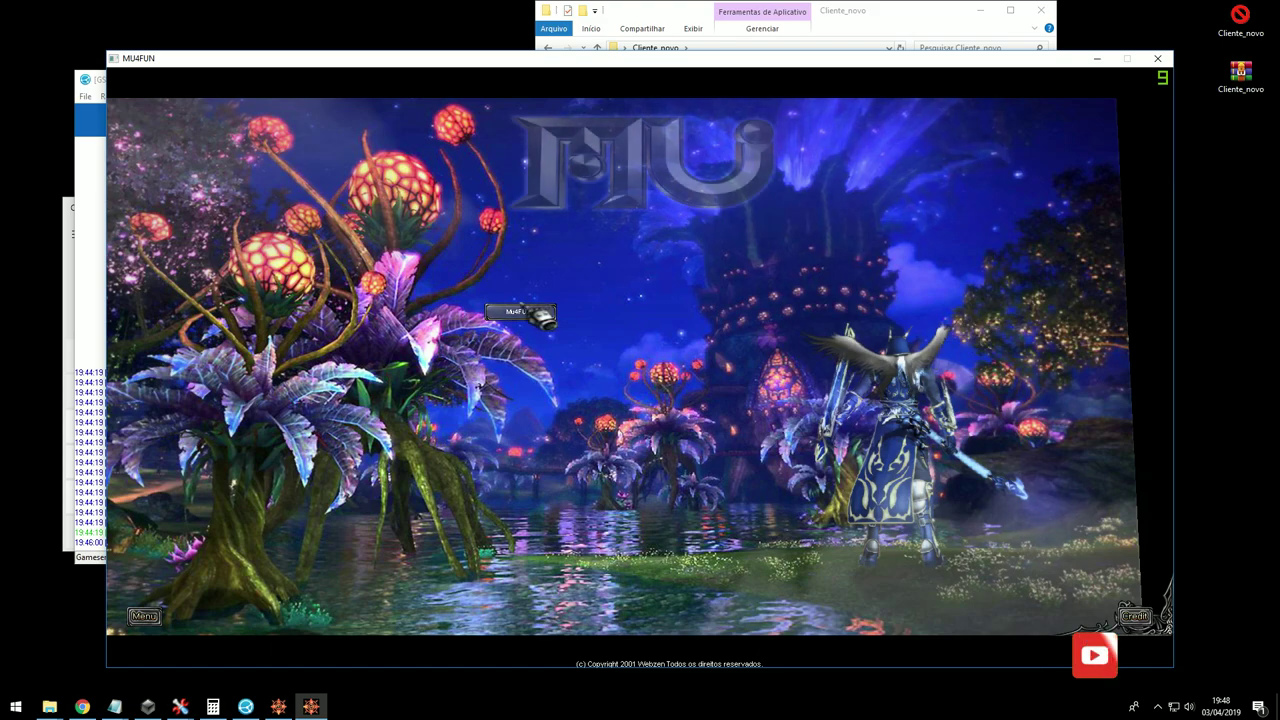
- Select the game server, log in with the account password, enter with the character and open the inventory
click(524, 309)
click(614, 312)
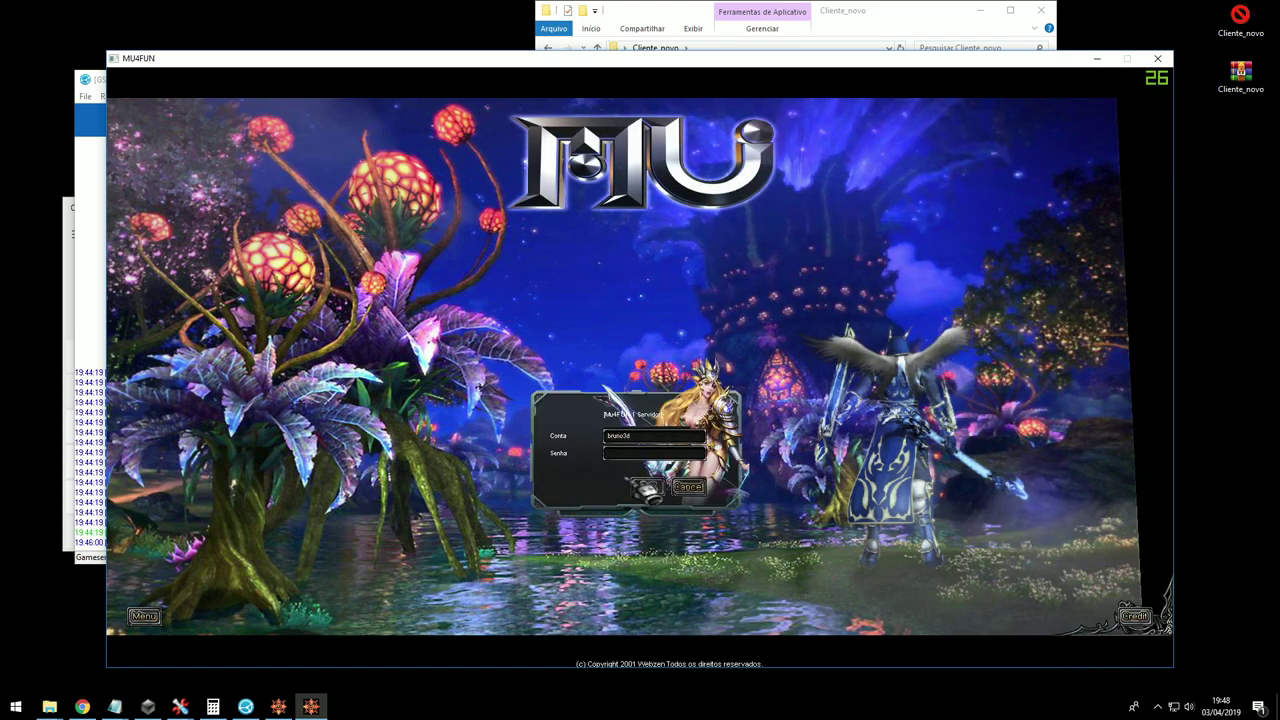
text(**)
click(645, 486)
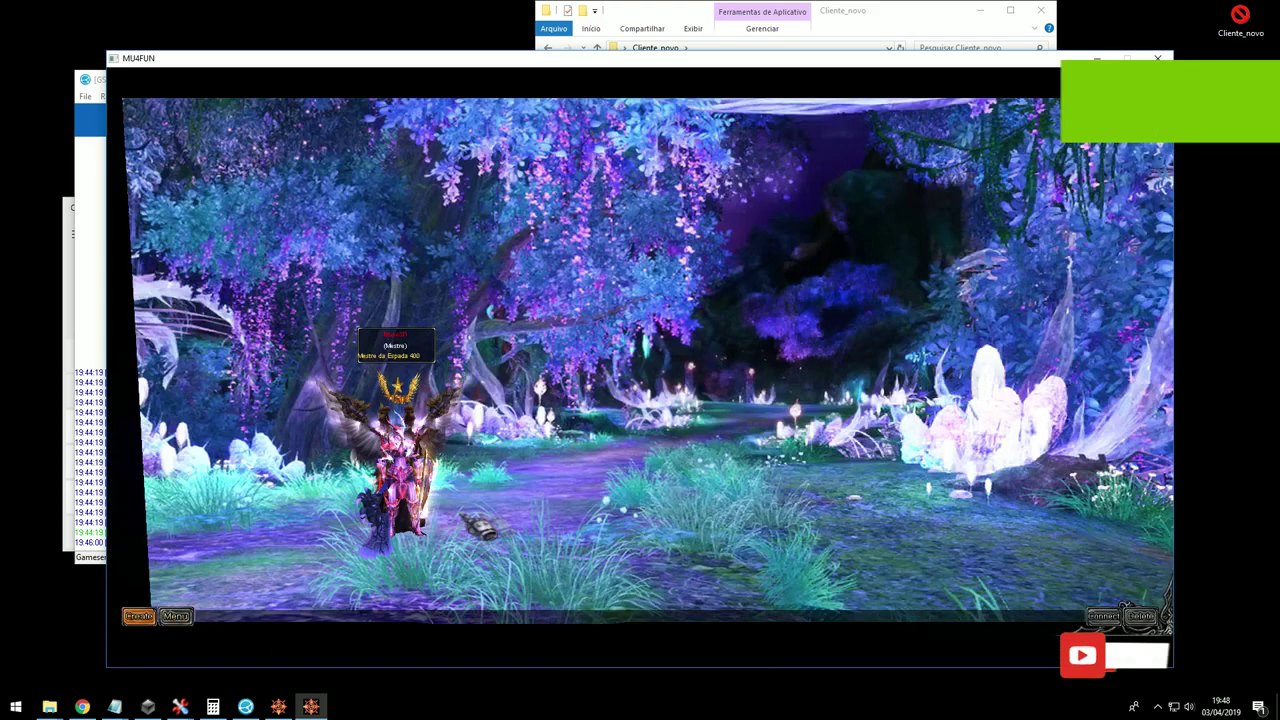
double_click(384, 517)
key(v)
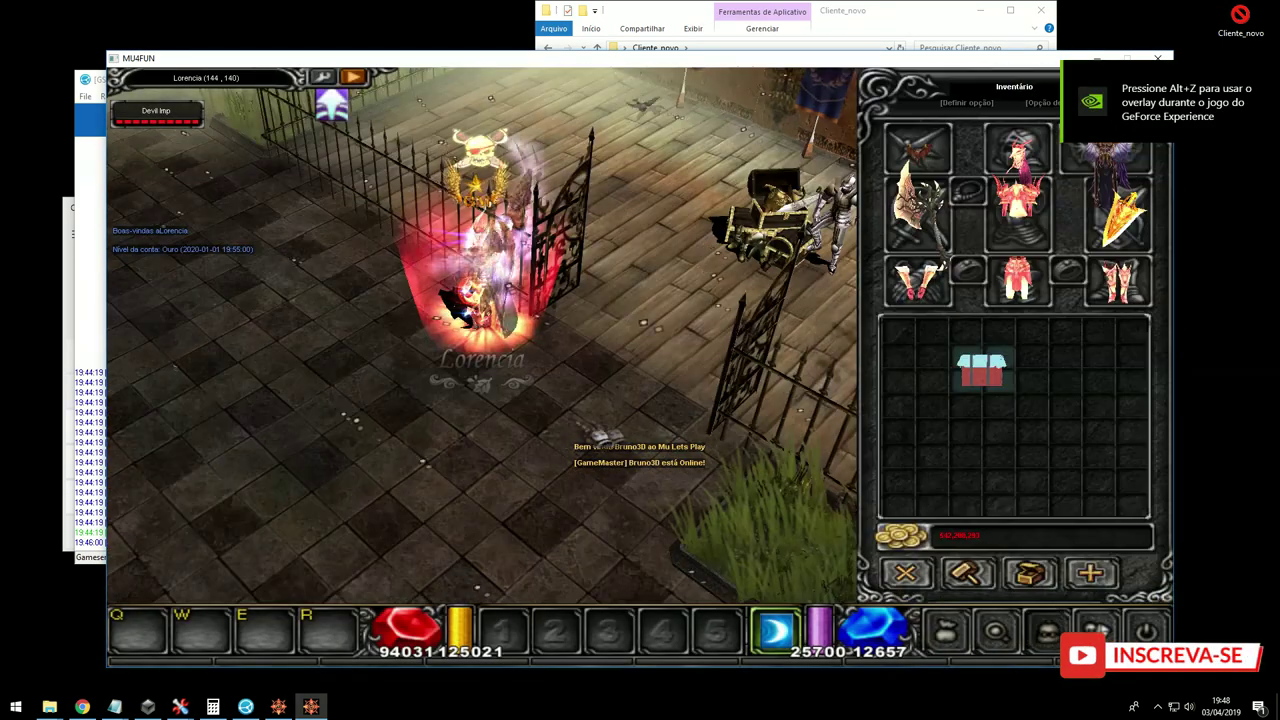
- Move the box between inventory slots and inspect its tooltip
click(1005, 383)
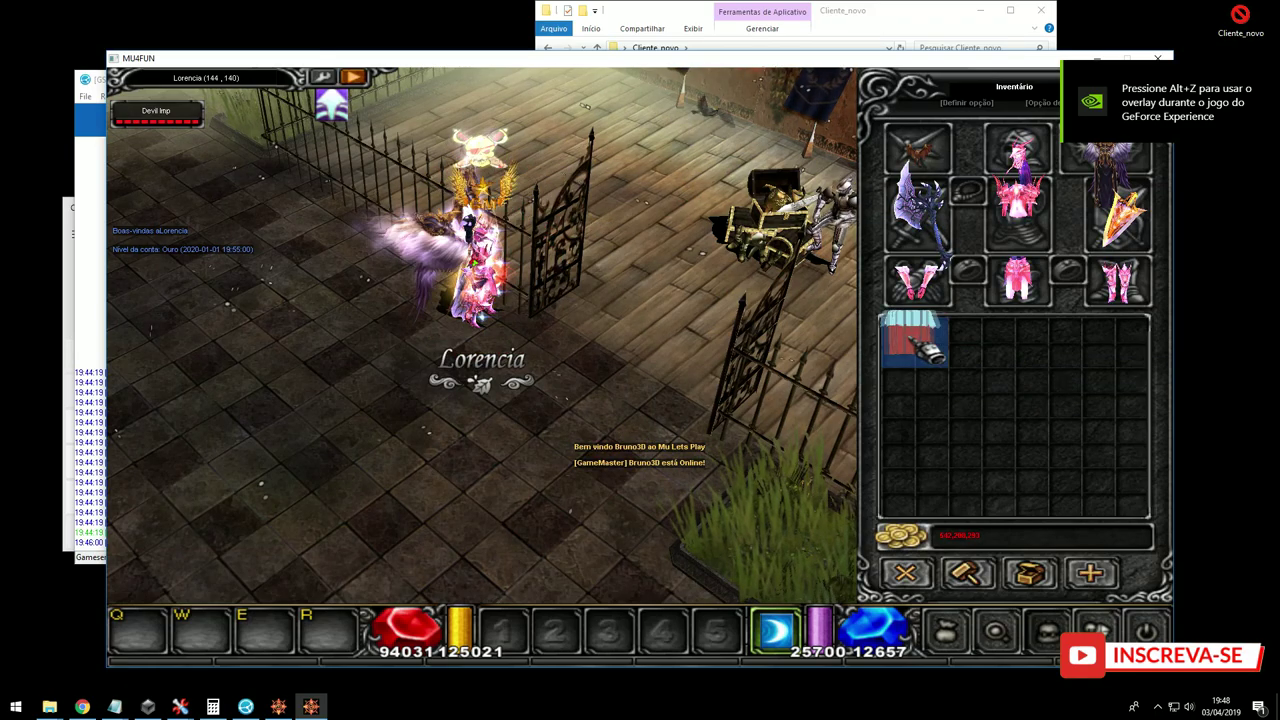
click(914, 385)
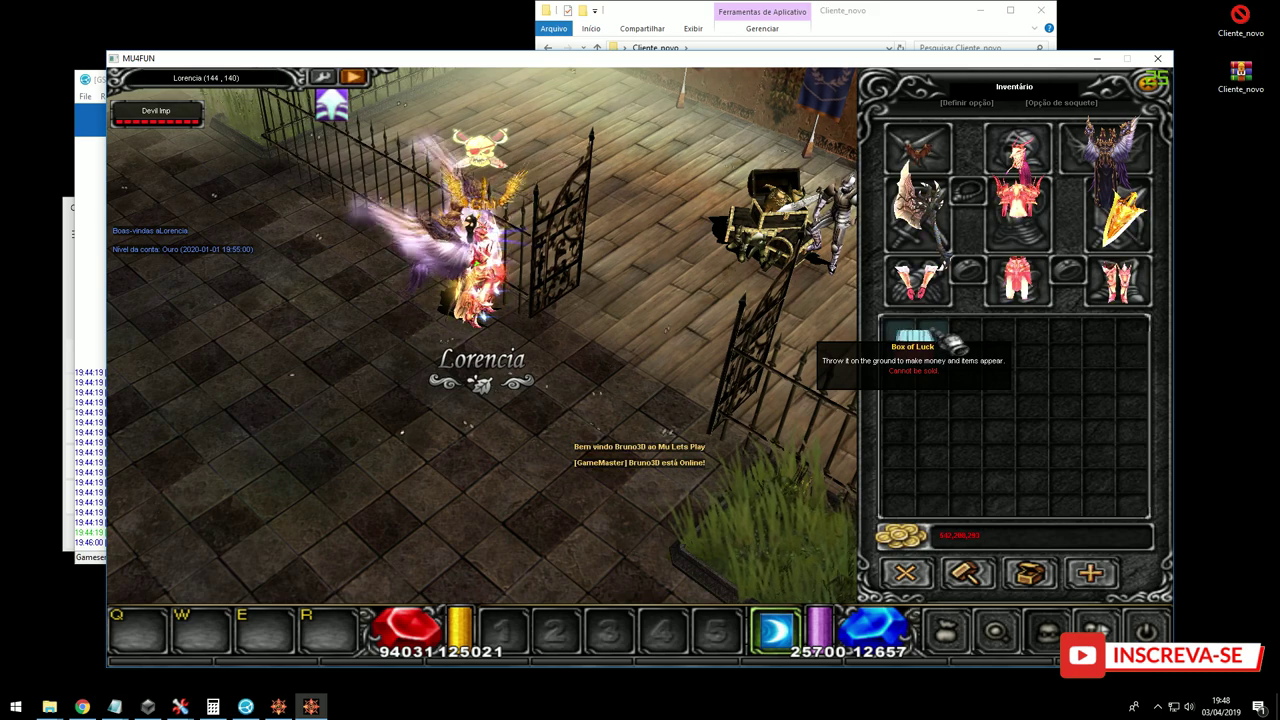
click(928, 341)
click(982, 374)
click(982, 374)
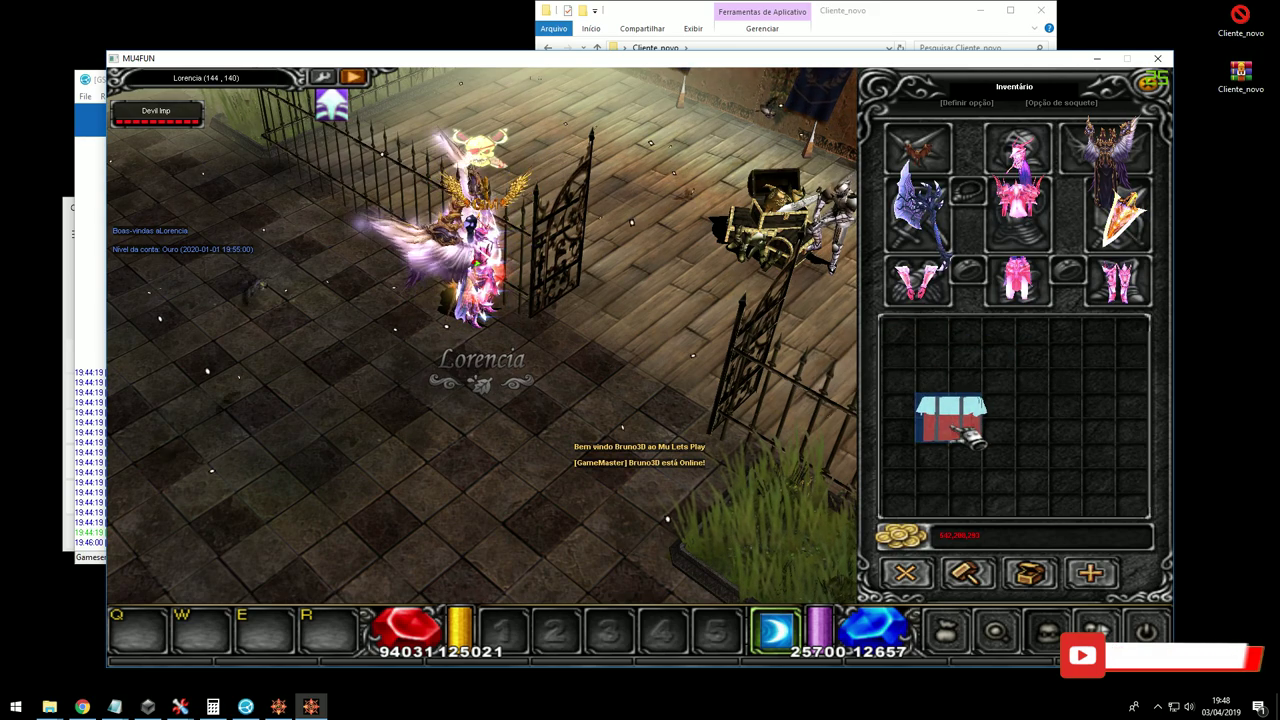
click(1019, 421)
click(1021, 422)
click(920, 350)
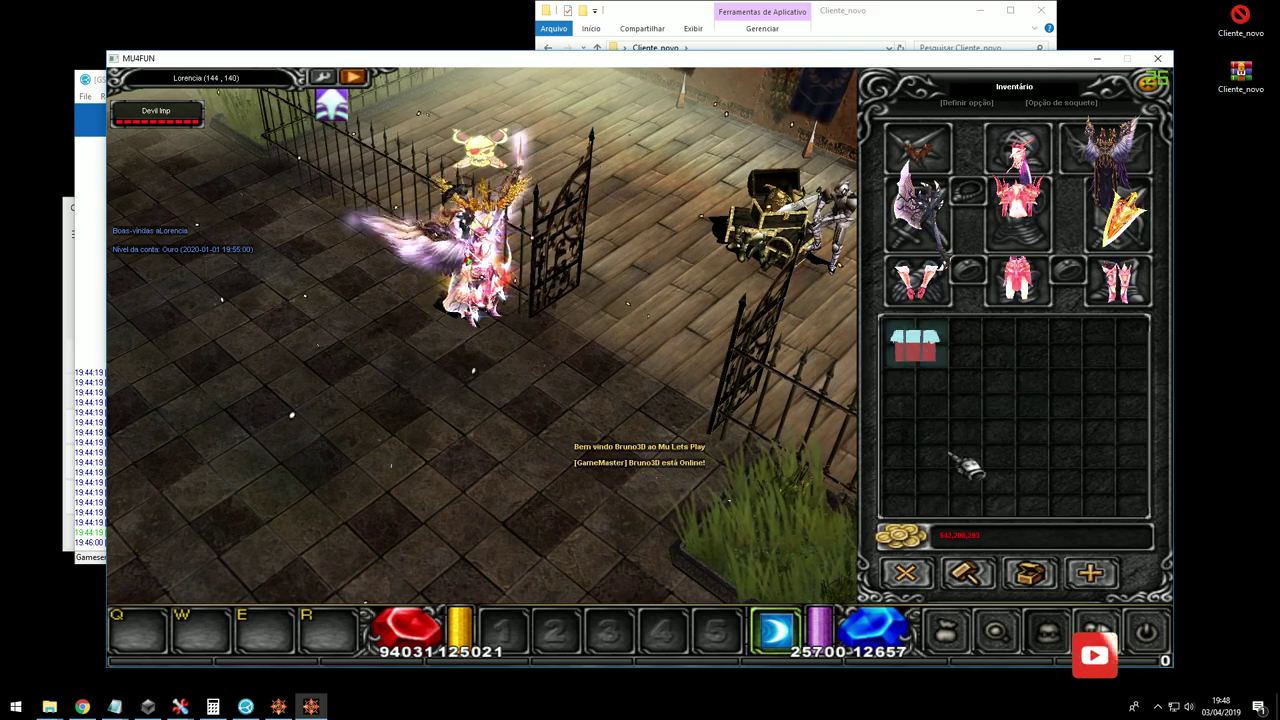
click(945, 372)
click(985, 375)
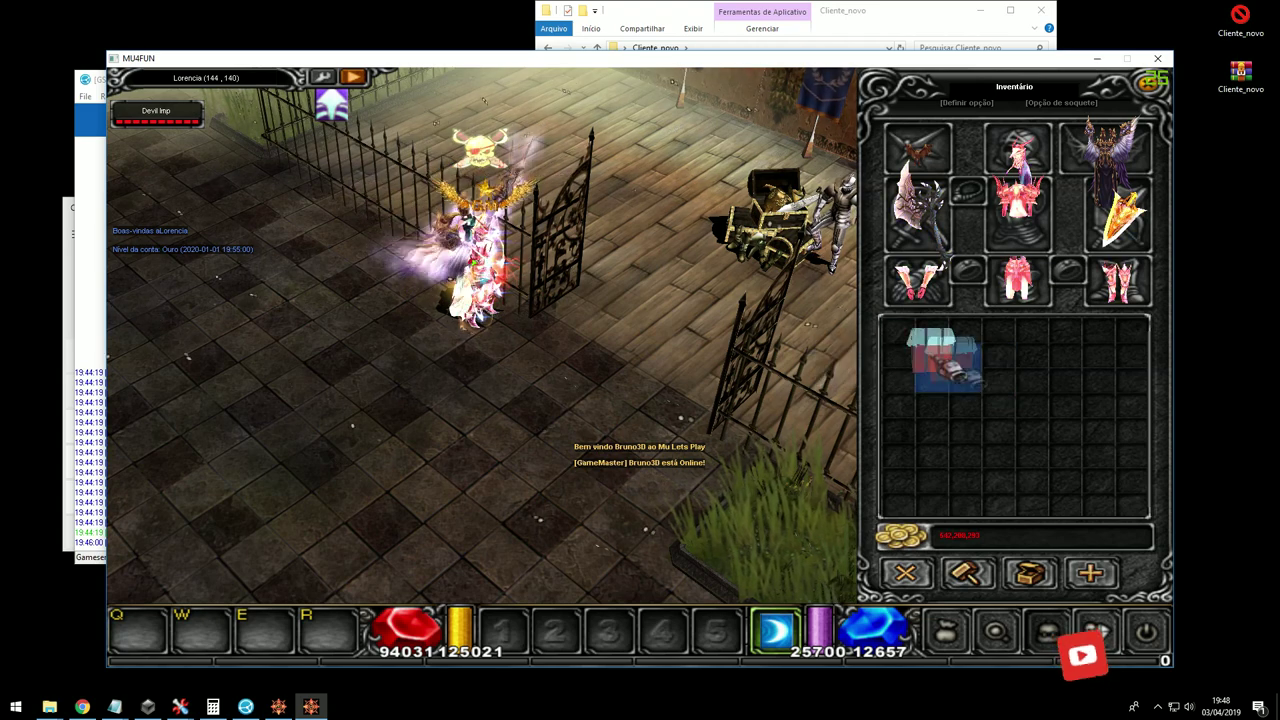
click(945, 372)
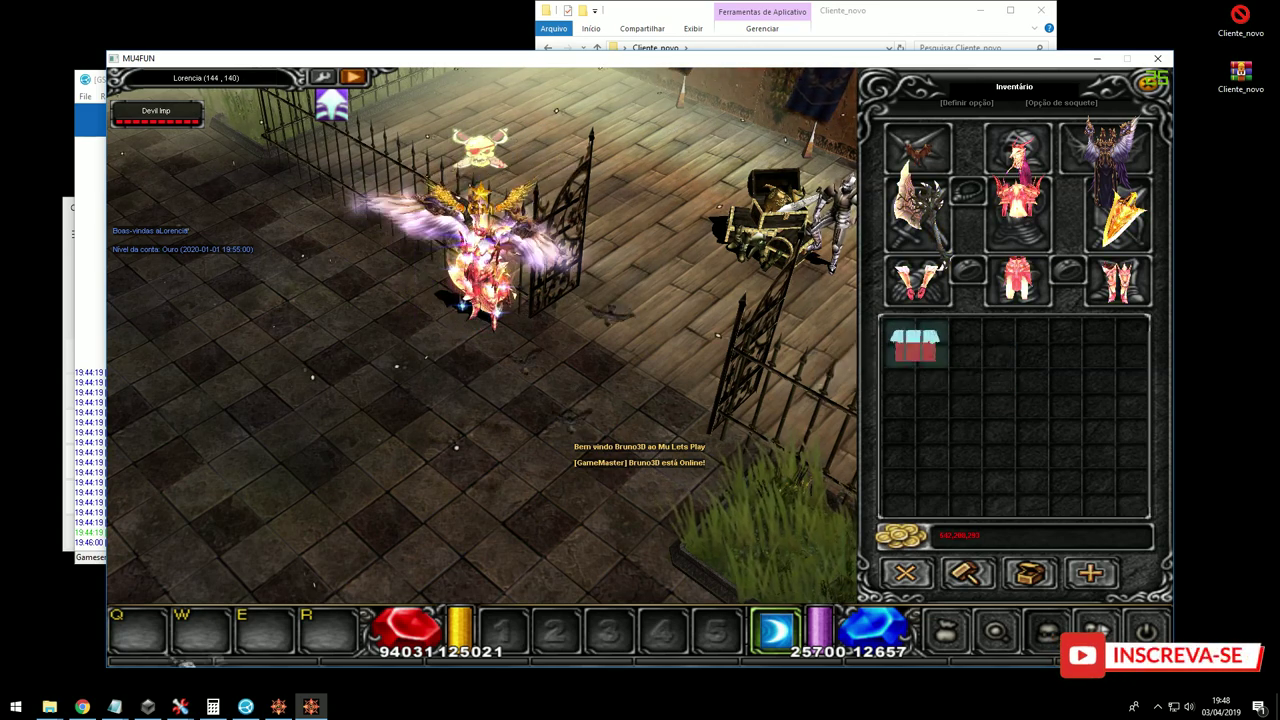
- Open ItemTooltip_por from Data\Local\Por and check the name in the section 14, index 300 line
click(114, 707)
click(365, 637)
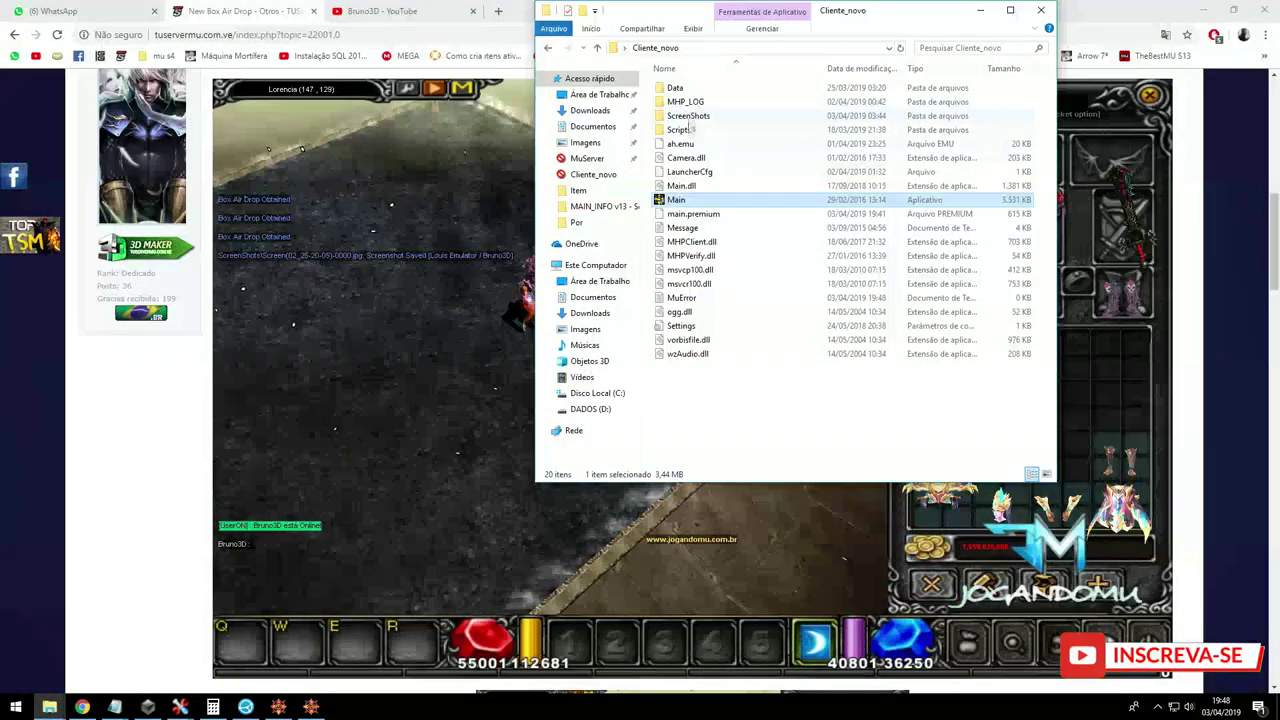
double_click(700, 190)
double_click(703, 172)
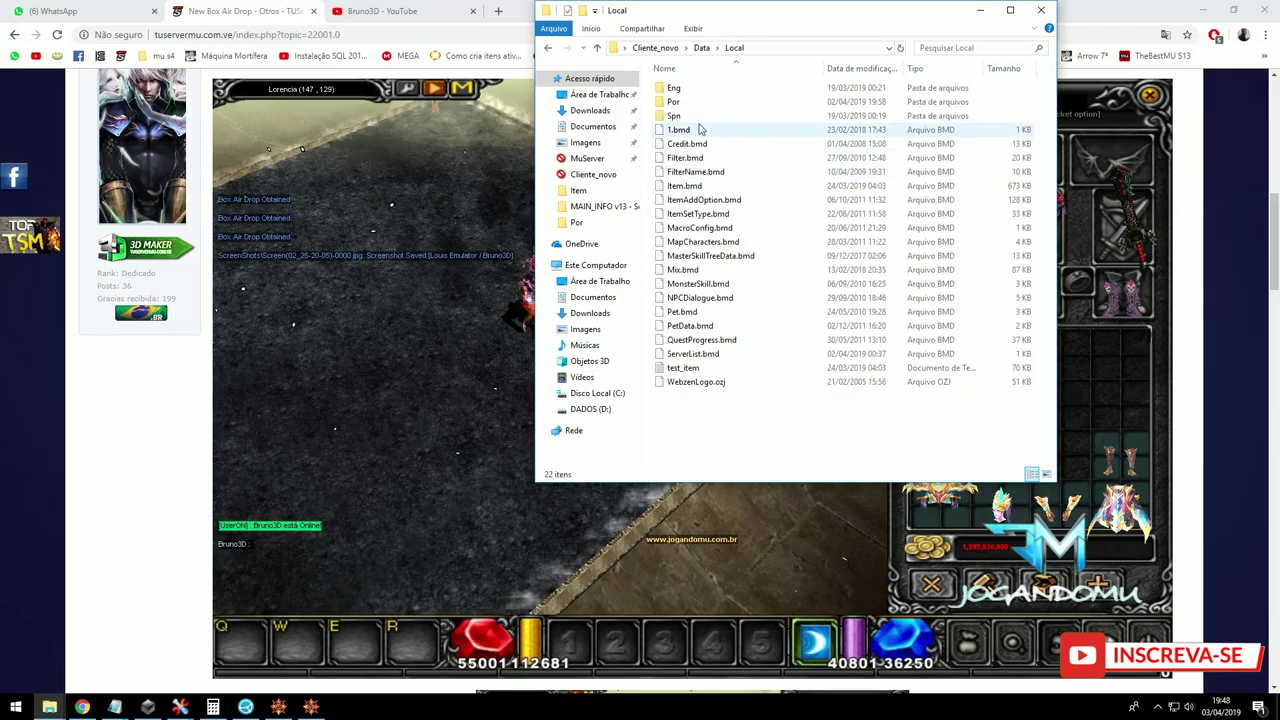
double_click(700, 129)
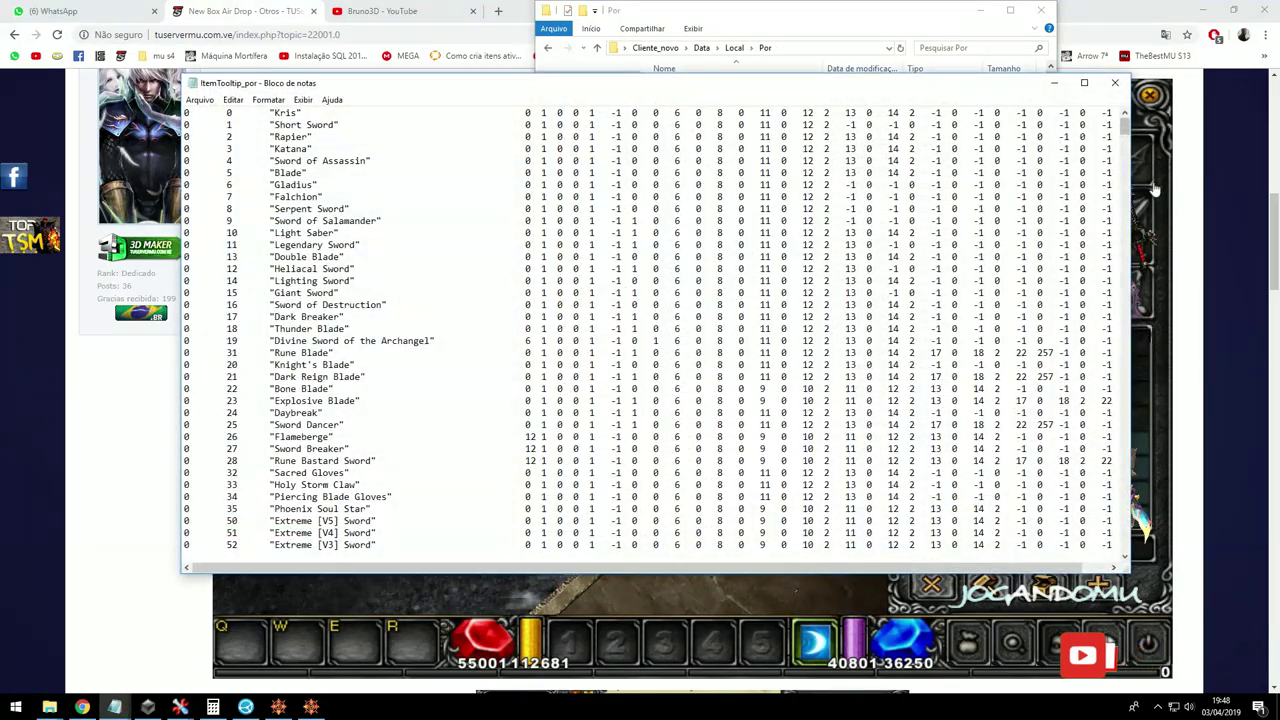
drag(1125, 118, 1113, 523)
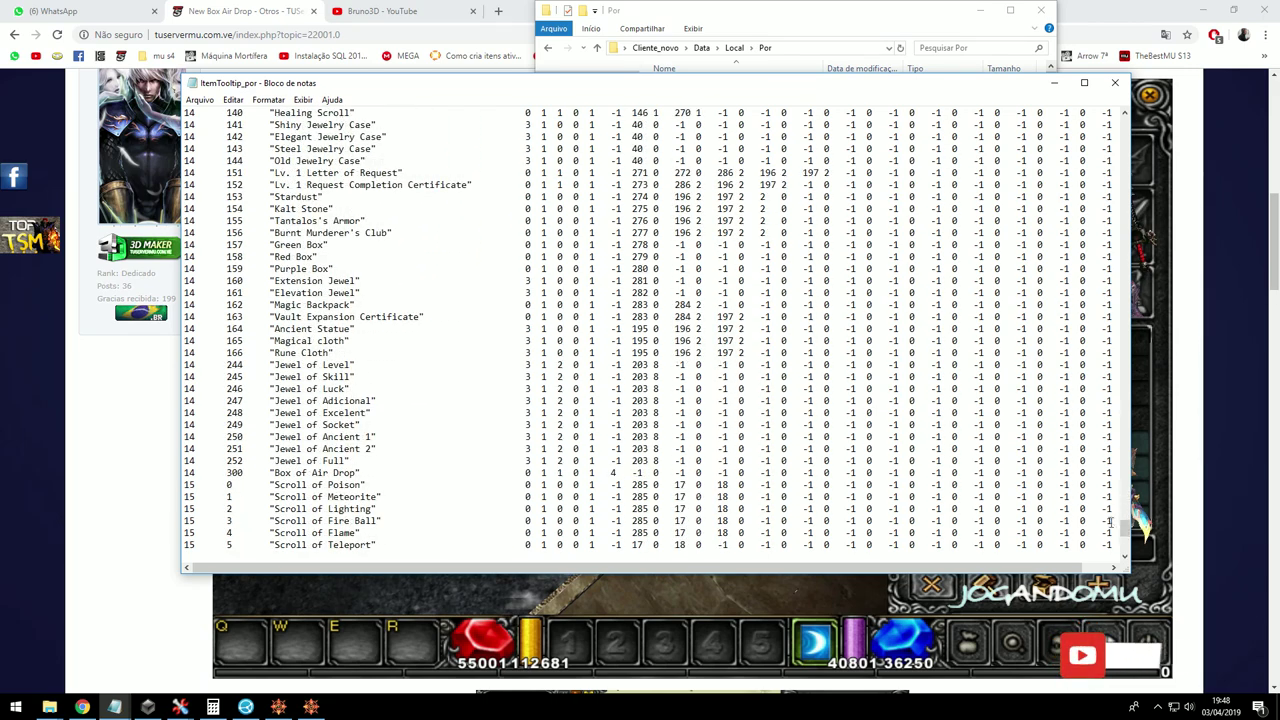
drag(273, 473, 357, 474)
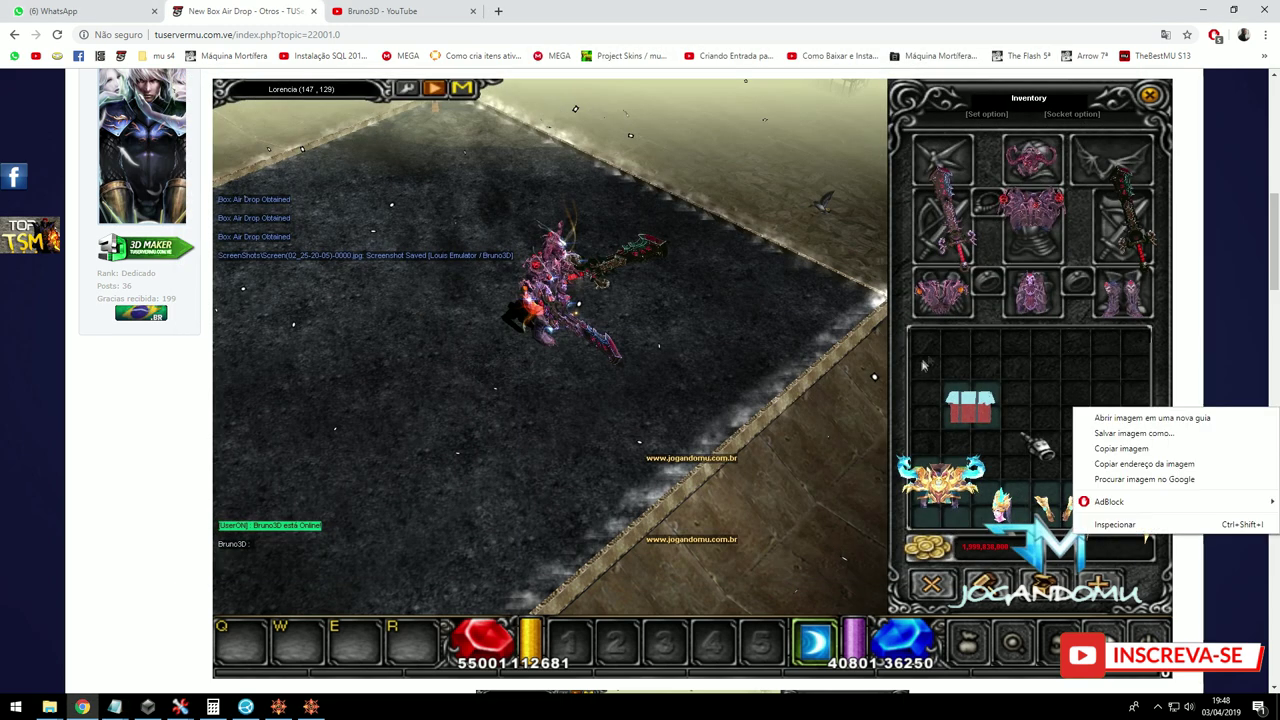
- Compare the forum post's inventory screenshot with the game, view the YouTube channel's videos page and minimize the browser
click(1015, 415)
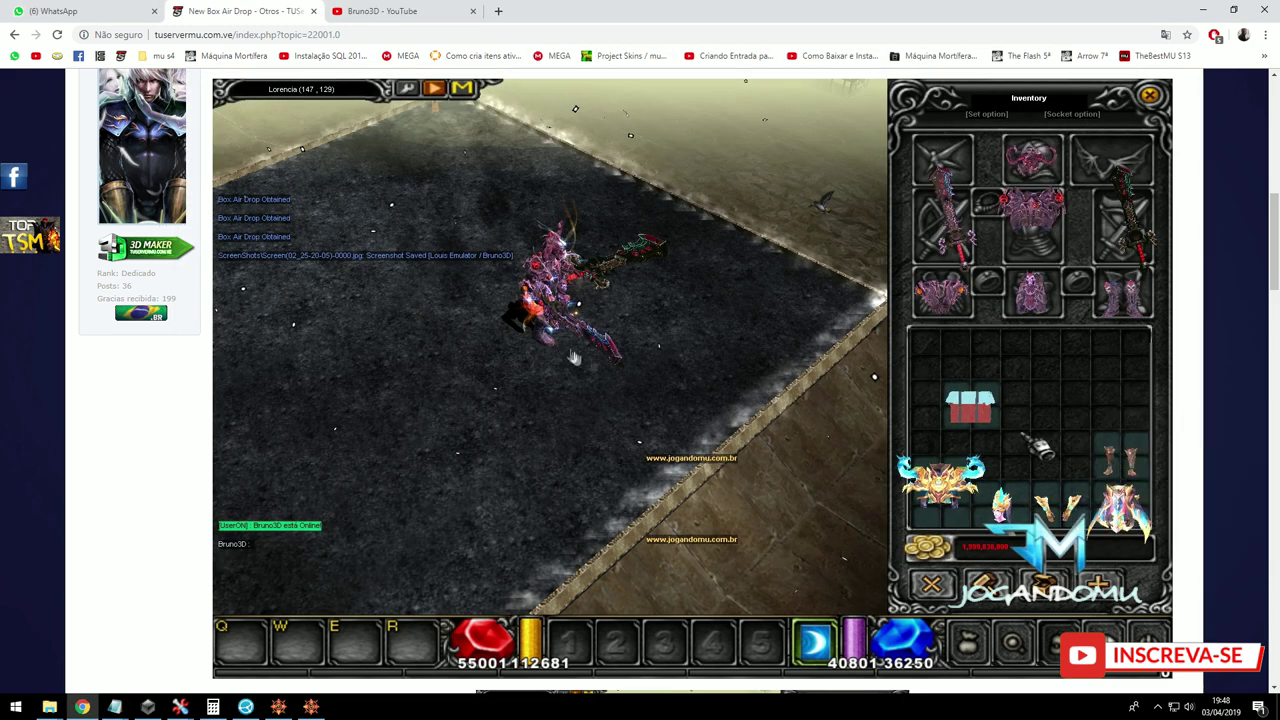
click(312, 707)
mouse_move(932, 335)
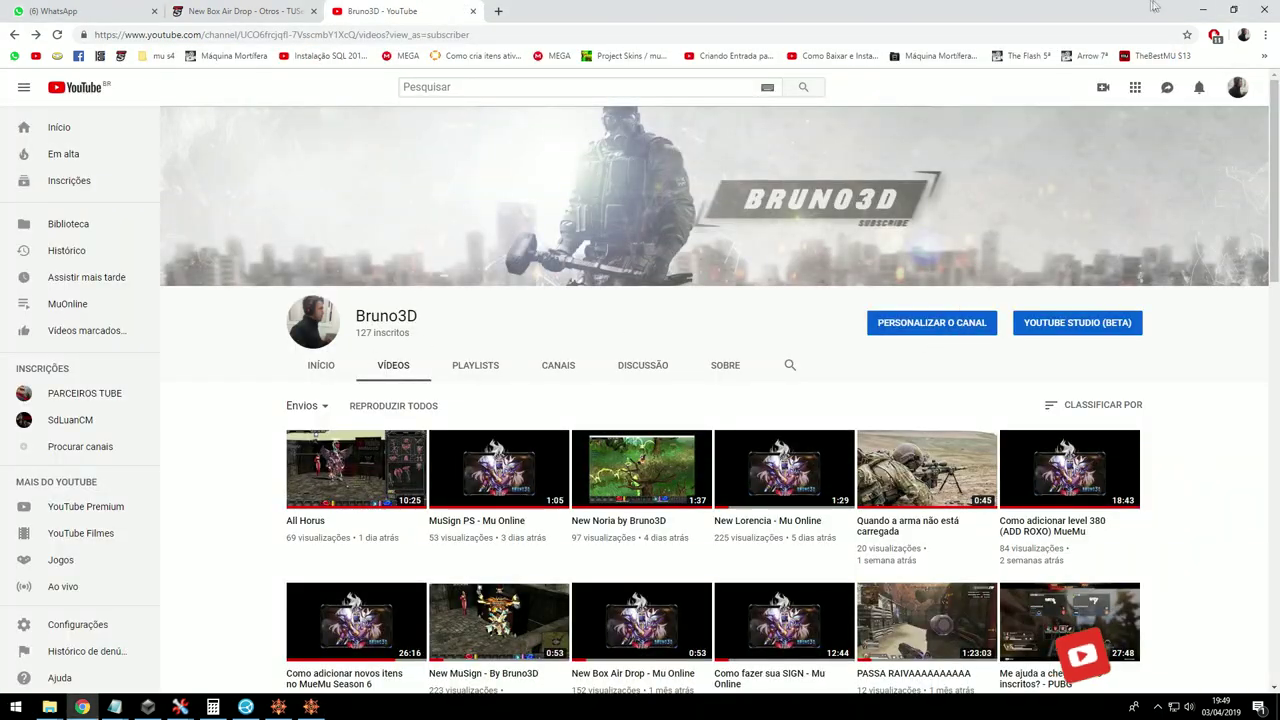
click(1203, 10)
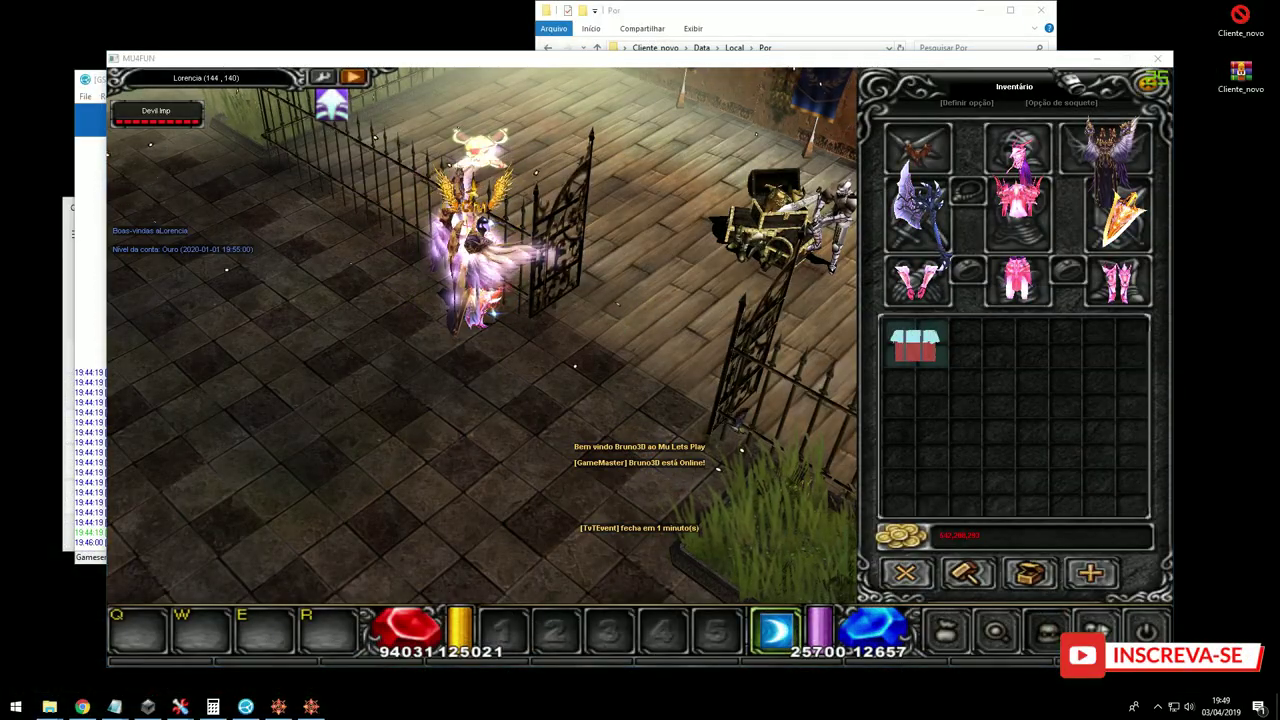
- Minimize the game client and move the Por folder window in front of the tooltip file
click(1097, 58)
click(755, 32)
drag(755, 32, 526, 160)
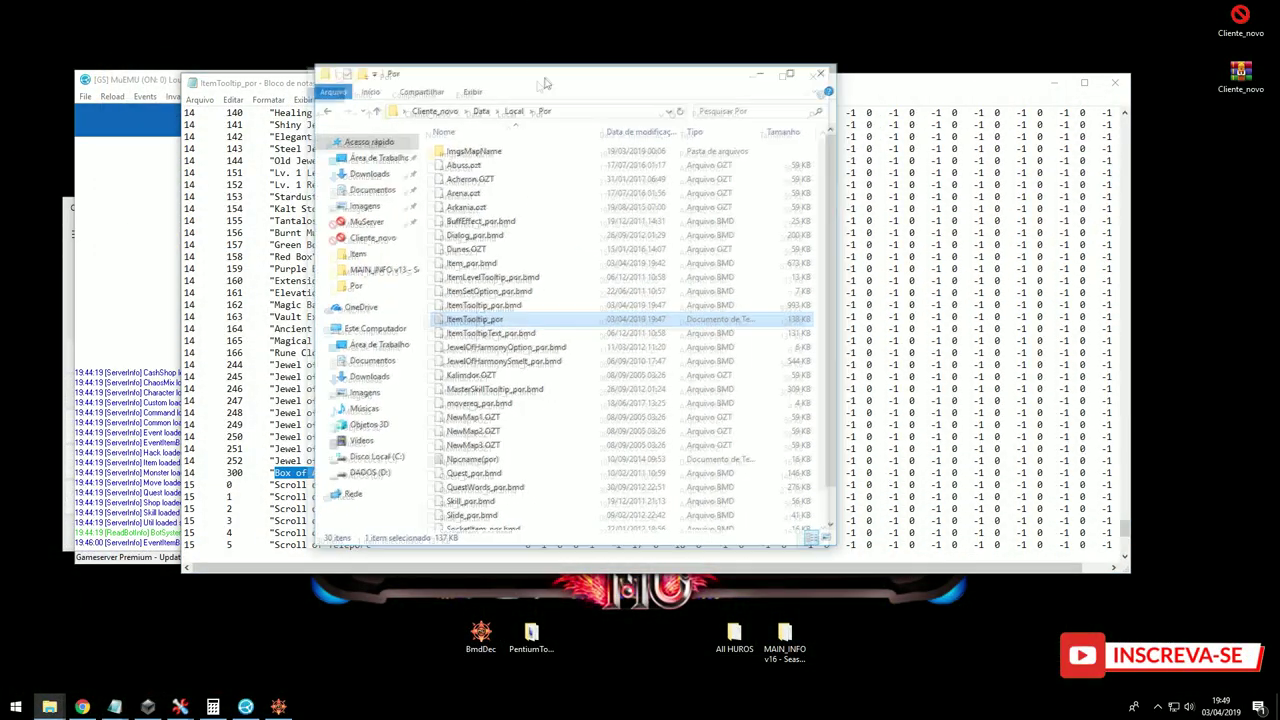